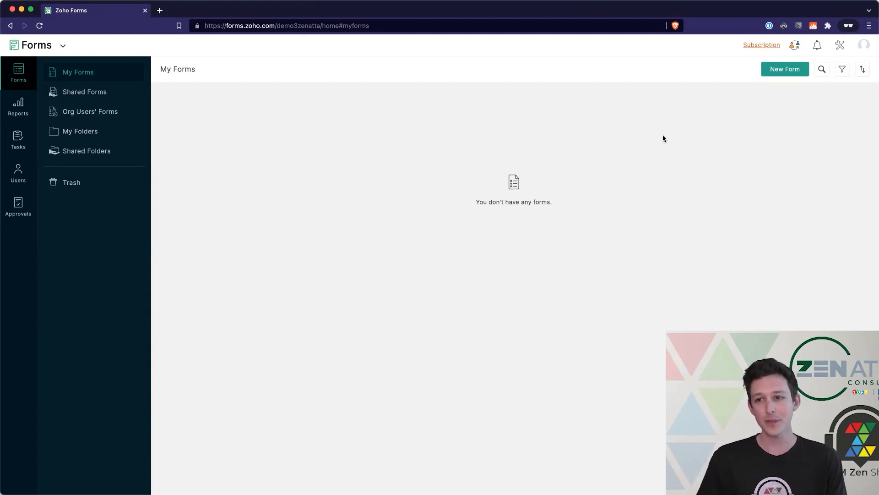
- Start a new blank form from the My Forms page
click(778, 74)
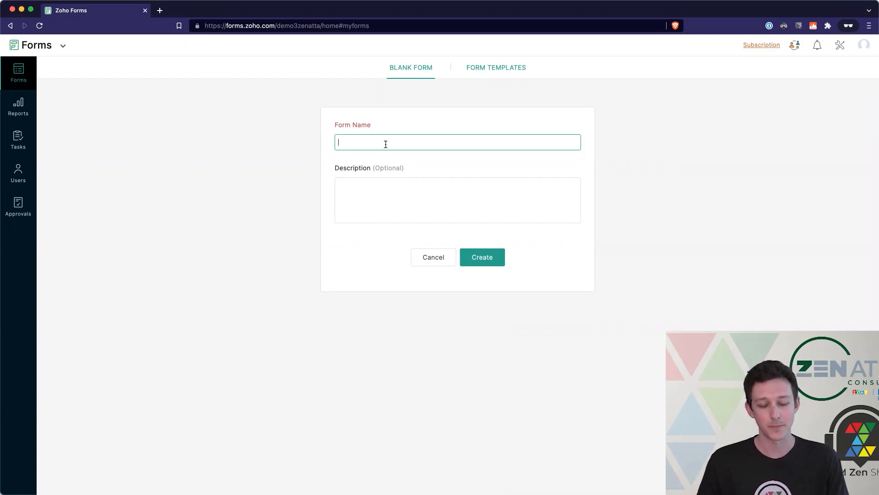
- Create the 'Contact Us' form, described as the primary Contact Us form for the website
text(Contact U)
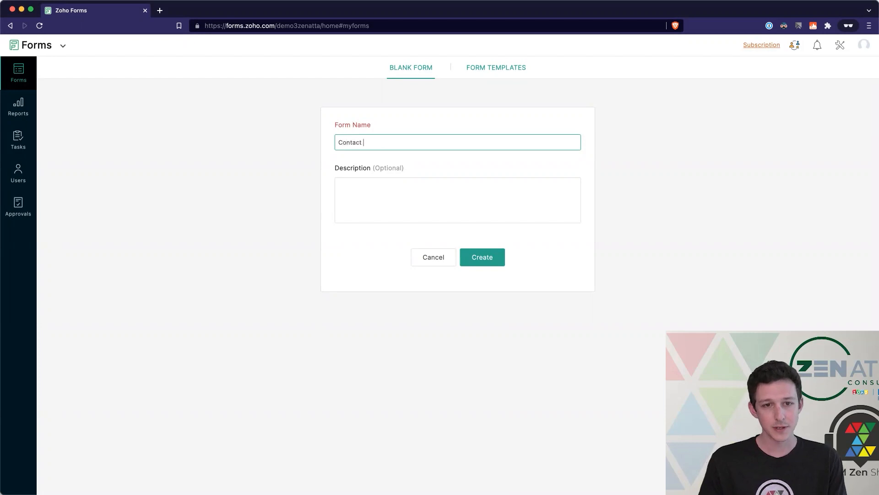
text(s)
click(439, 188)
text(This form is our primary Contact US from)
key(BackSpace)
key(BackSpace)
key(BackSpace)
key(BackSpace)
text(s form for our website)
click(480, 262)
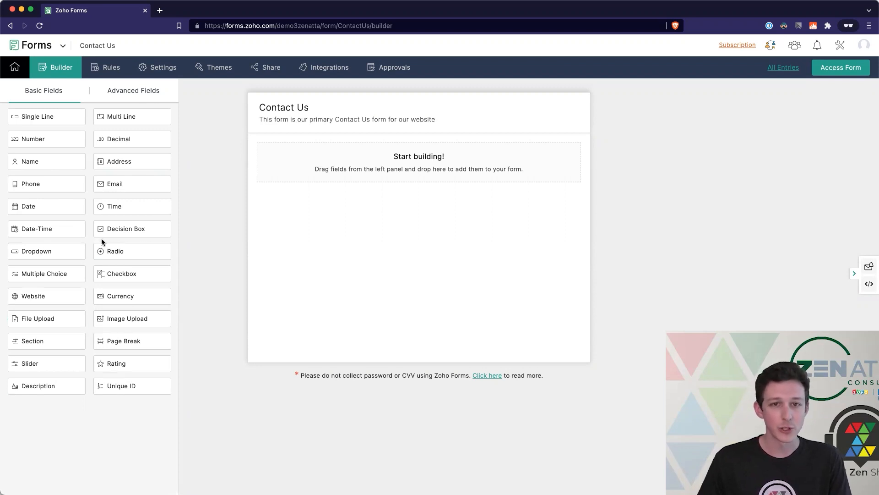
click(144, 91)
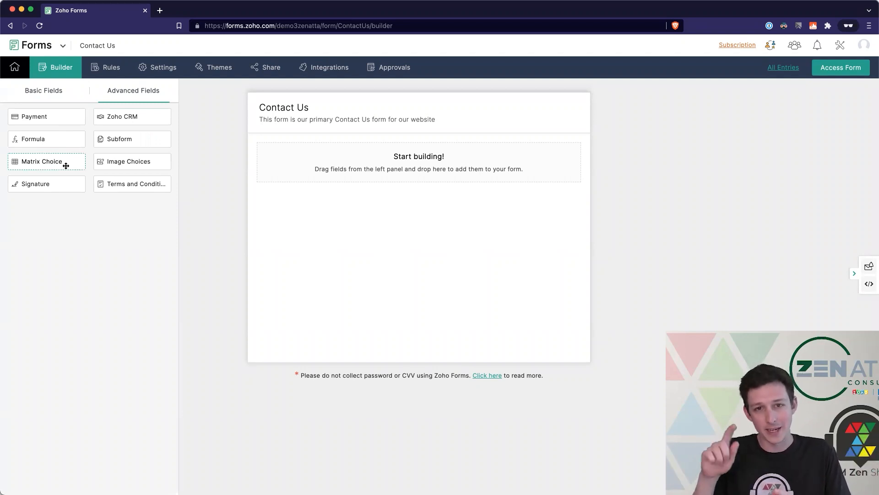
click(57, 91)
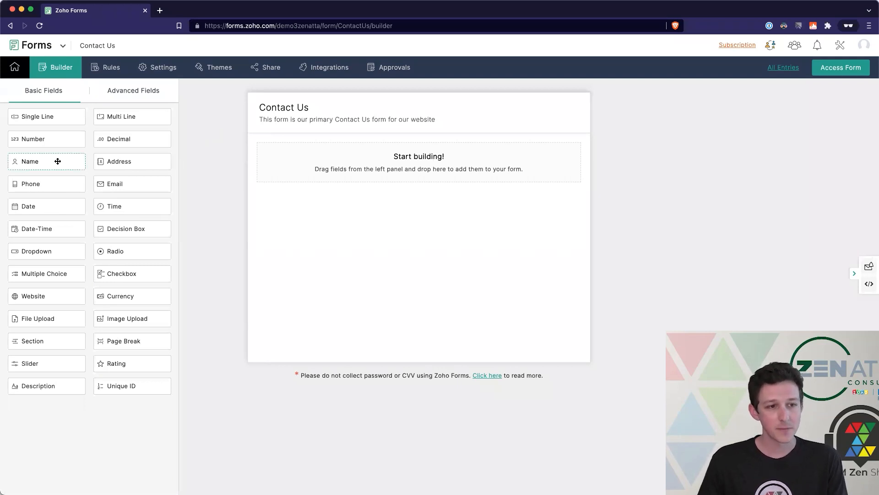
- Place Name, Phone, Email and Address fields on the canvas, one below another
drag(46, 162, 296, 168)
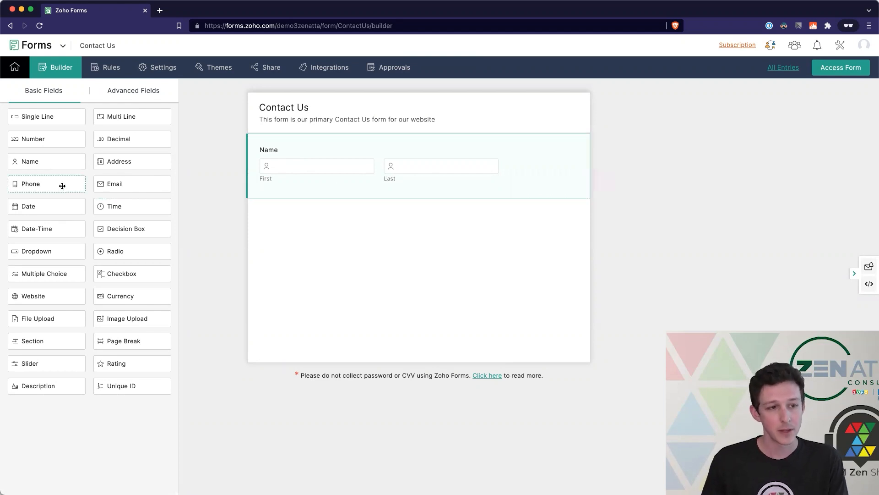
drag(63, 183, 366, 224)
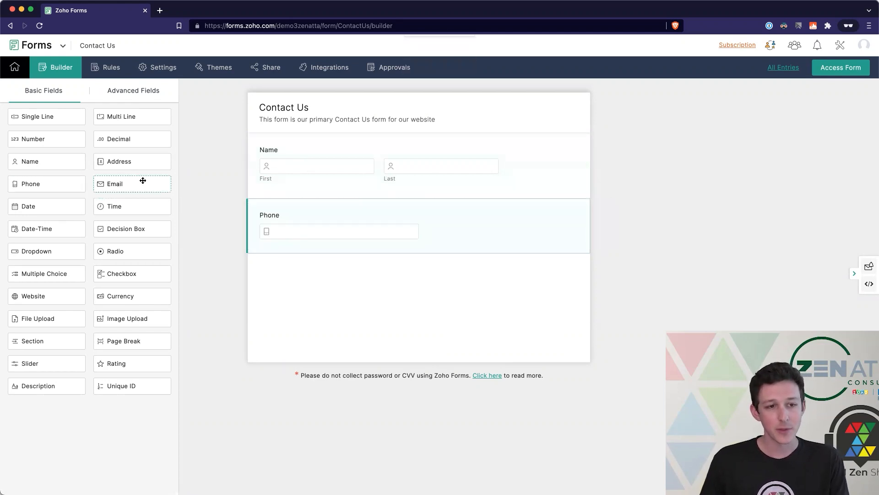
drag(141, 183, 349, 280)
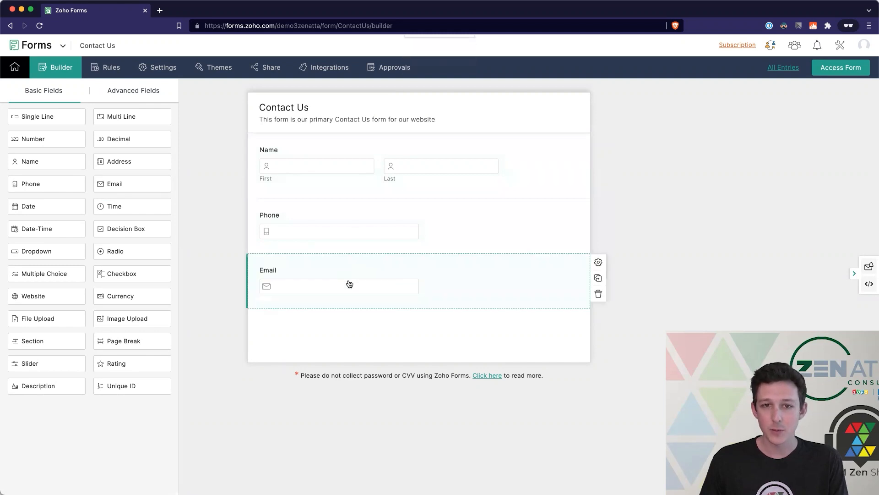
drag(140, 163, 359, 332)
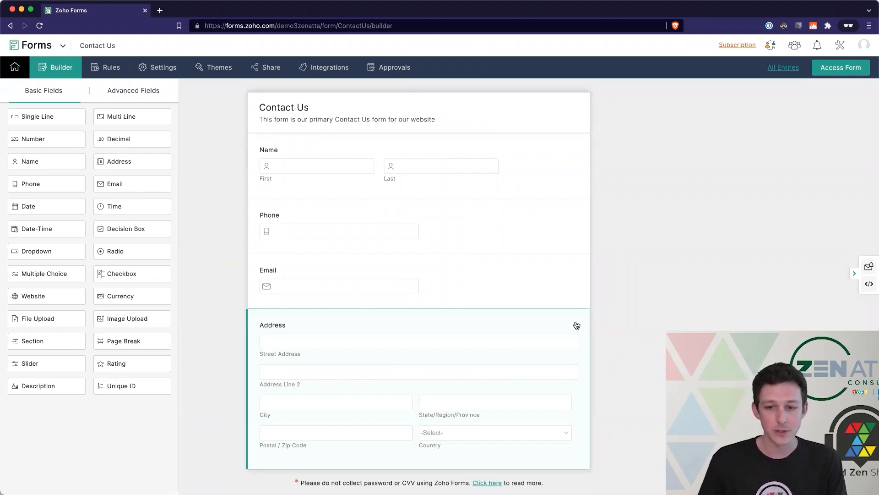
- Hide Address Line 2 in the Address field, then delete the Address field entirely
click(598, 318)
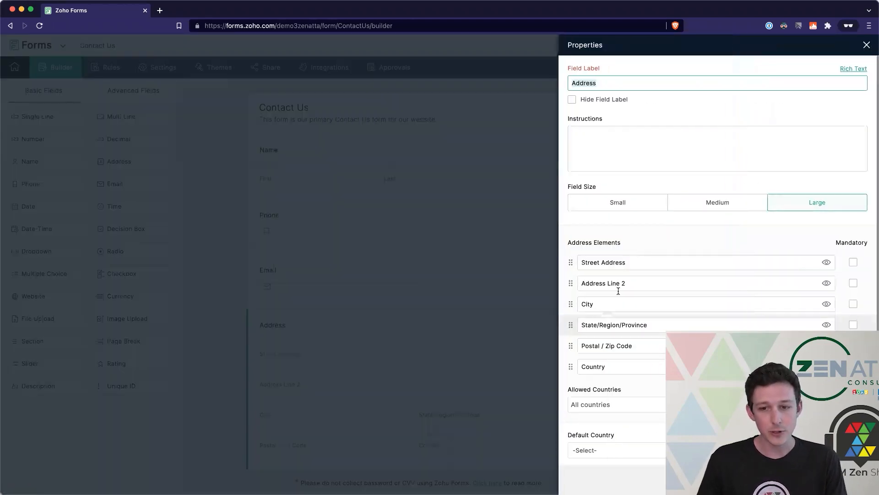
scroll(726, 284, down, 1)
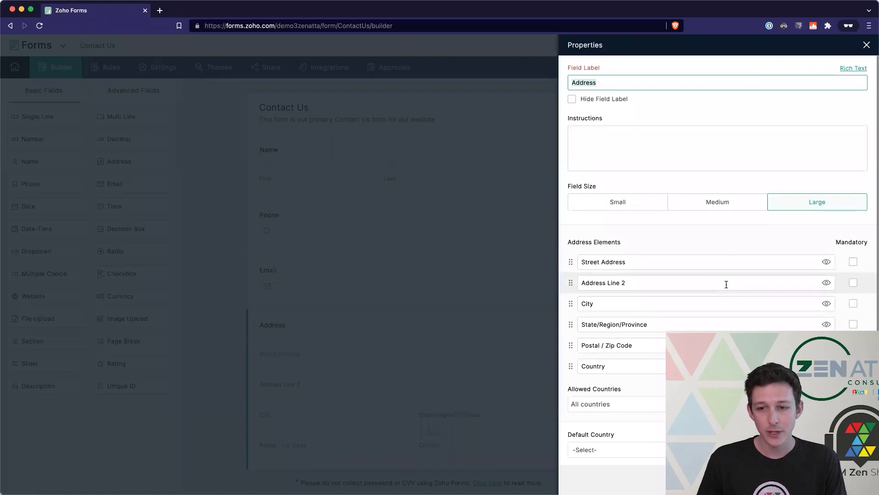
click(827, 279)
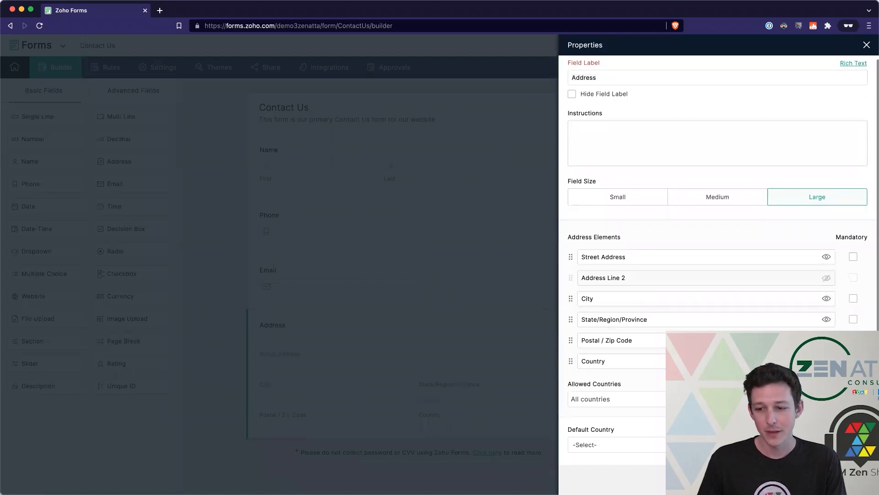
click(867, 46)
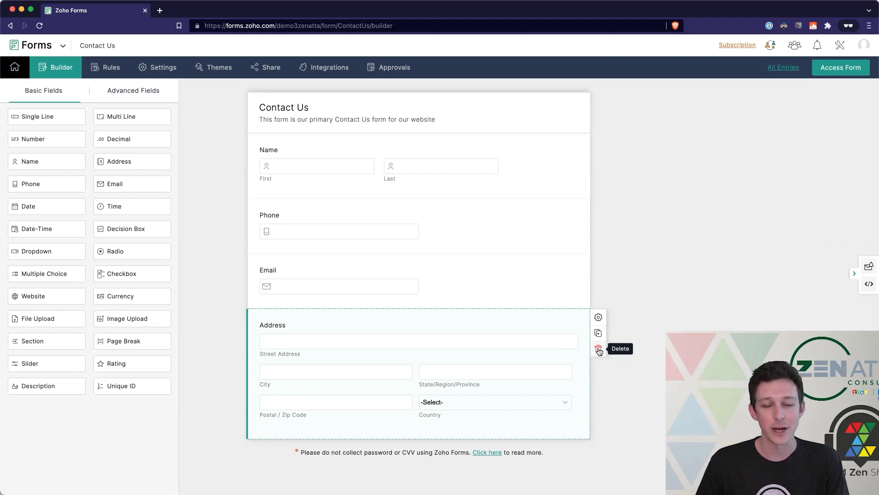
click(598, 350)
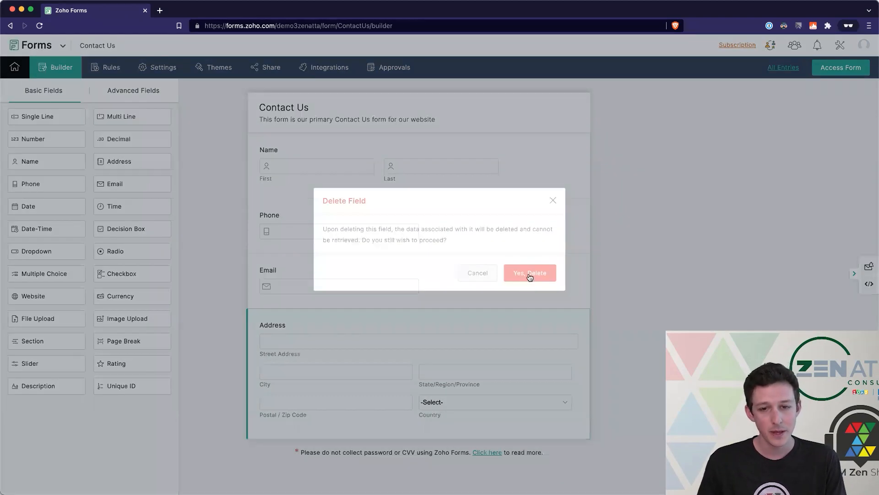
click(527, 274)
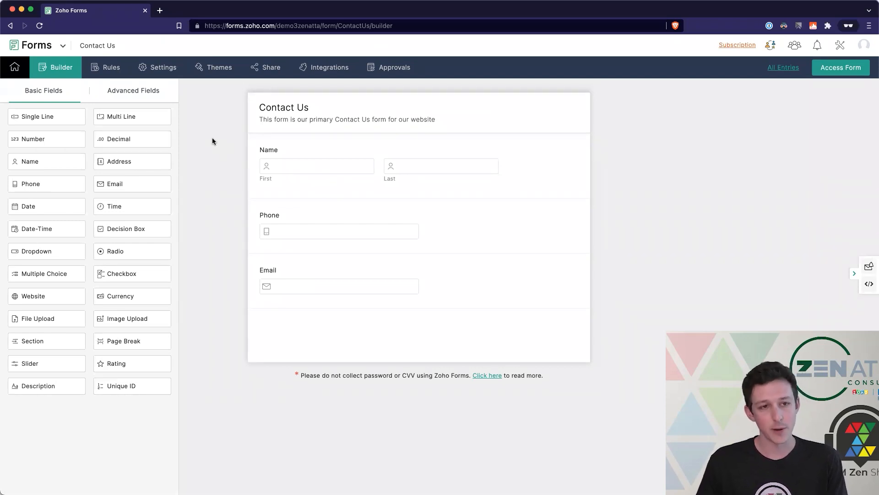
- Open Zoho CRM in a new tab and start creating a new lead
click(160, 10)
text(crm)
key(Return)
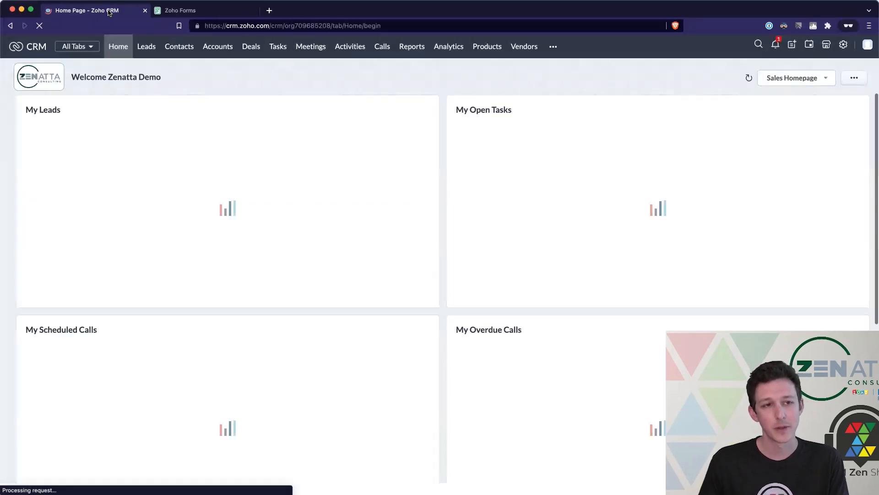
click(147, 46)
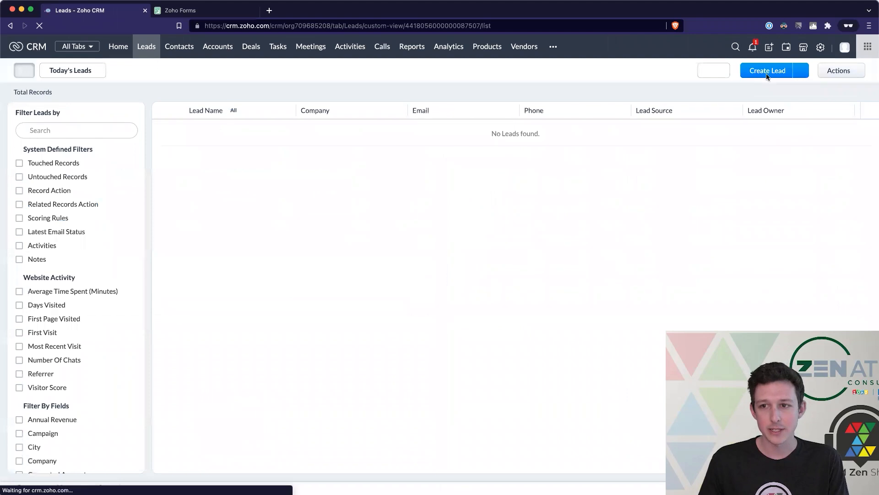
click(762, 72)
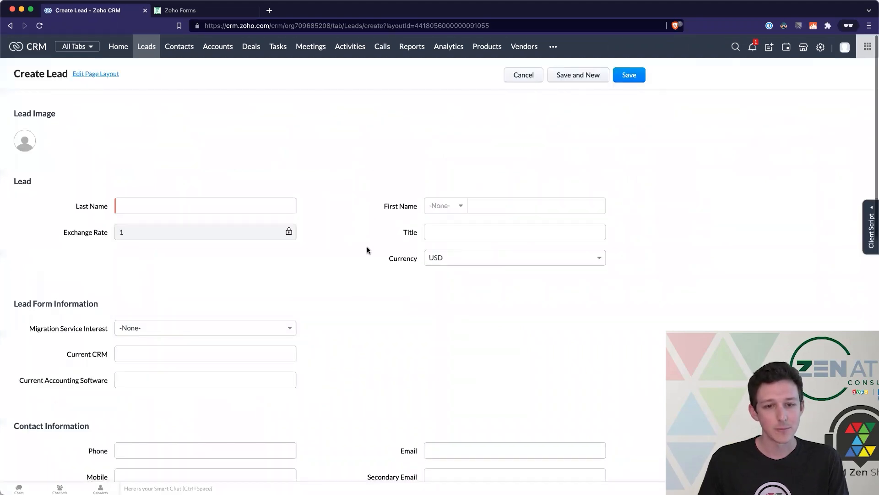
scroll(366, 249, down, 1)
click(490, 194)
- Inspect the Migration Service Interest choices and the Current CRM and Current Accounting Software labels
scroll(316, 260, down, 2)
scroll(316, 262, down, 1)
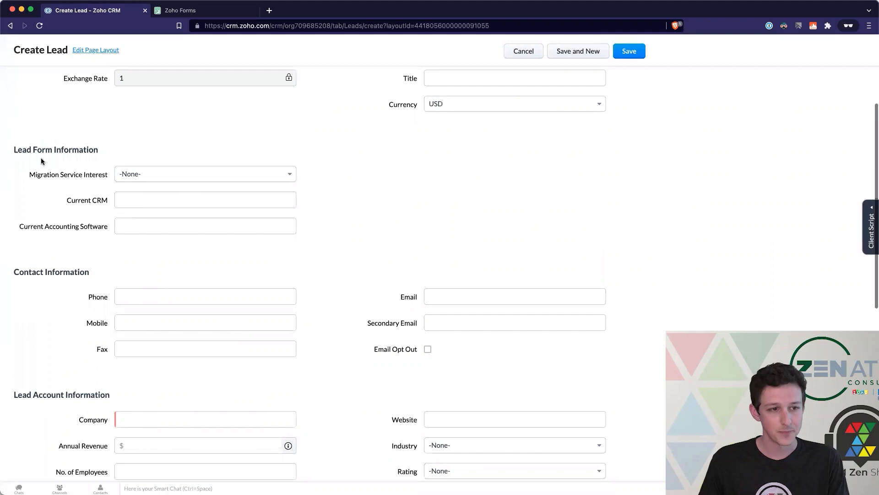
drag(27, 174, 104, 177)
click(109, 177)
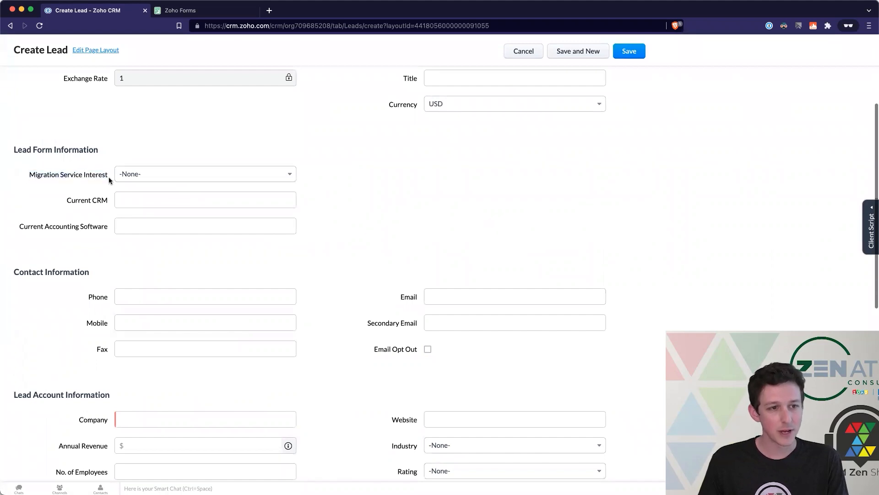
drag(14, 149, 105, 150)
click(153, 147)
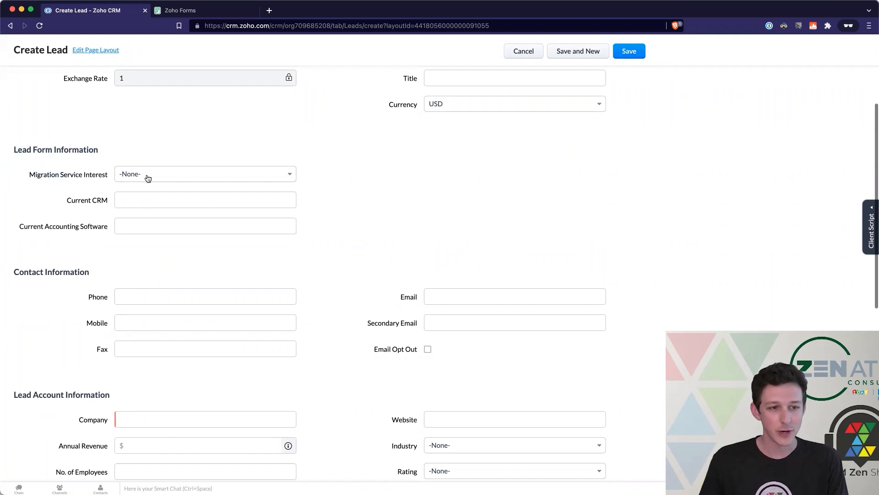
click(161, 174)
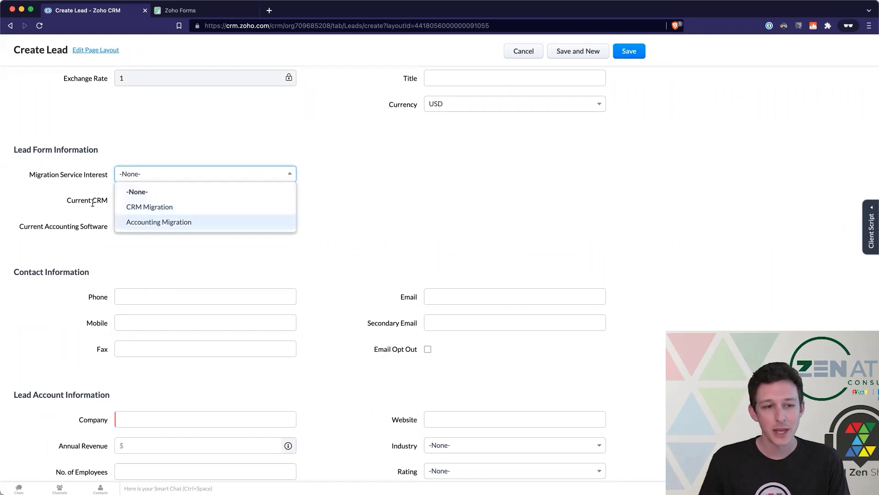
click(91, 202)
drag(64, 200, 108, 200)
drag(19, 226, 105, 228)
click(108, 228)
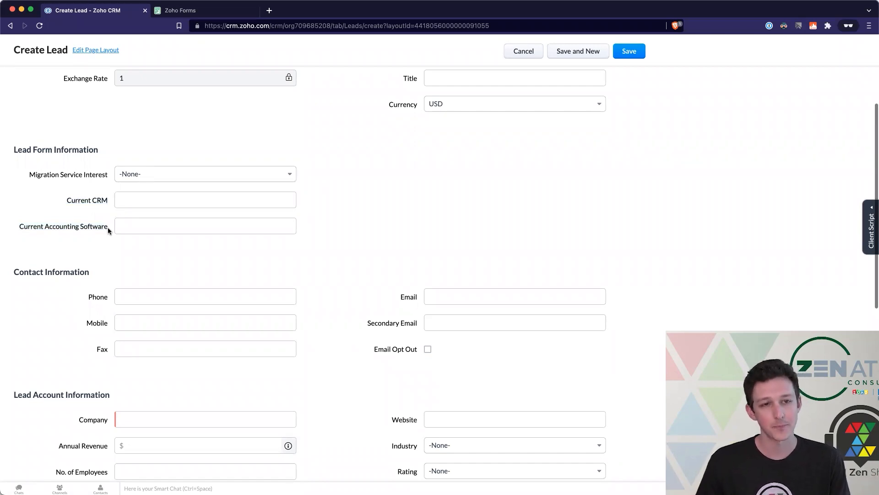
- Review the Company label and the Lead Form Information section, then return to the Contact Us builder
scroll(107, 224, down, 1)
scroll(106, 224, down, 4)
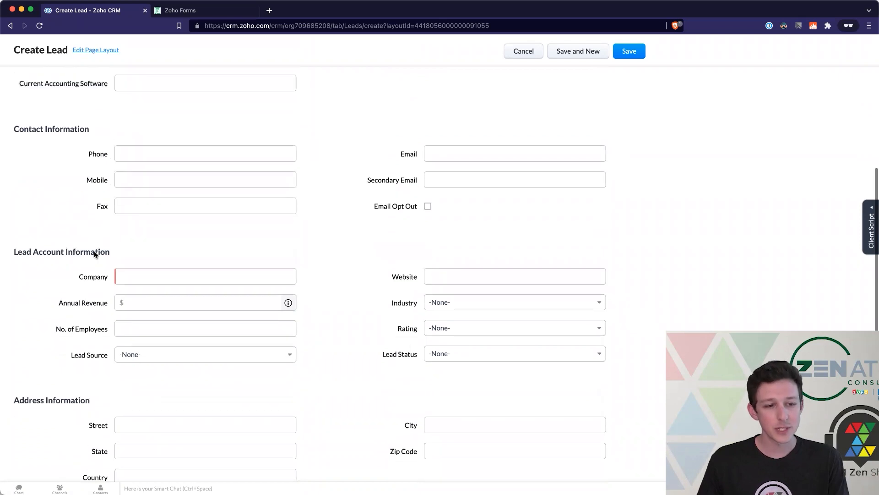
drag(75, 242, 119, 245)
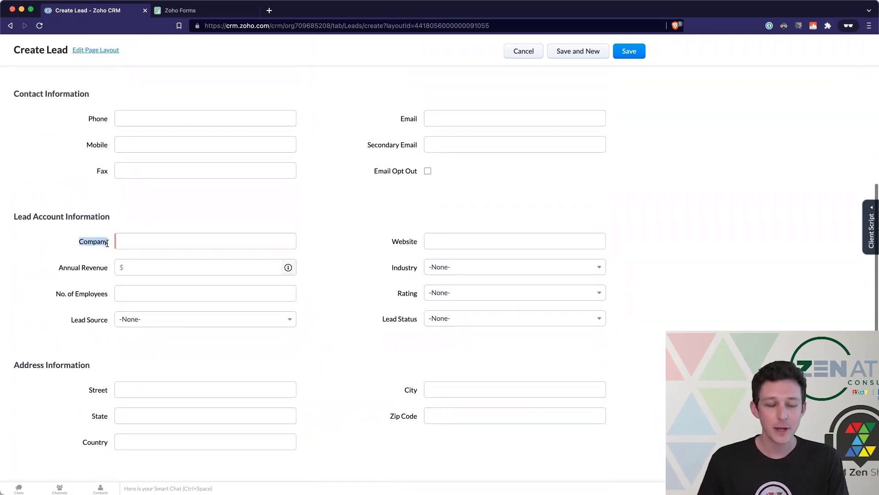
click(85, 242)
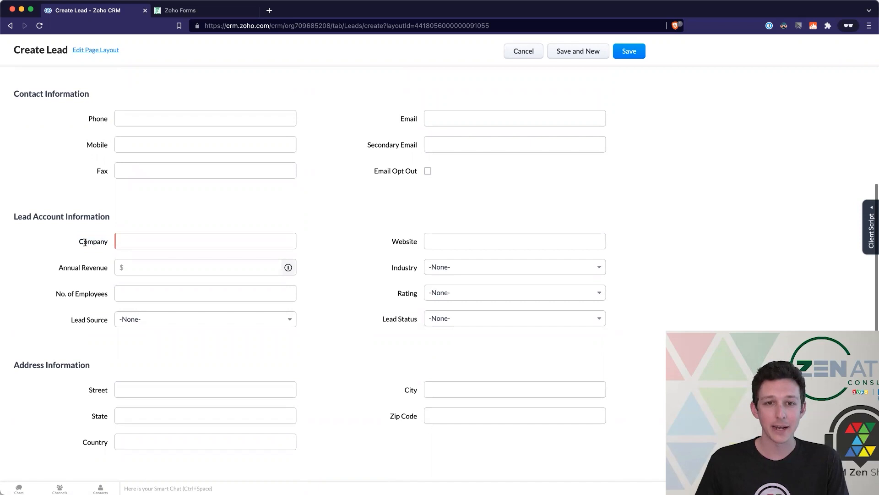
scroll(85, 243, down, 2)
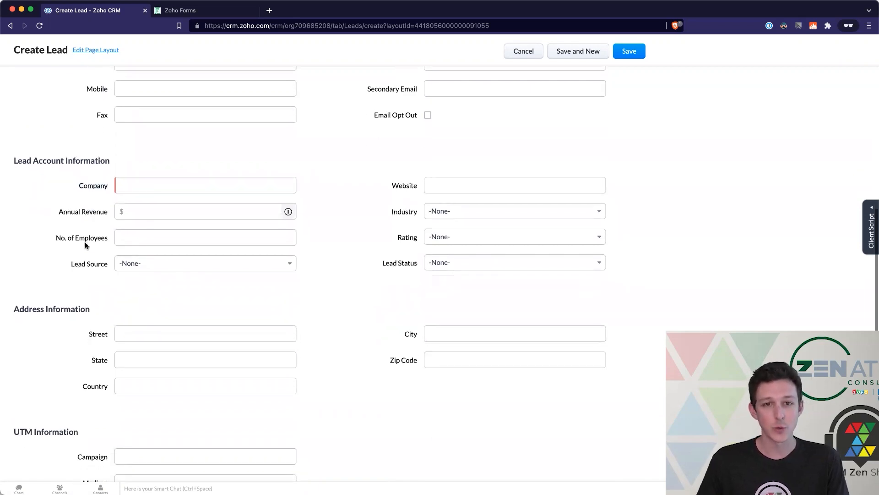
scroll(84, 242, up, 5)
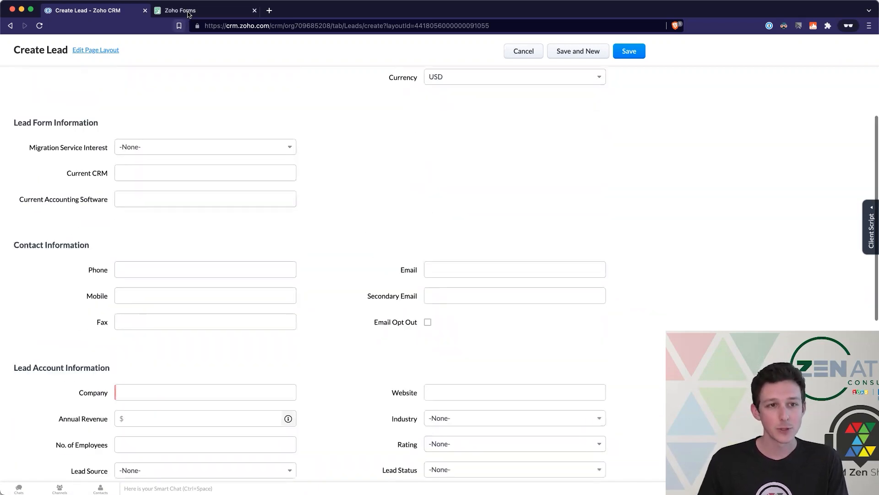
scroll(50, 209, up, 1)
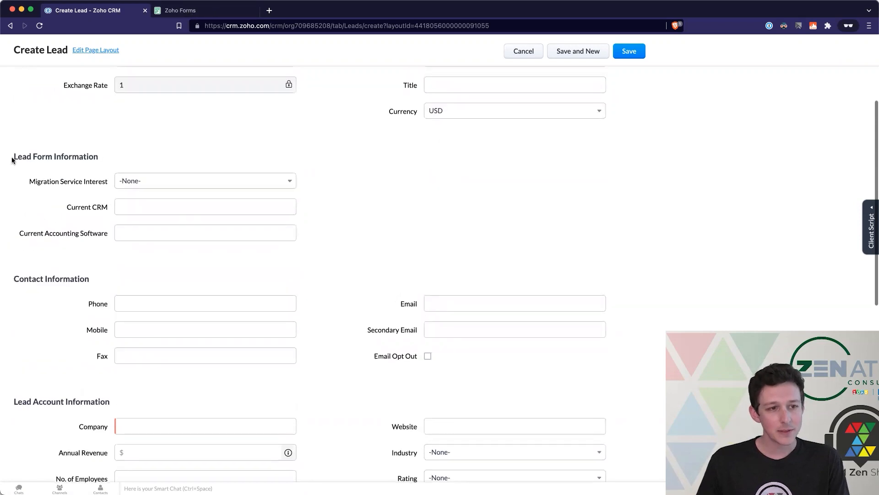
drag(154, 221, 323, 241)
click(323, 241)
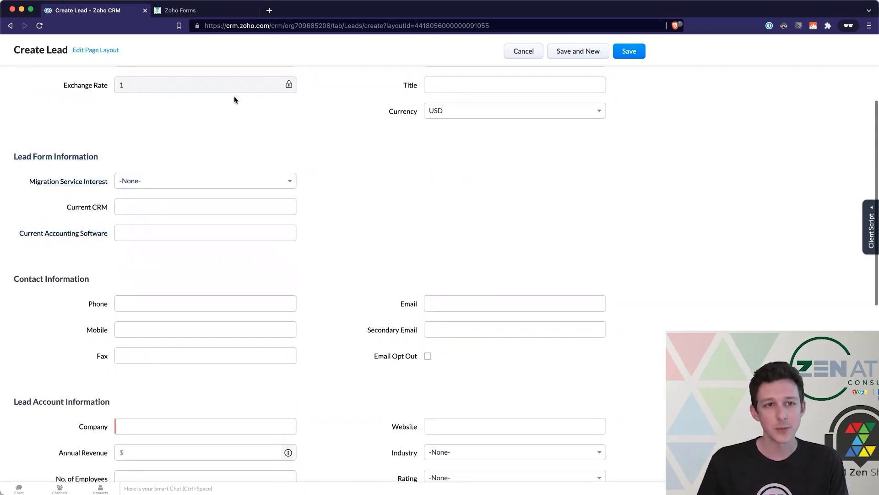
key(ctrl+Tab)
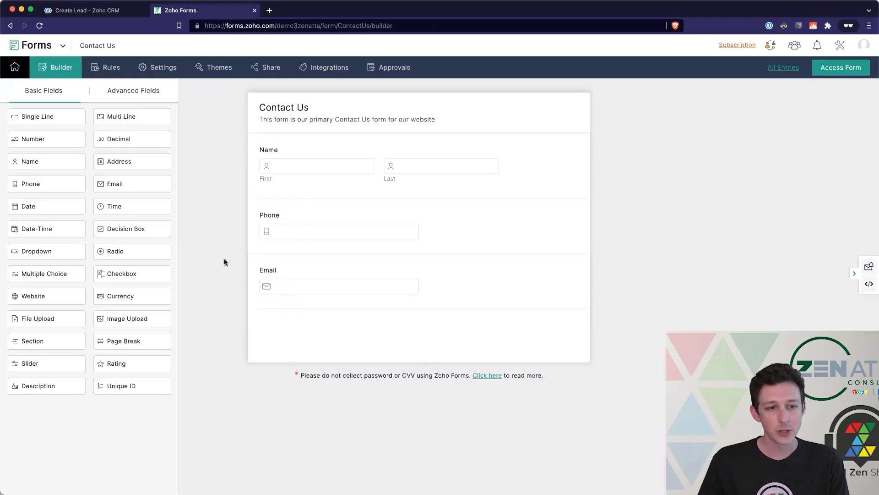
- Add a single-line field labelled 'Company' between Name and Phone and save it
drag(65, 120, 311, 222)
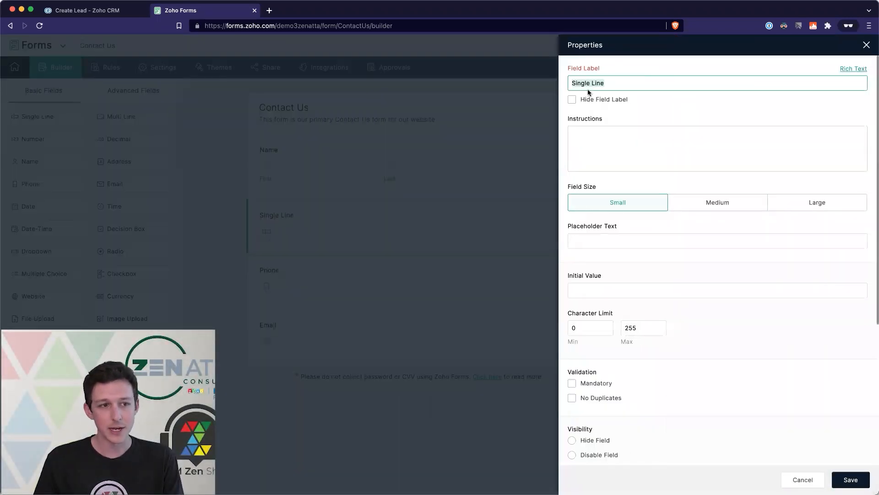
double_click(722, 83)
triple_click(723, 83)
text(Company)
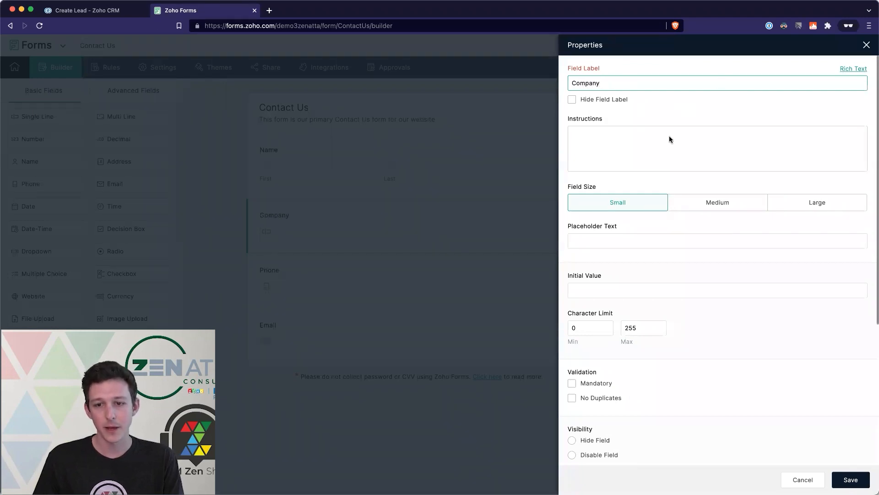
click(596, 223)
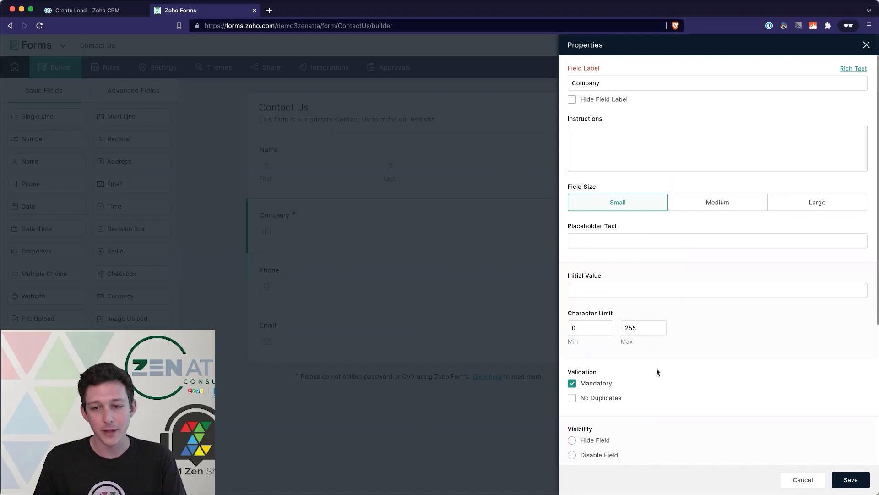
click(843, 478)
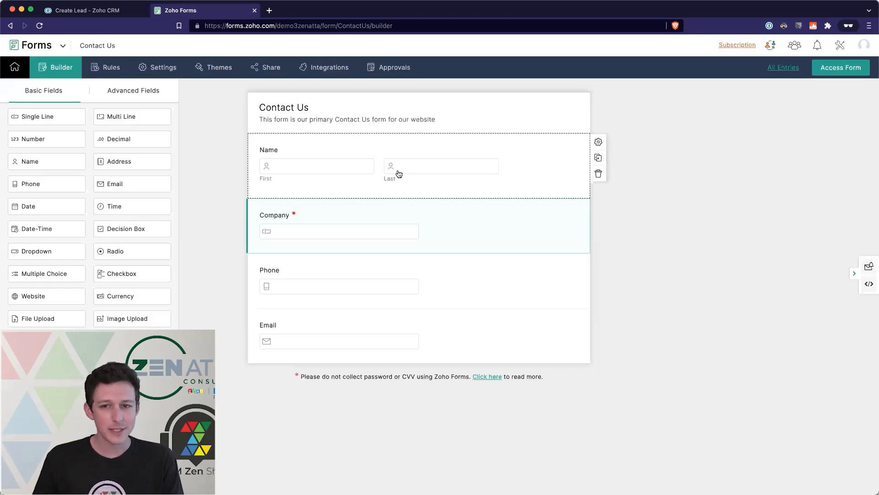
- Make the Name field's first name required and save it
click(399, 174)
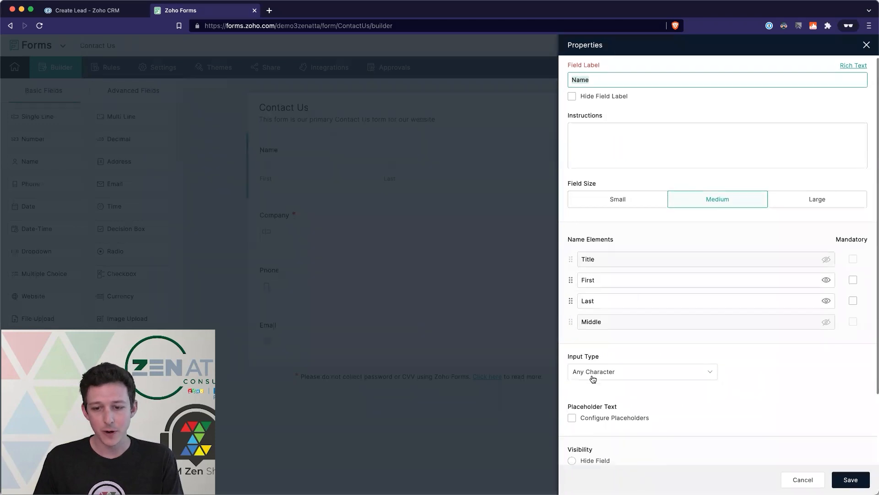
scroll(591, 381, down, 2)
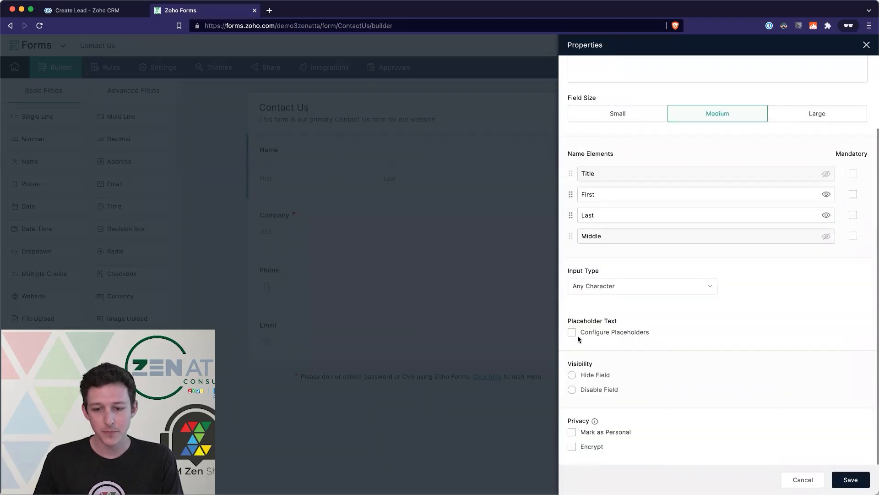
scroll(829, 293, up, 2)
click(853, 282)
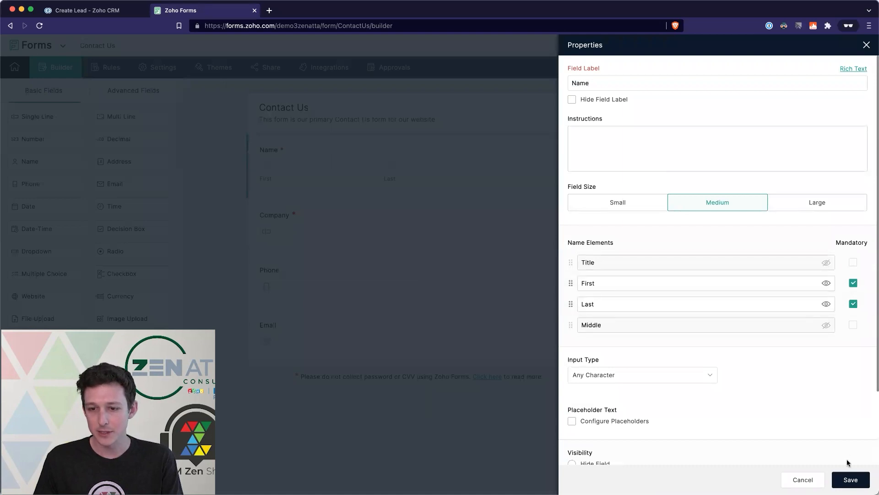
click(849, 478)
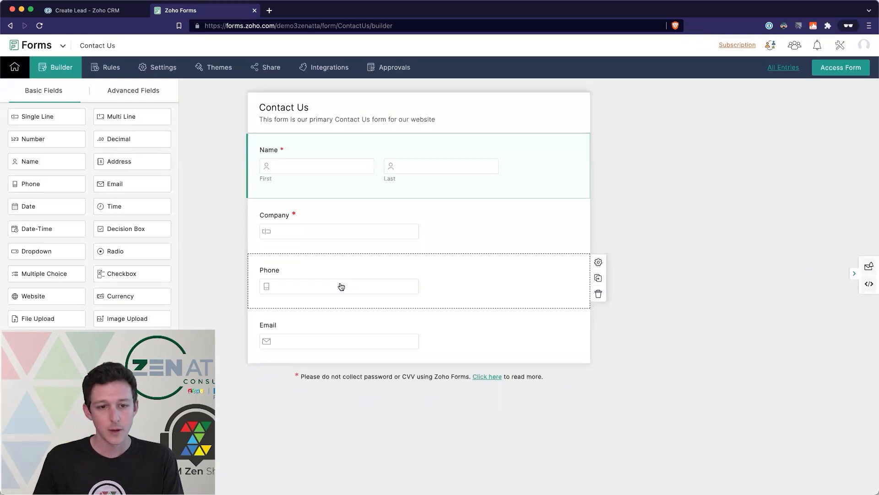
- Make Phone and Email required, saving each, then drop a Dropdown field below Email
click(341, 286)
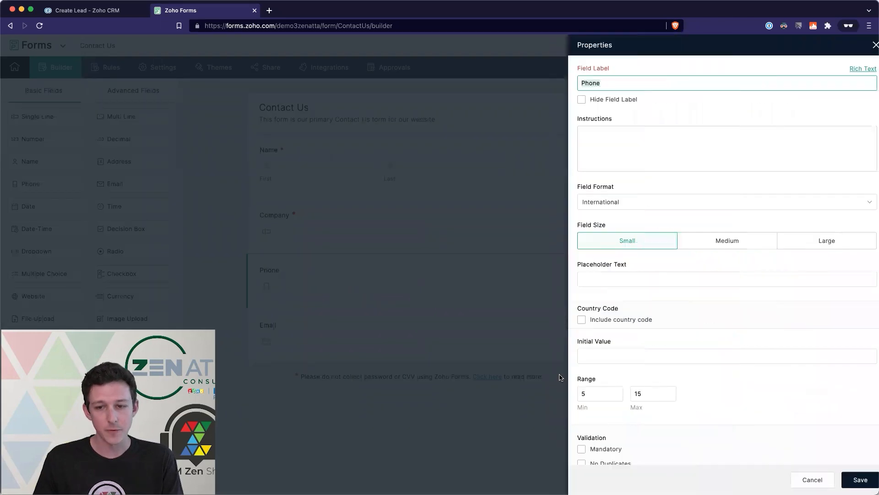
scroll(573, 330, down, 3)
click(572, 289)
click(849, 479)
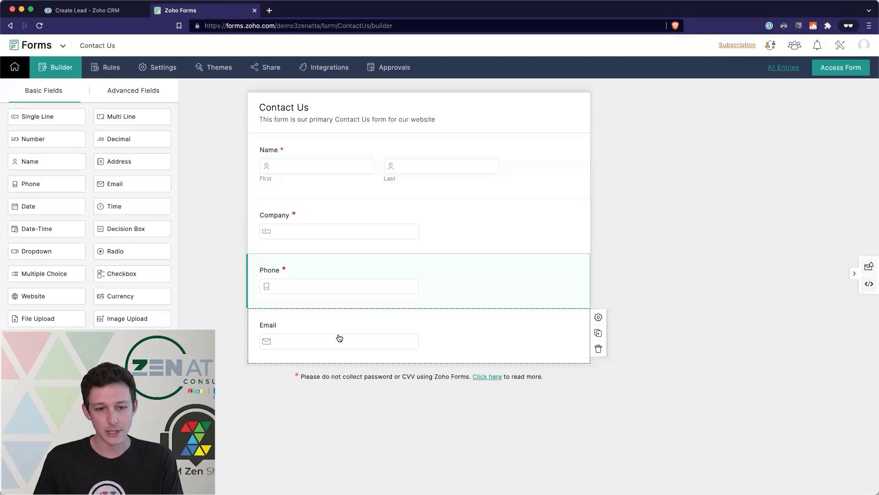
click(339, 337)
scroll(641, 298, down, 3)
click(572, 289)
click(844, 479)
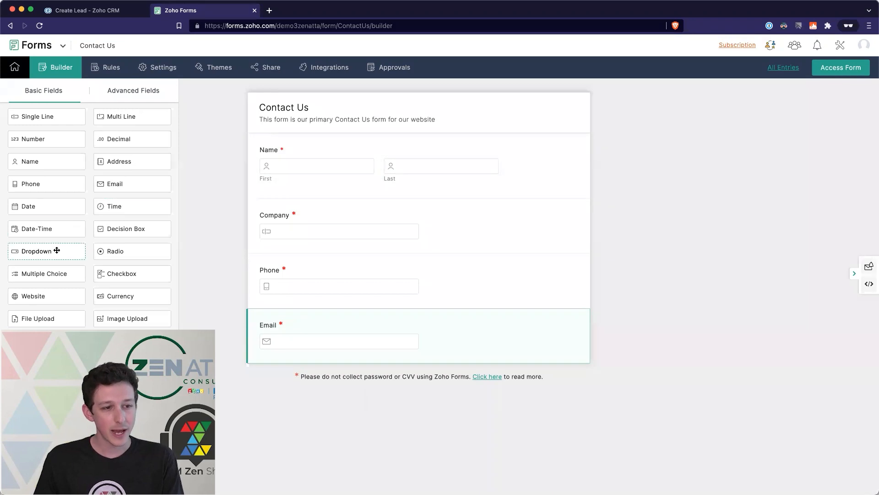
drag(57, 250, 291, 374)
- Check the Migration Service Interest picklist options in Zoho CRM, then return to the form builder
click(99, 11)
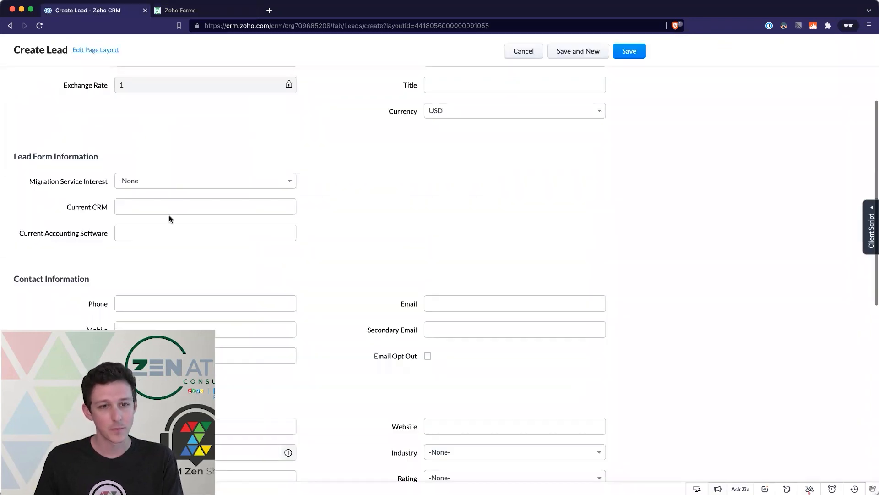
drag(31, 182, 109, 181)
click(155, 183)
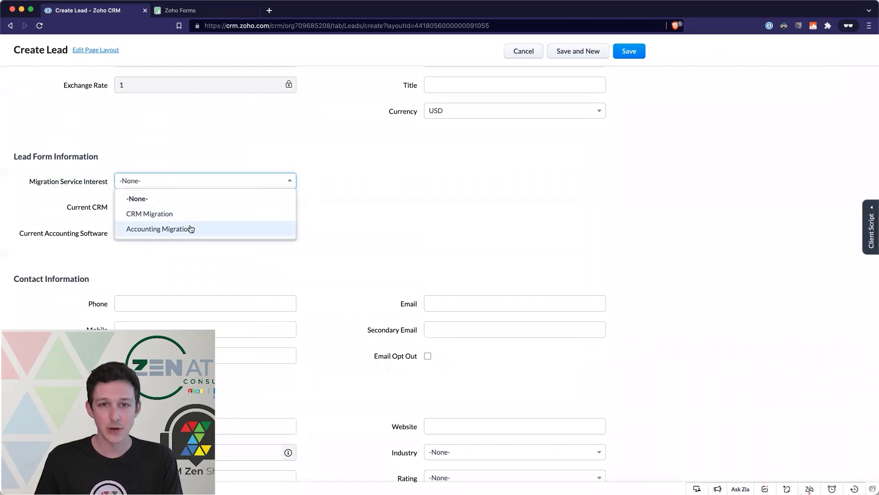
click(215, 11)
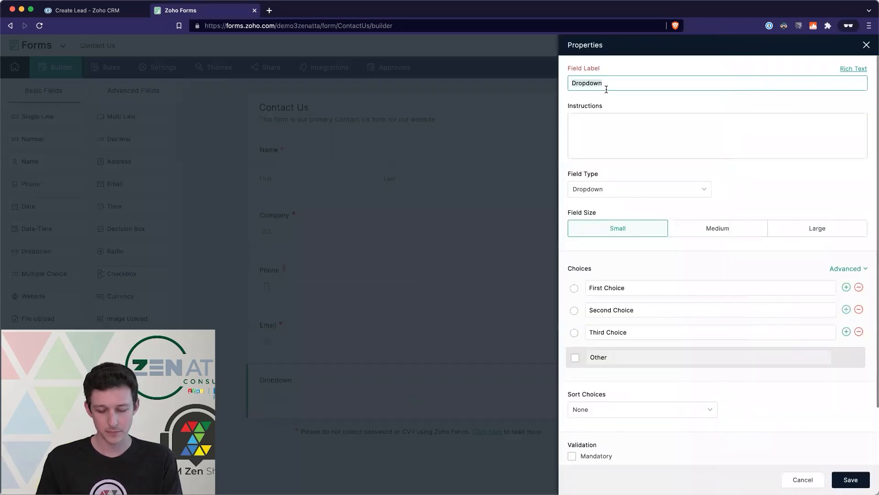
- Label the dropdown 'Migration Type' with only the choices CRM Migration and Accounting Migration
text(Migration Type)
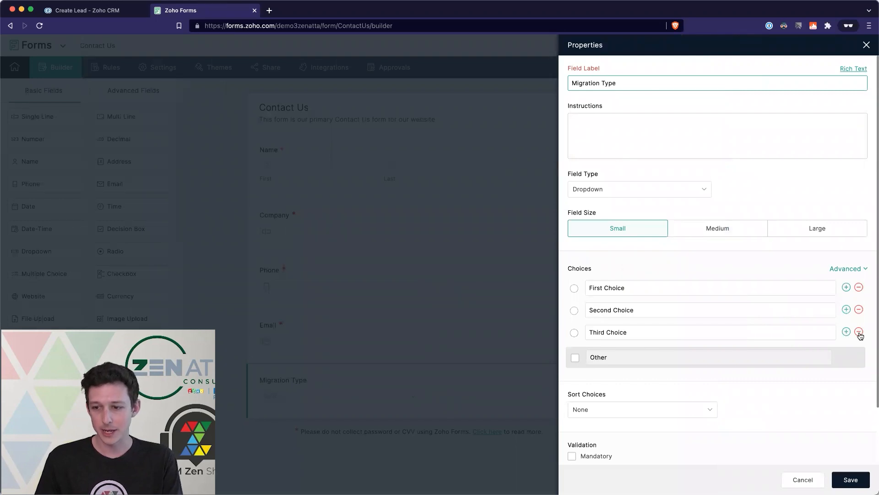
click(858, 332)
triple_click(620, 291)
text(CRM Mi)
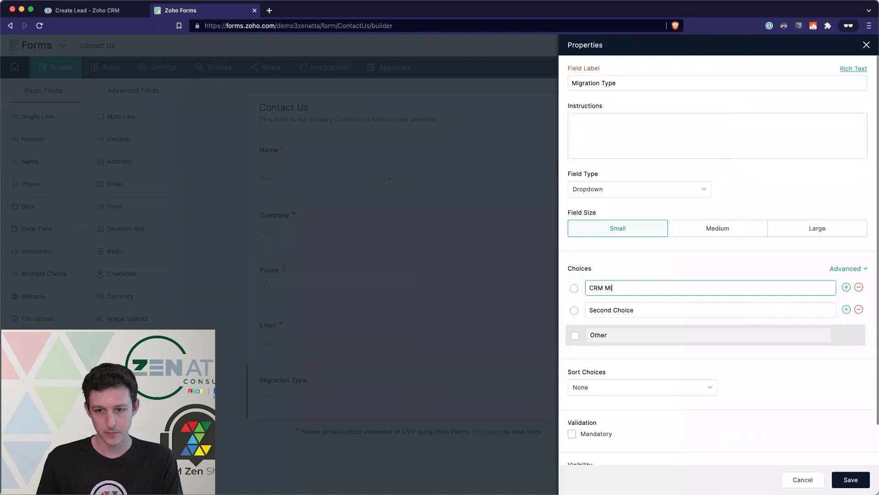
text(gration)
triple_click(614, 310)
text(Accounting Migration)
click(680, 250)
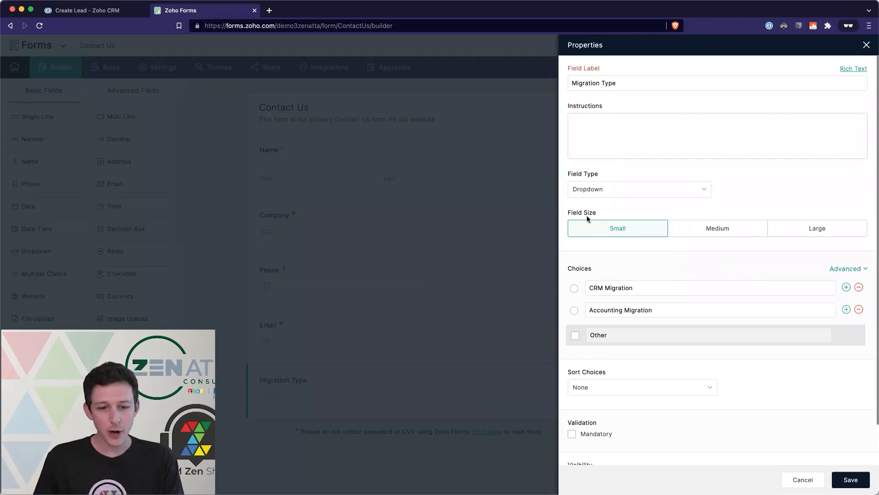
- Keep the field size small, make Migration Type required, and save it
click(701, 230)
click(801, 229)
click(612, 229)
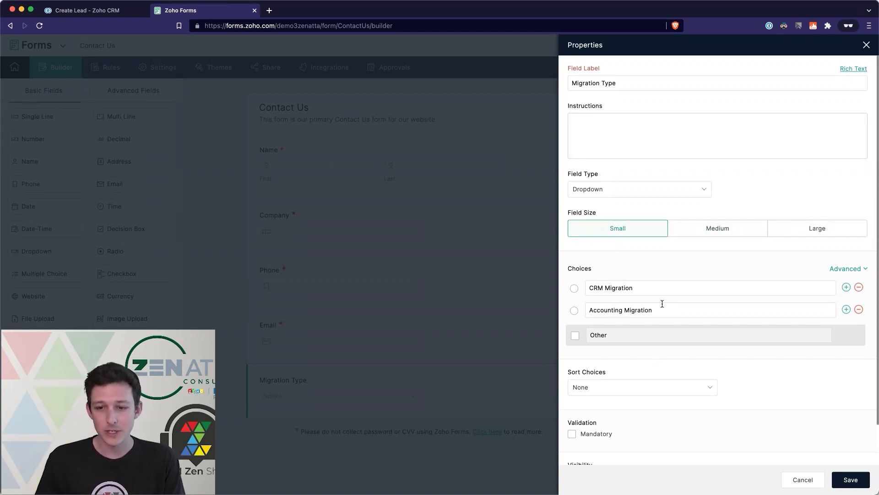
scroll(662, 304, down, 2)
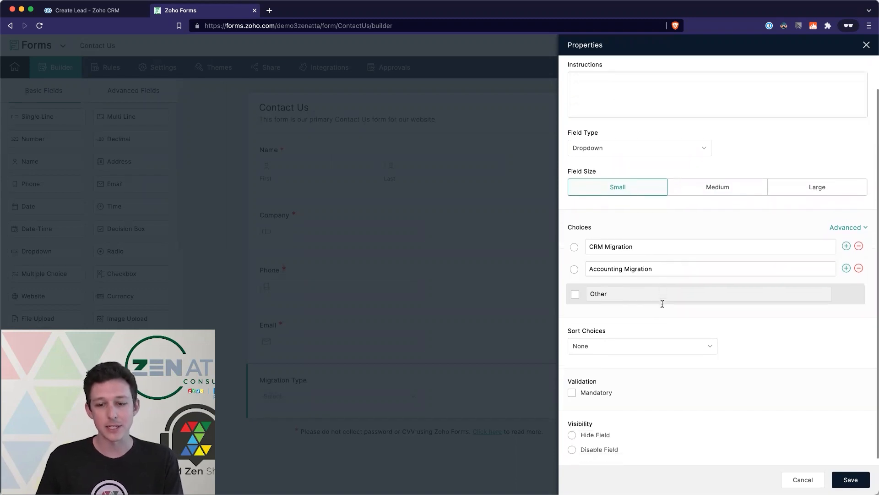
click(572, 390)
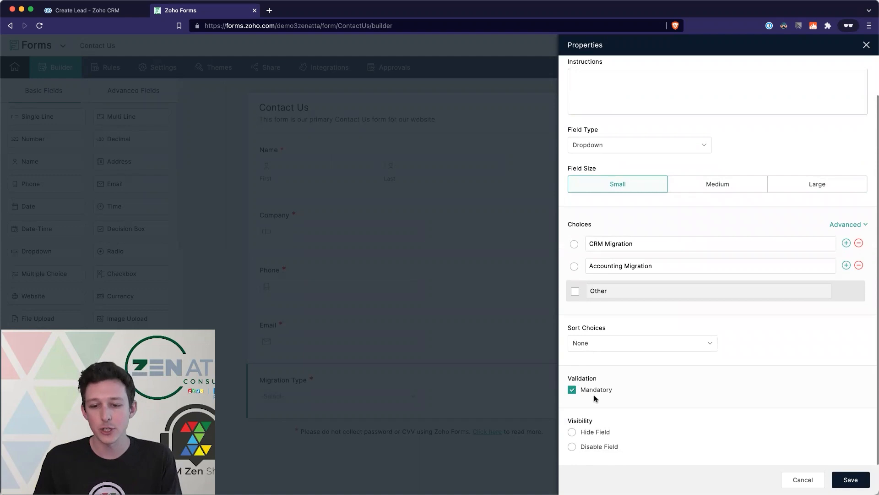
click(848, 479)
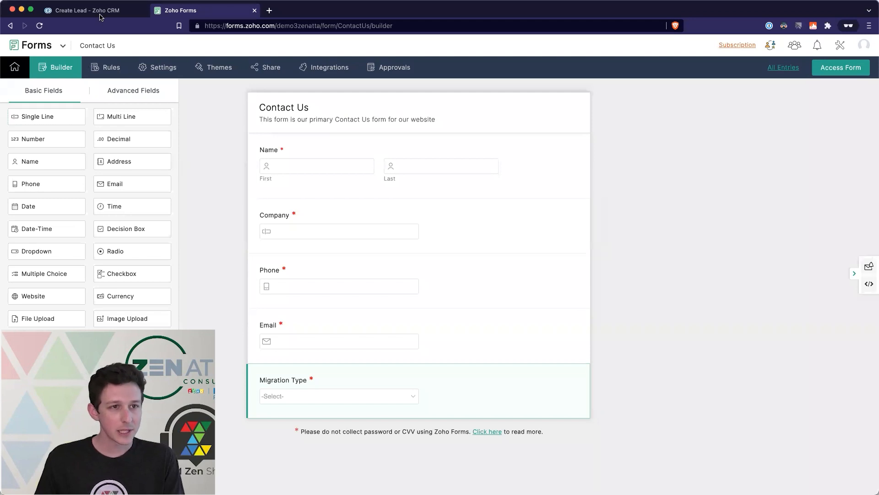
- Compare the Migration Service Interest options with the Current CRM and Current Accounting Software labels on the lead page
click(100, 14)
click(60, 194)
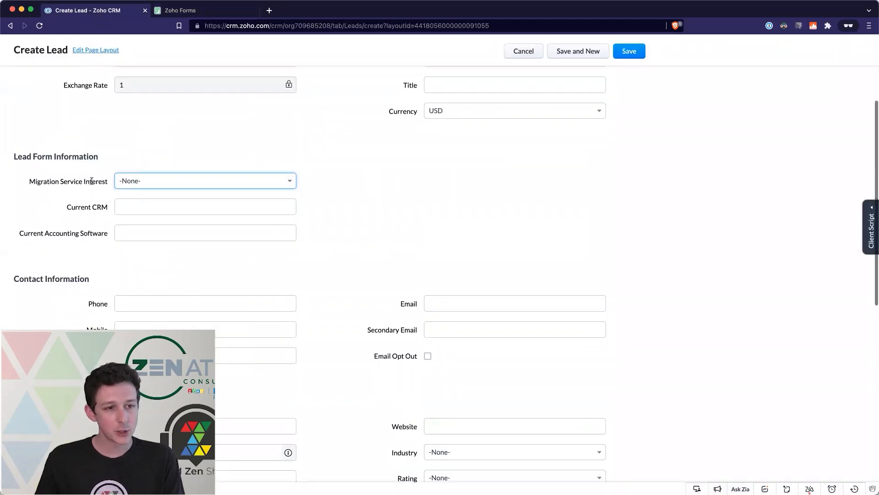
click(173, 182)
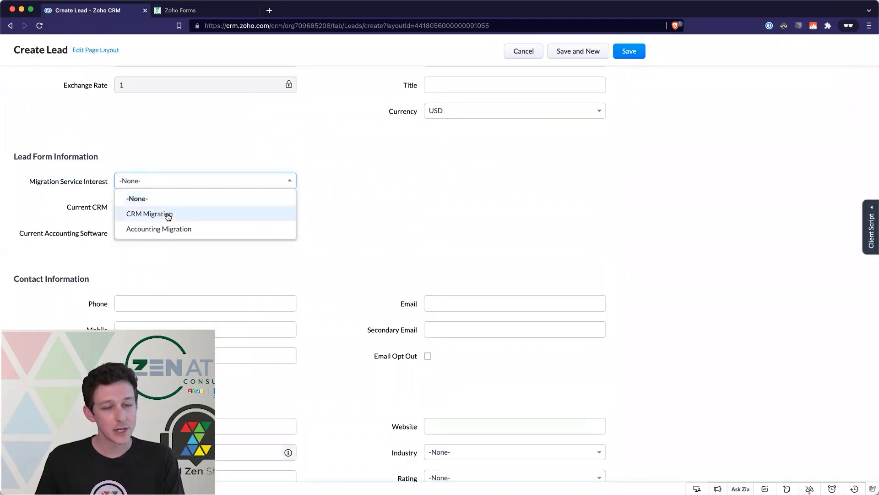
click(84, 240)
drag(66, 206, 110, 207)
drag(20, 233, 108, 236)
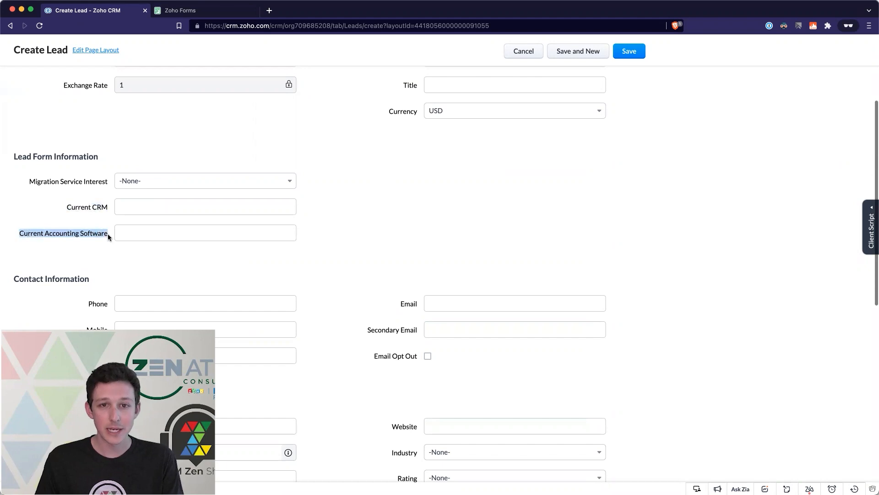
drag(66, 206, 101, 207)
drag(14, 236, 121, 235)
click(95, 236)
- Add a 'Current CRM' single-line field below Migration Type and save it
click(202, 14)
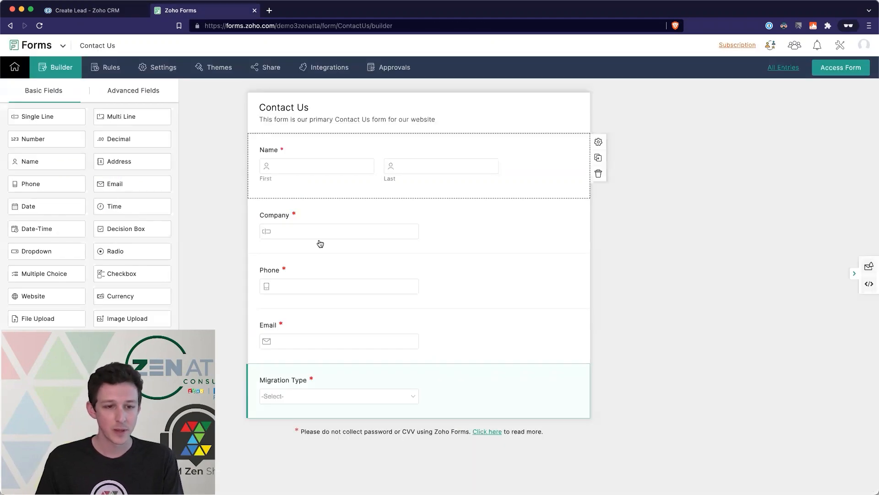
drag(55, 115, 335, 430)
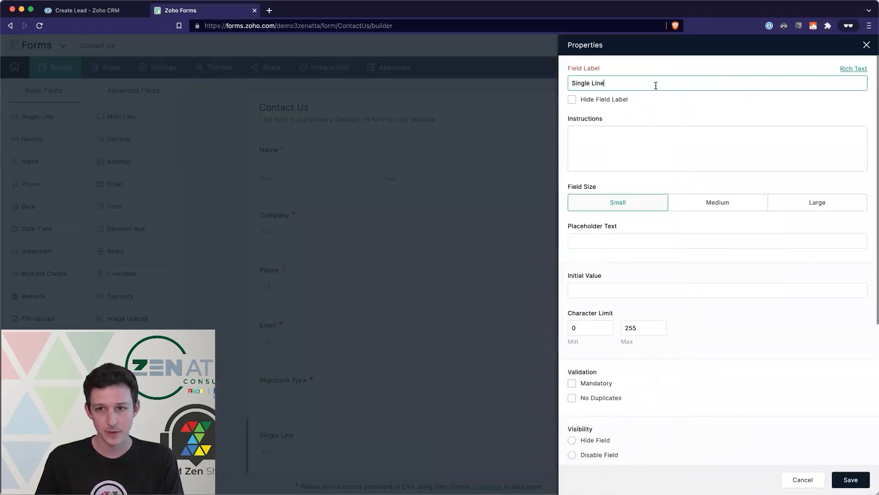
text(Current CRM)
click(851, 479)
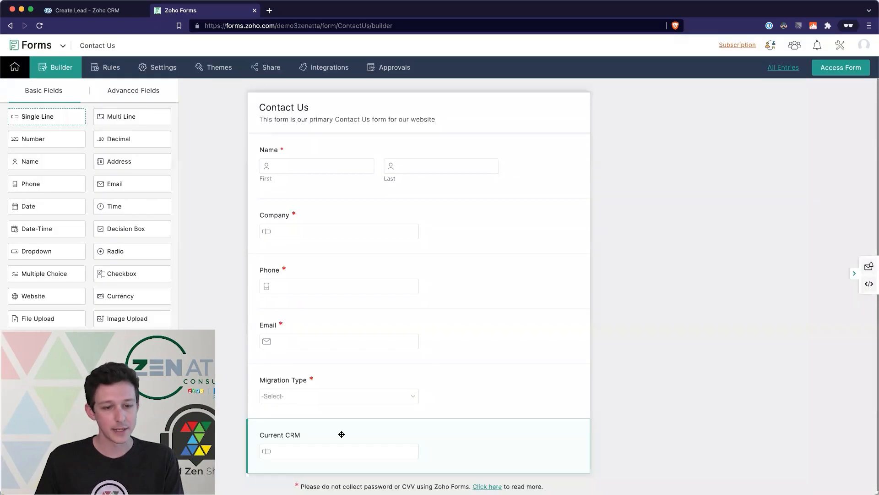
- Label the next single-line field 'Current Accounting System' and save it
mouse_move(341, 435)
mouse_down()
mouse_move(339, 468)
mouse_move(338, 404)
mouse_move(338, 451)
mouse_move(352, 428)
mouse_up()
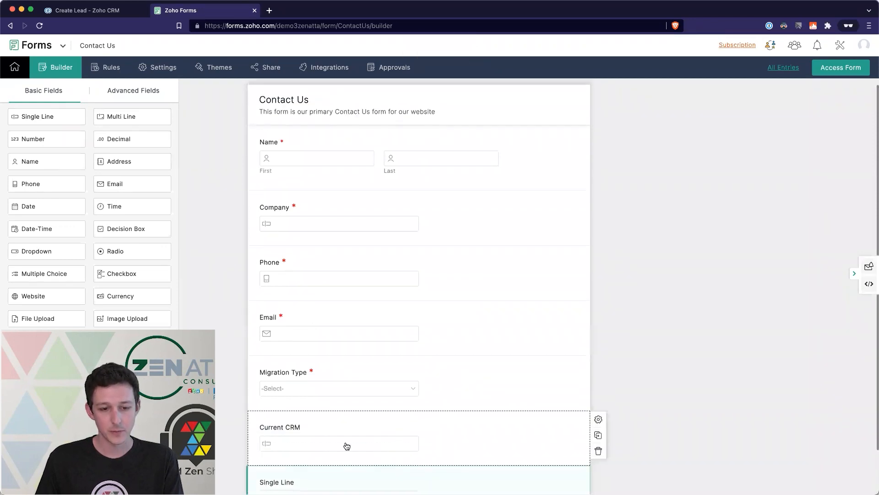
click(335, 433)
text(C)
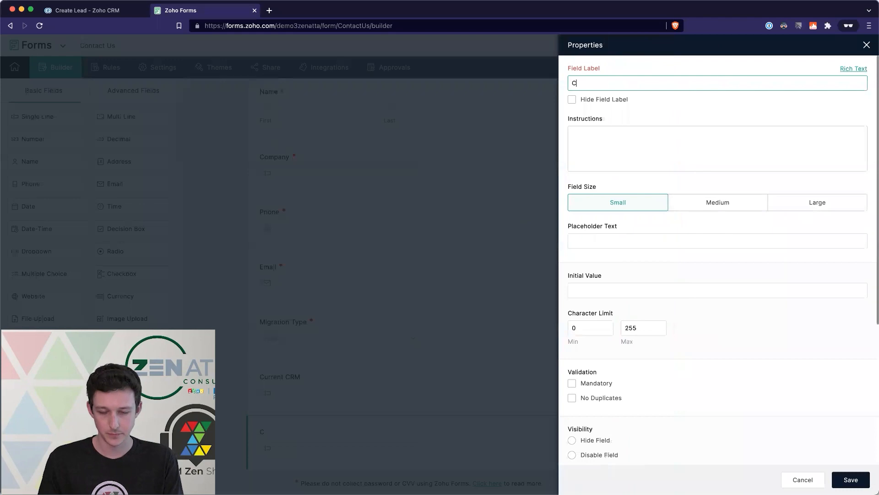
text(urrent Accounting System)
click(846, 480)
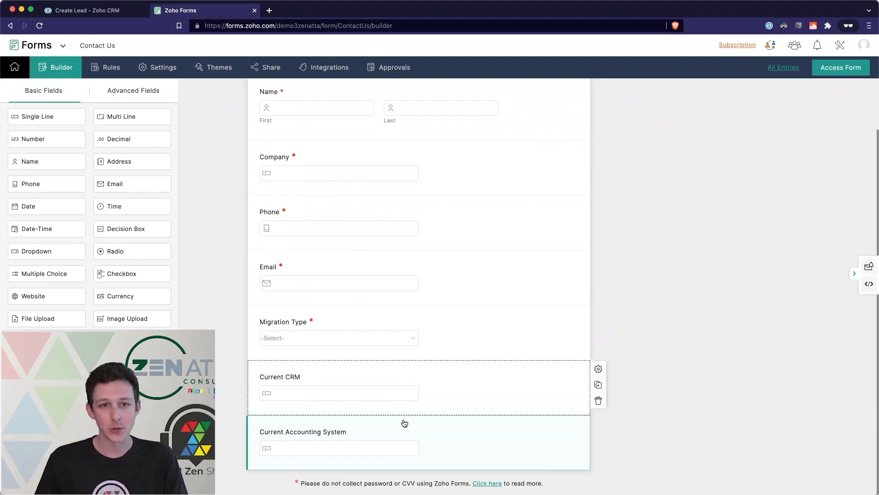
scroll(395, 184, up, 2)
scroll(394, 185, up, 2)
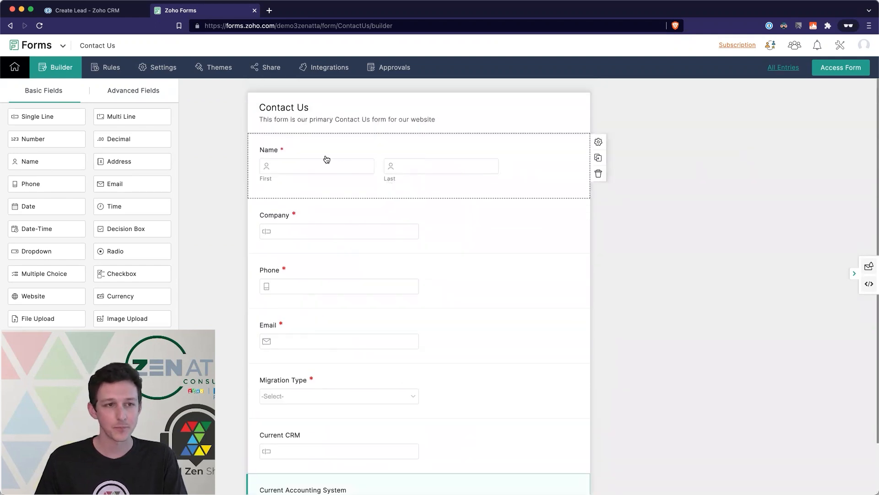
click(114, 16)
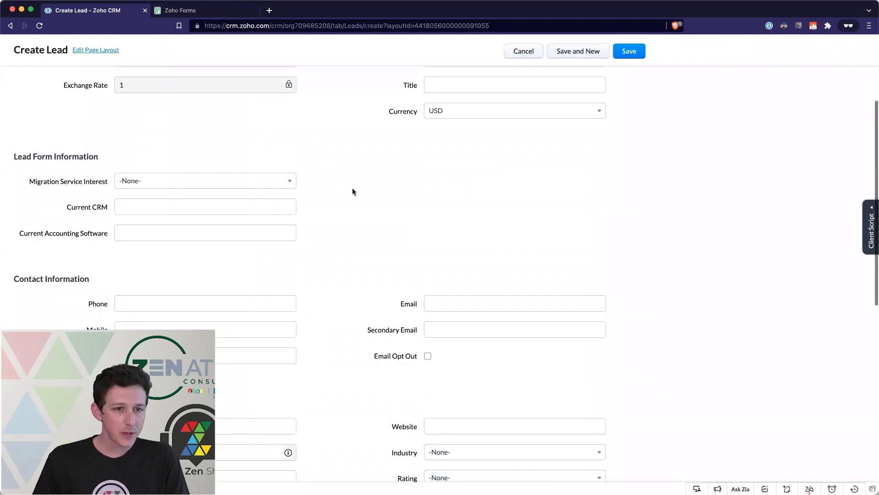
scroll(353, 192, up, 3)
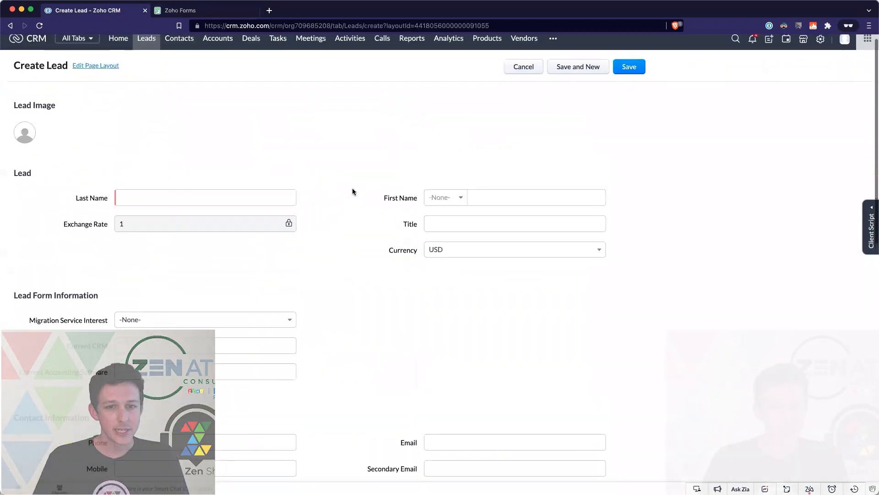
scroll(353, 192, down, 1)
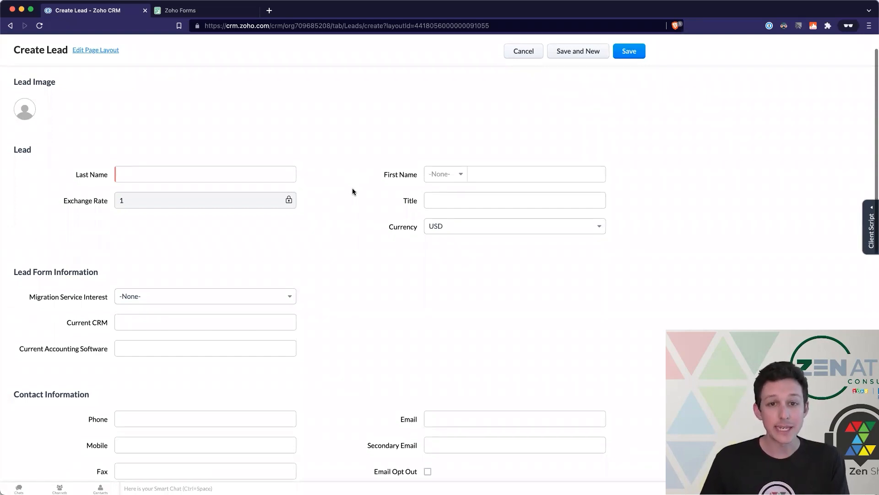
click(266, 175)
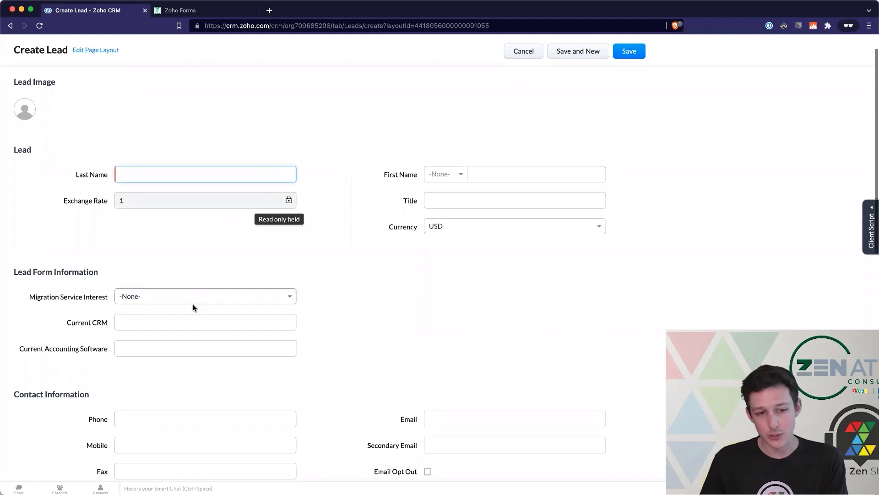
click(229, 301)
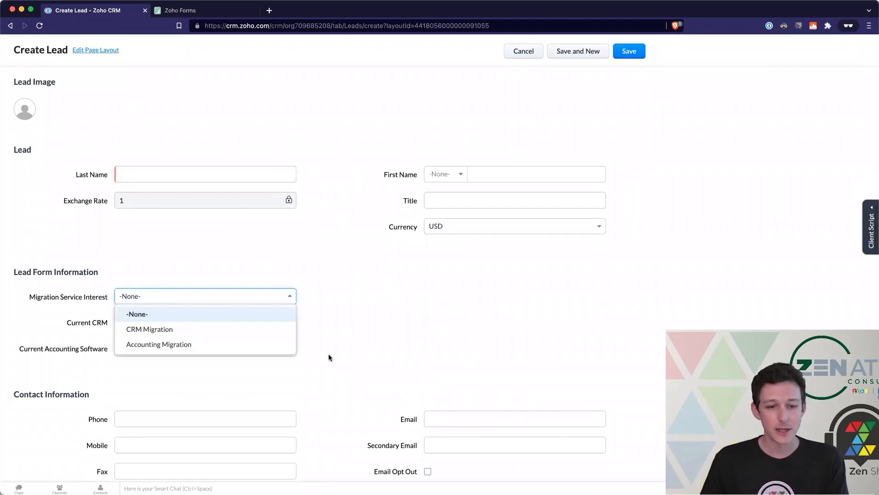
scroll(330, 357, down, 3)
scroll(330, 358, down, 2)
click(197, 251)
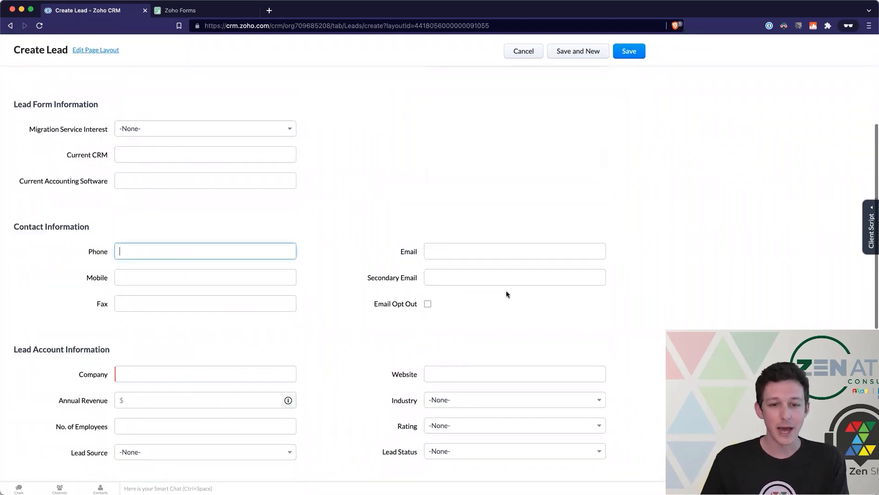
click(460, 253)
click(359, 264)
scroll(360, 264, down, 1)
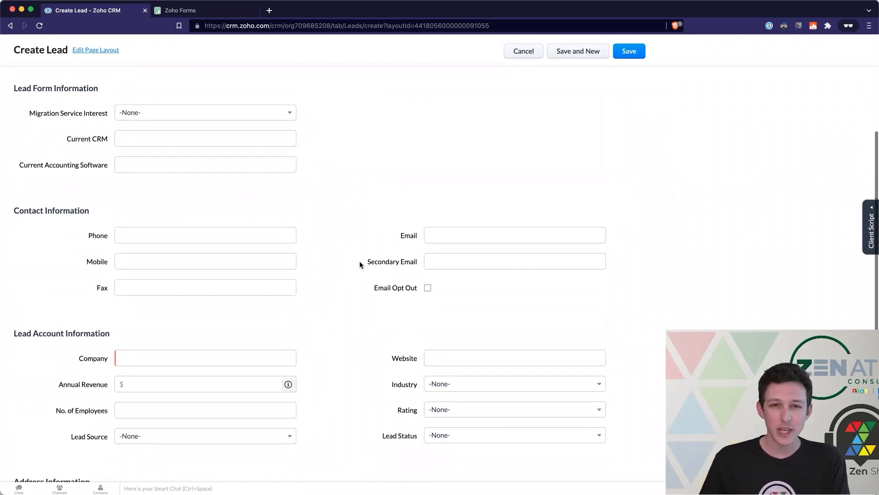
scroll(360, 264, down, 1)
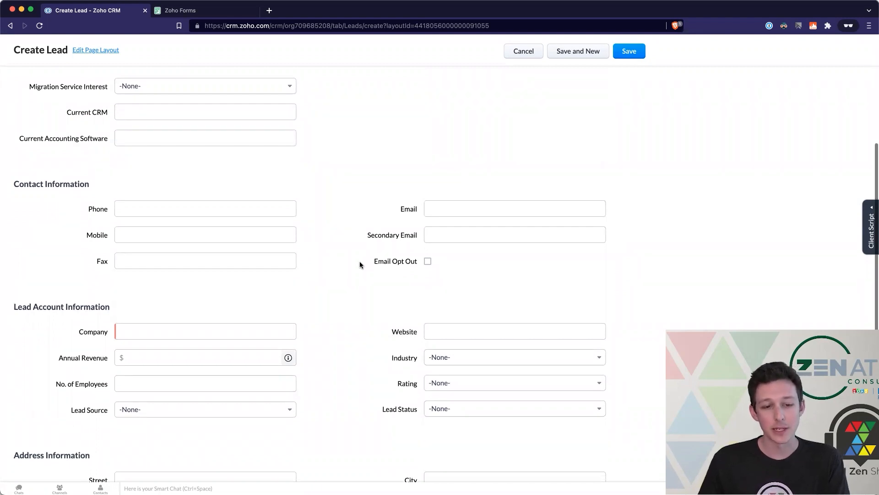
scroll(360, 265, down, 5)
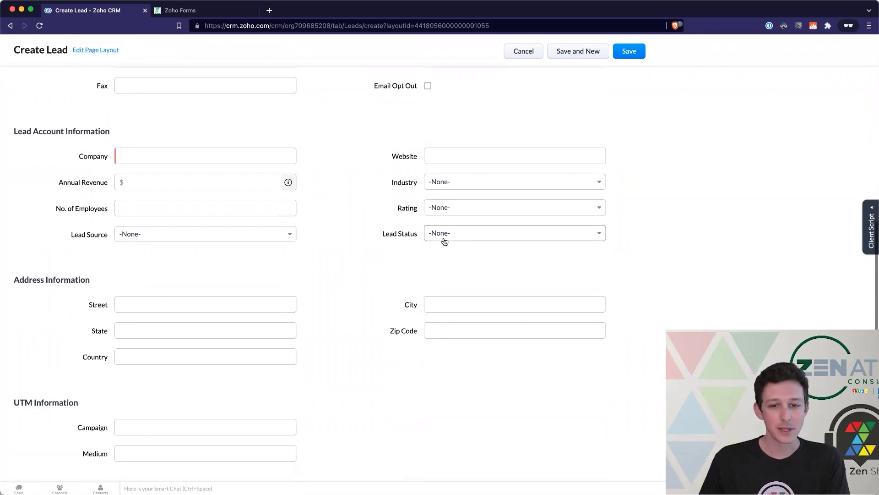
click(445, 234)
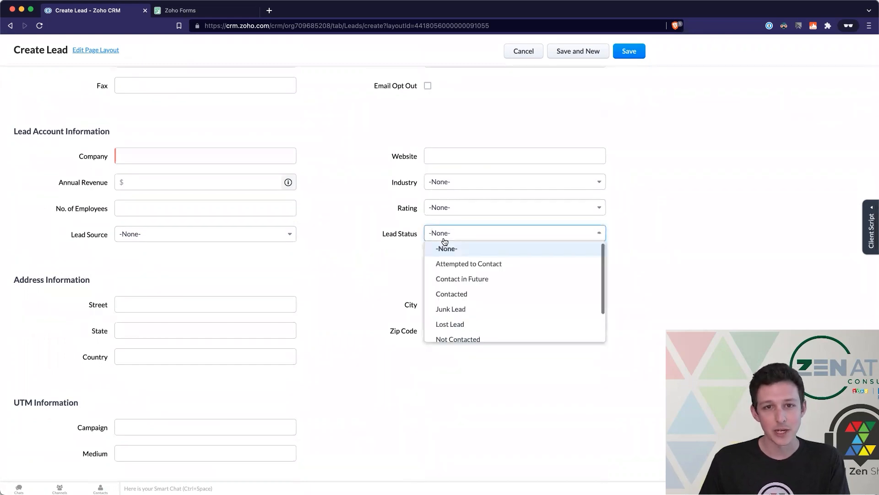
scroll(458, 281, down, 1)
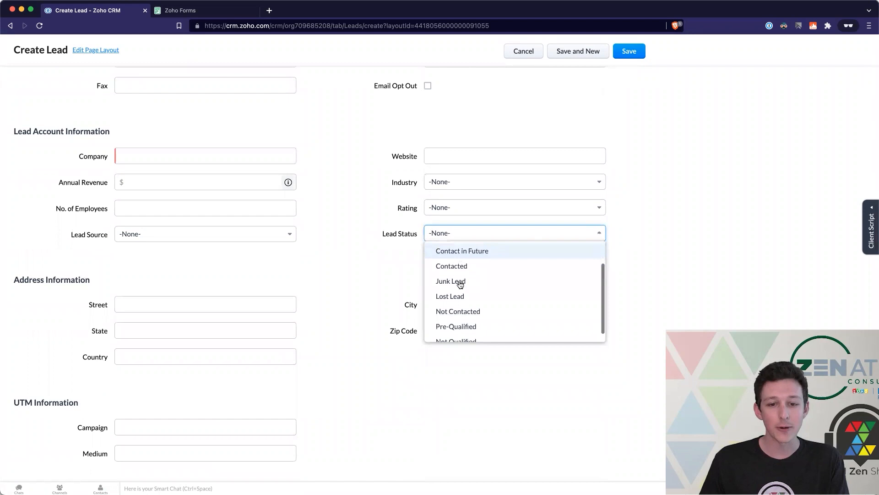
scroll(457, 285, down, 1)
scroll(471, 284, up, 3)
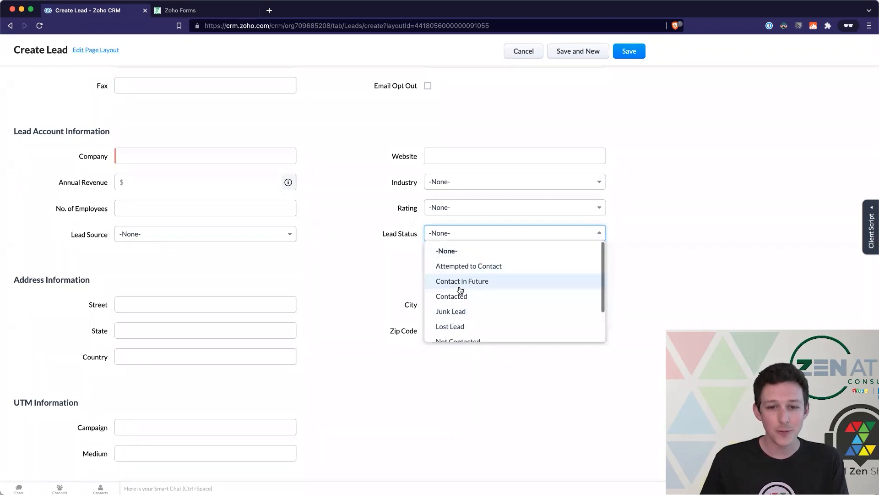
scroll(459, 289, down, 1)
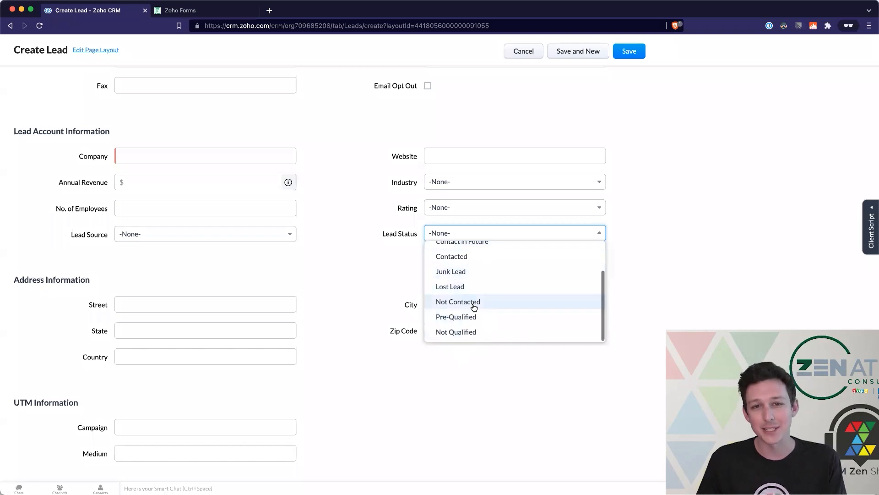
scroll(469, 281, up, 1)
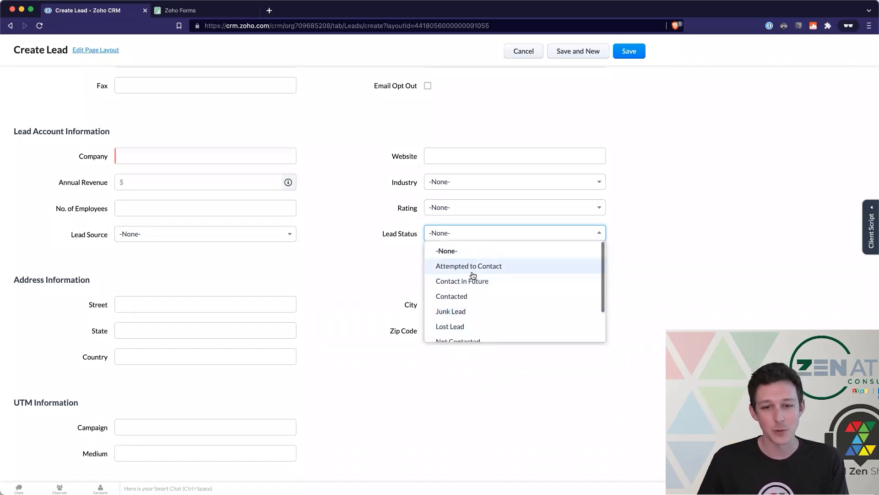
scroll(472, 275, down, 2)
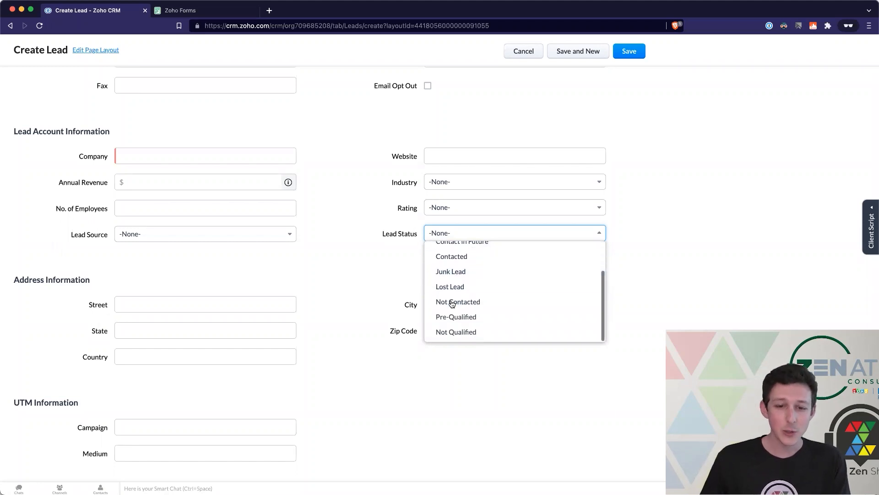
scroll(448, 305, up, 1)
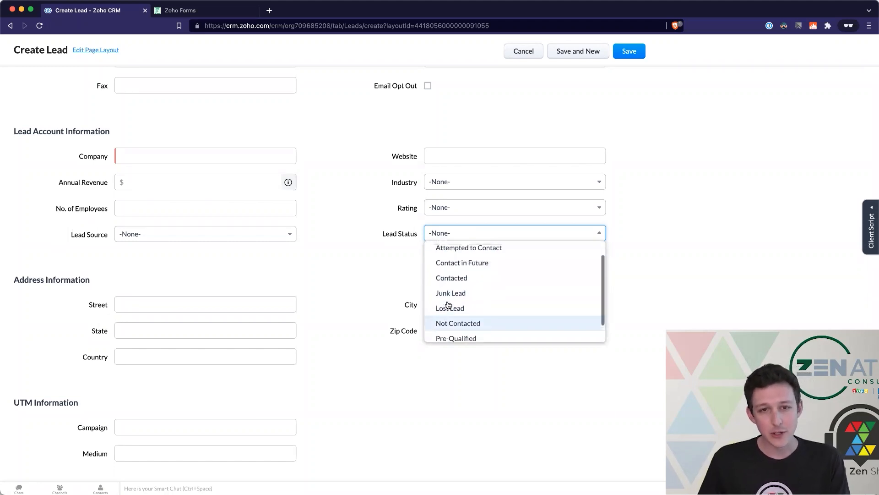
scroll(448, 305, down, 1)
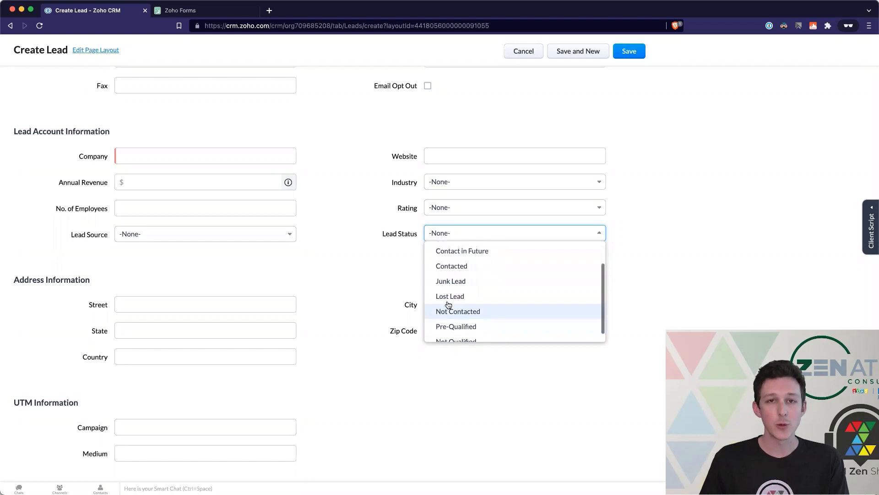
scroll(448, 305, down, 1)
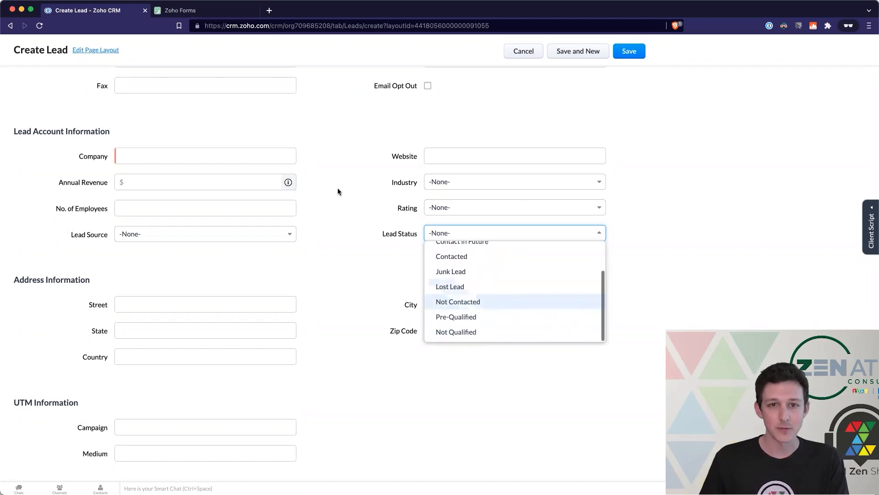
click(223, 14)
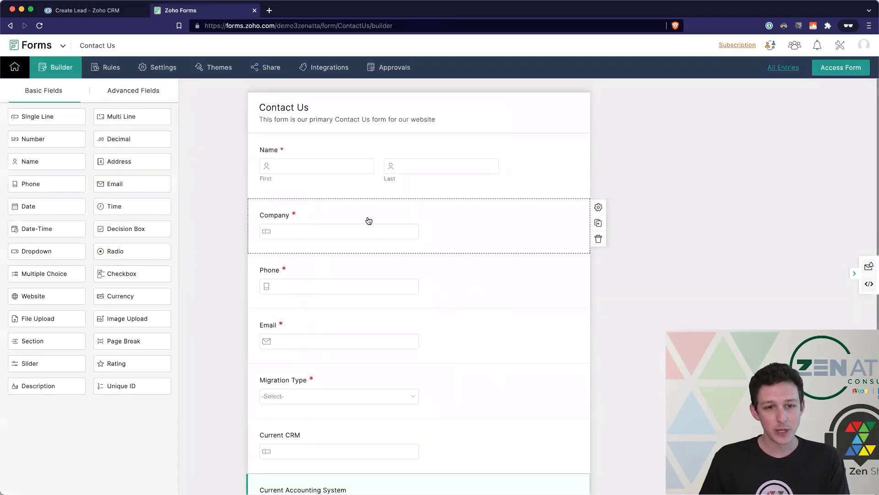
- Add a Single Line field at the bottom labelled 'Lead Status' with initial value 'Not Contacted'
scroll(369, 221, down, 2)
drag(52, 119, 303, 441)
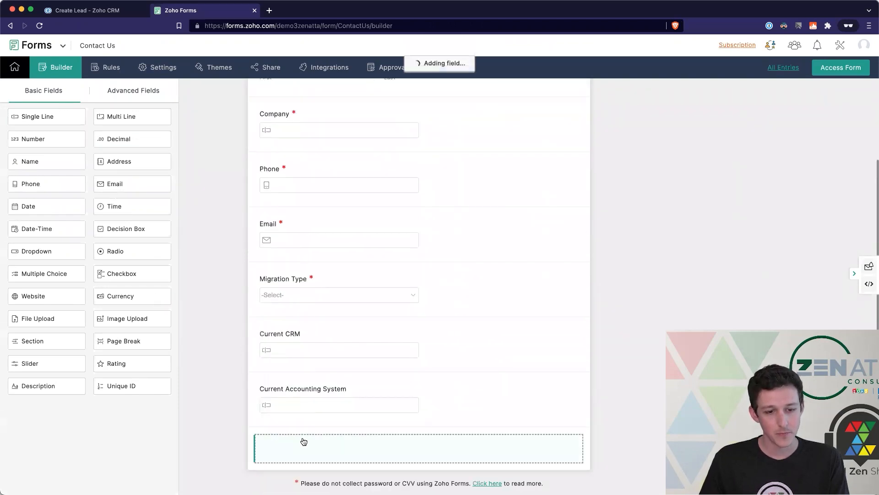
click(303, 432)
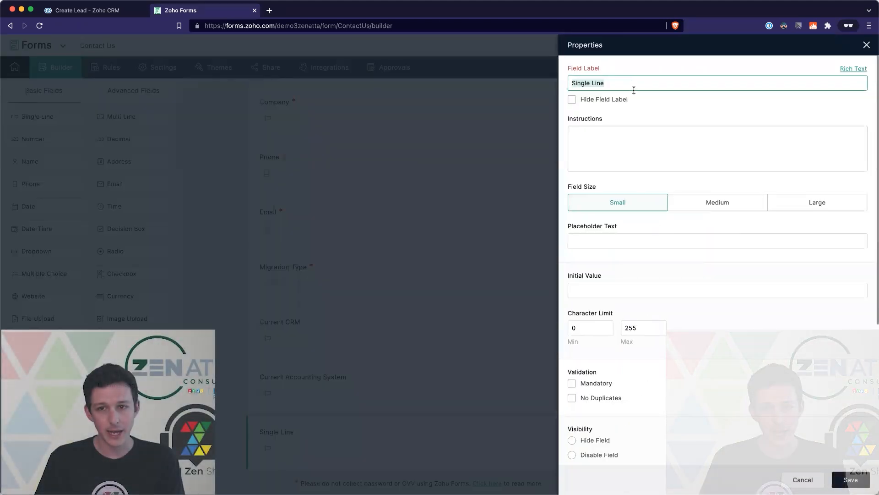
text(Lead Status)
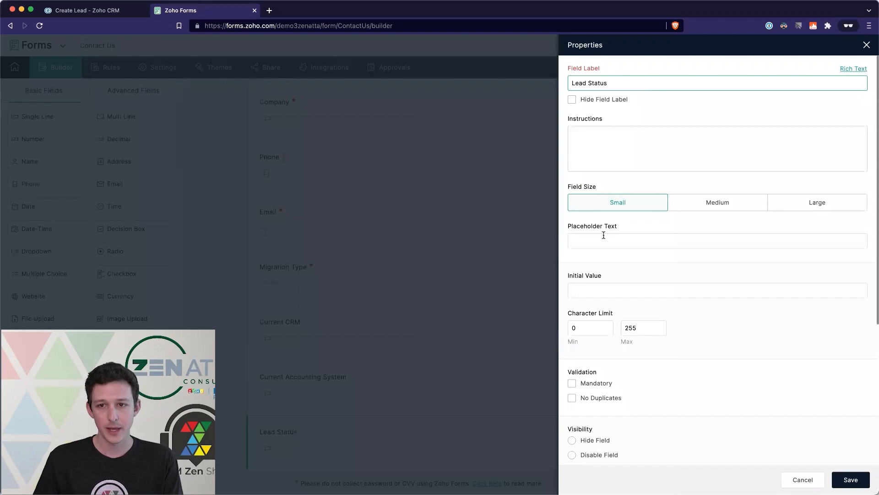
click(596, 288)
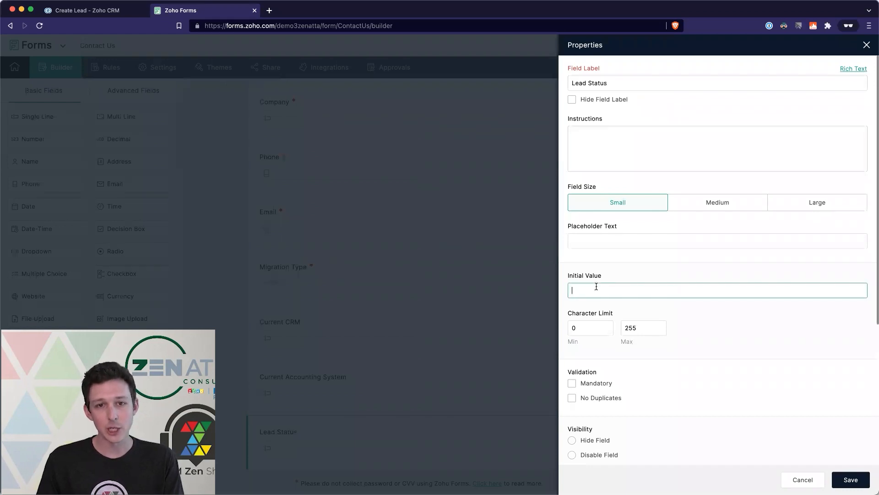
text(Not Contacted)
click(605, 260)
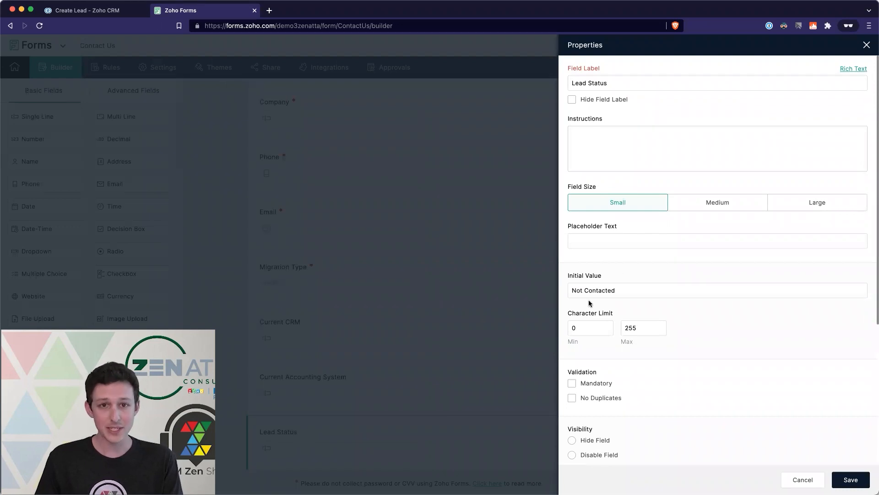
- Compare against the CRM's Lead Status options, then save the Lead Status field as hidden
click(82, 12)
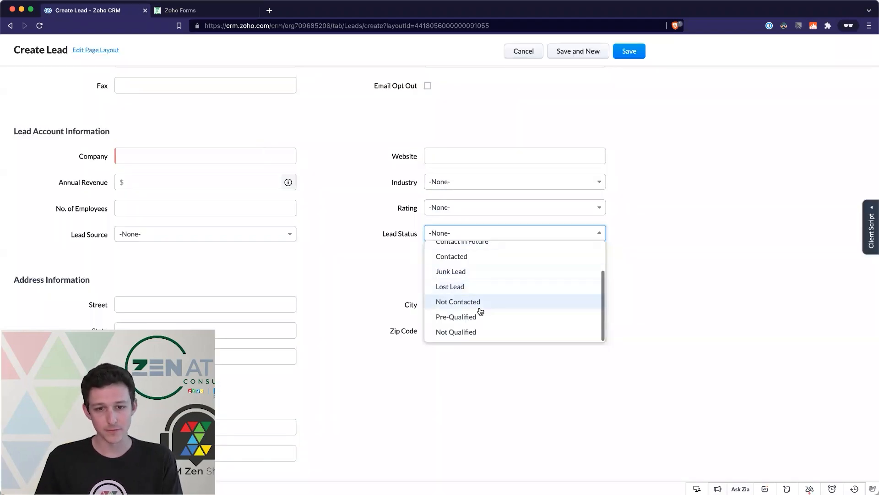
click(371, 262)
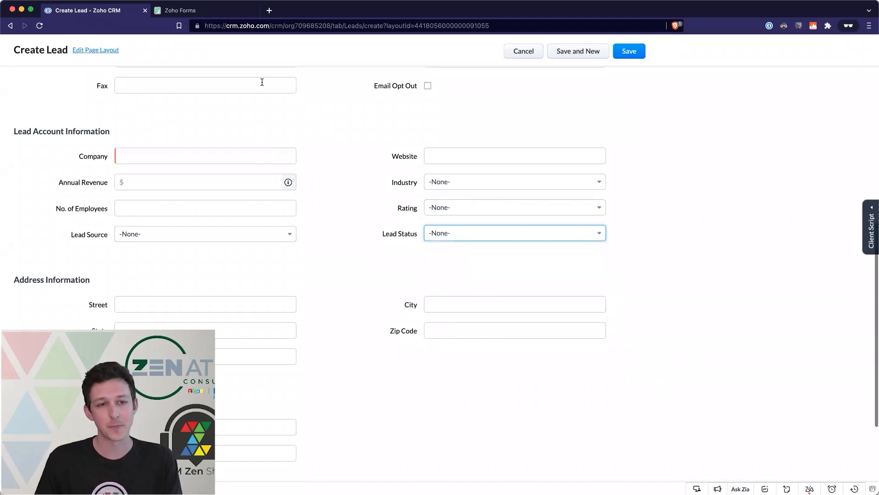
click(215, 10)
scroll(730, 358, down, 5)
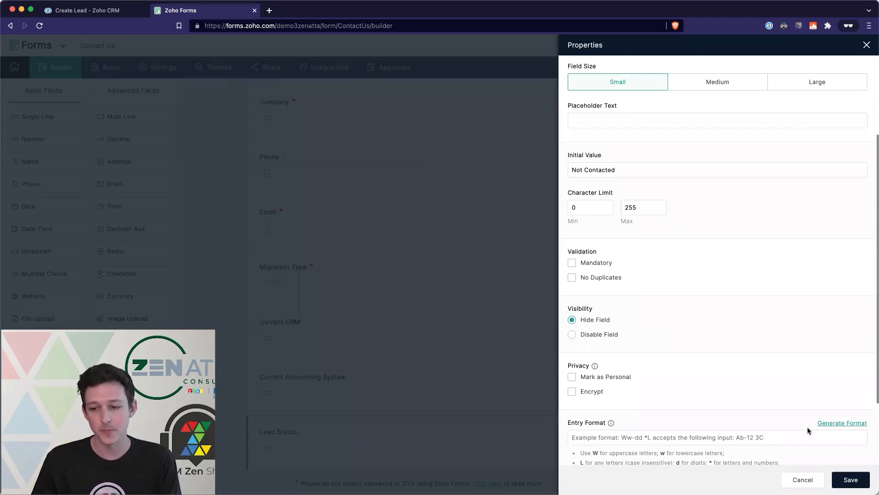
click(850, 479)
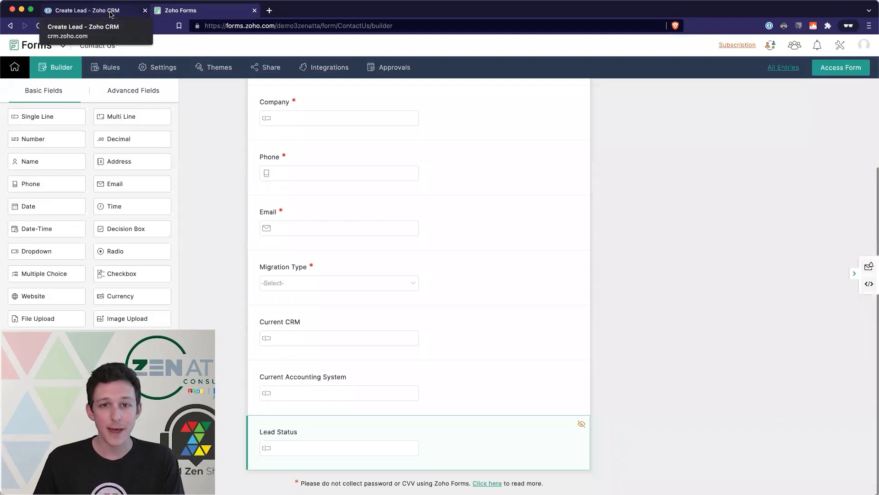
- Browse the Create Lead page's Lead Source choices, from Advertisement to Web Download, leaving it at -None-
click(110, 15)
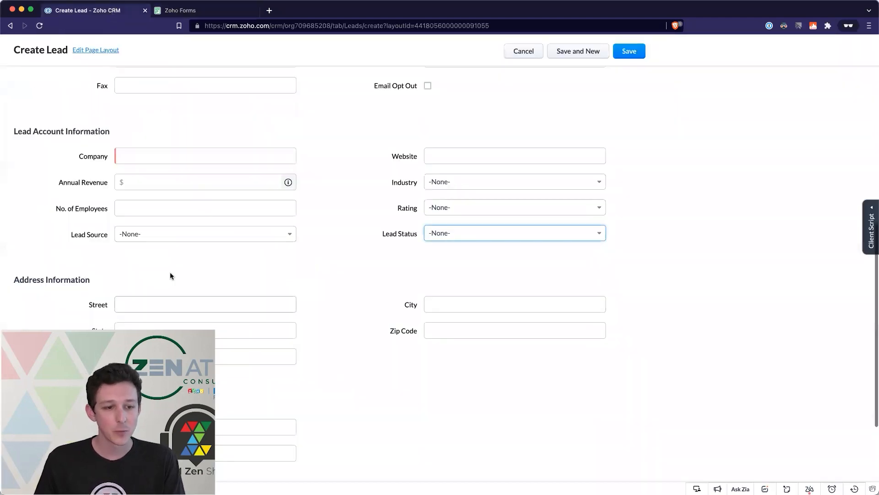
click(171, 239)
scroll(178, 287, down, 5)
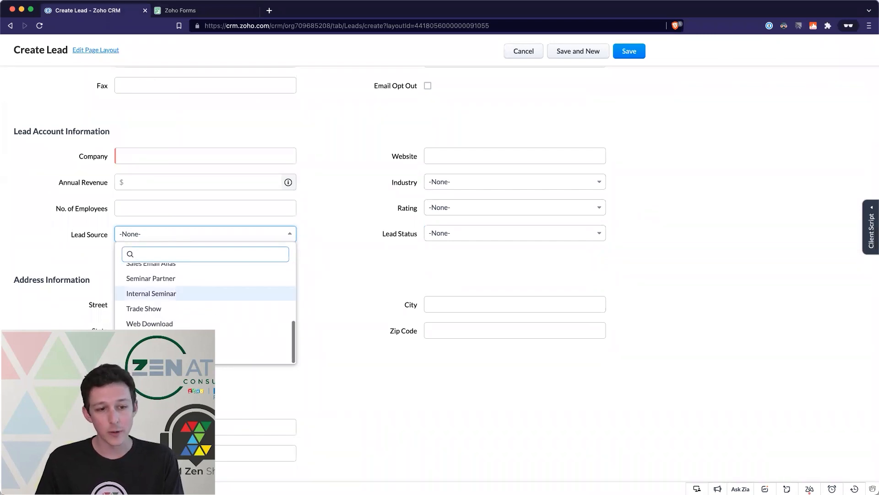
scroll(205, 311, up, 2)
scroll(206, 302, up, 8)
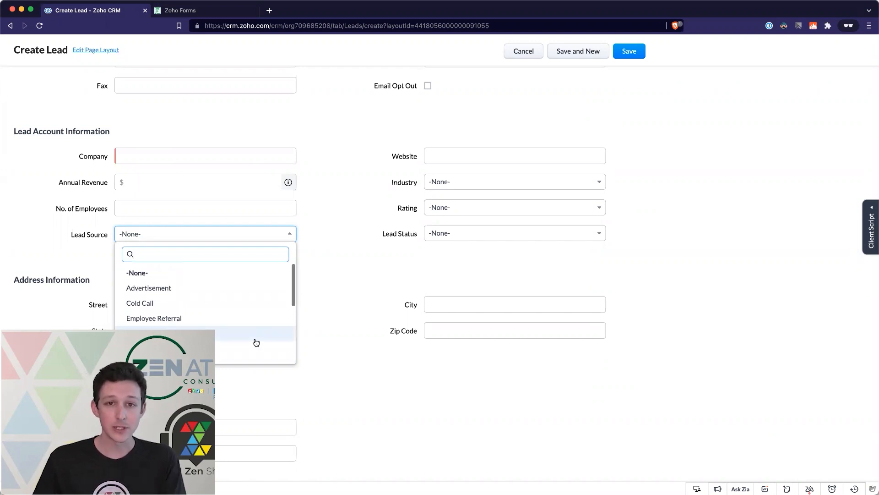
scroll(256, 342, down, 10)
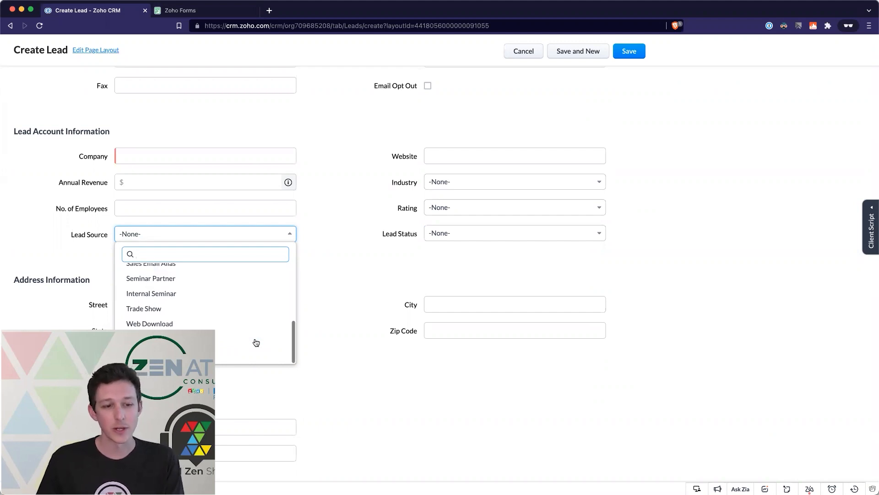
scroll(256, 343, up, 1)
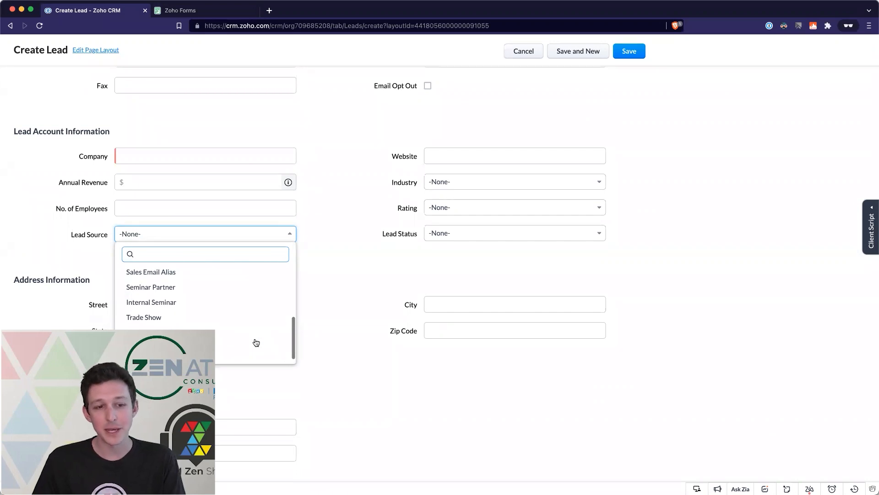
scroll(256, 342, up, 5)
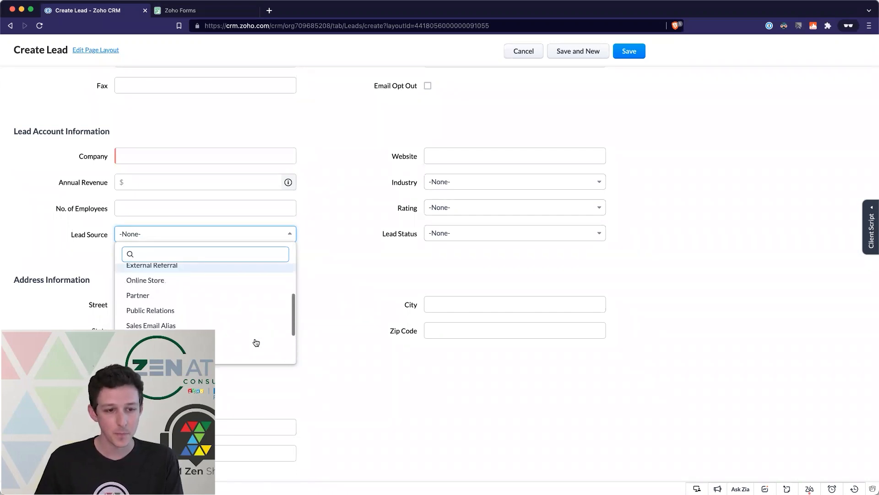
scroll(256, 343, up, 2)
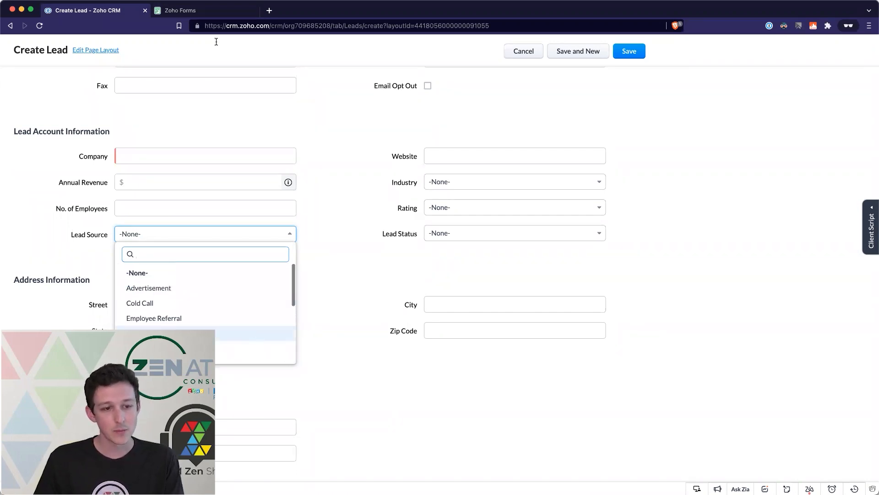
click(212, 11)
- Add a hidden Single Line field 'Lead Source' with initial value 'Contact Us Form' and save it
drag(57, 117, 365, 453)
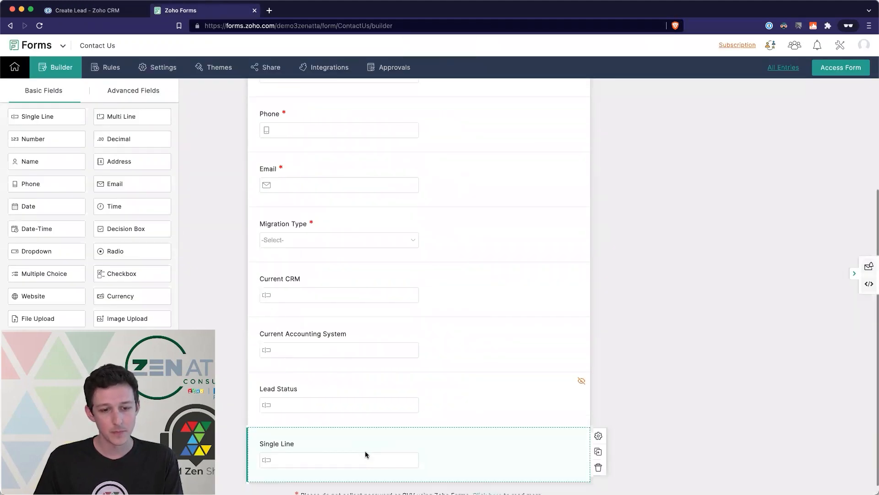
click(365, 453)
triple_click(611, 85)
text(Lead Source)
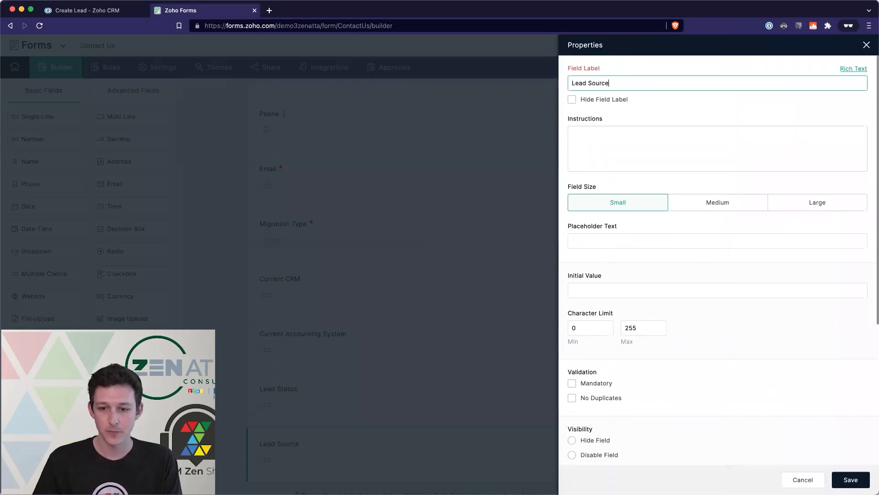
click(607, 291)
text(Contac)
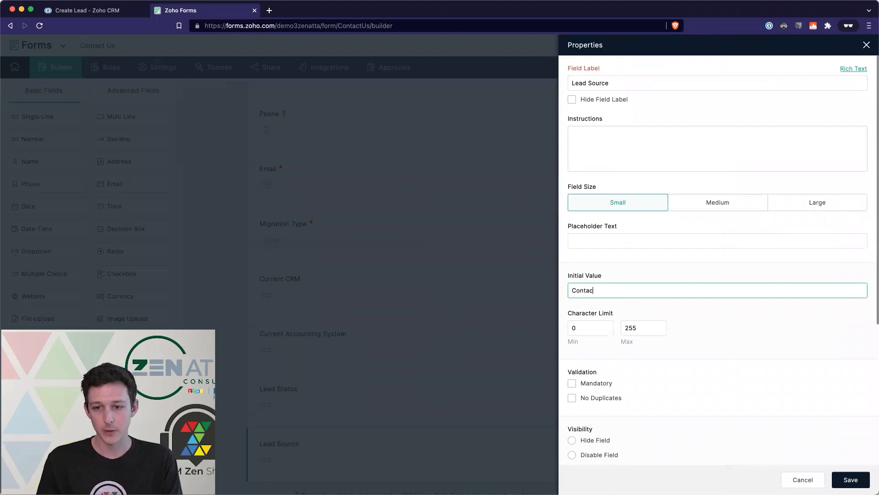
text(t Us Form)
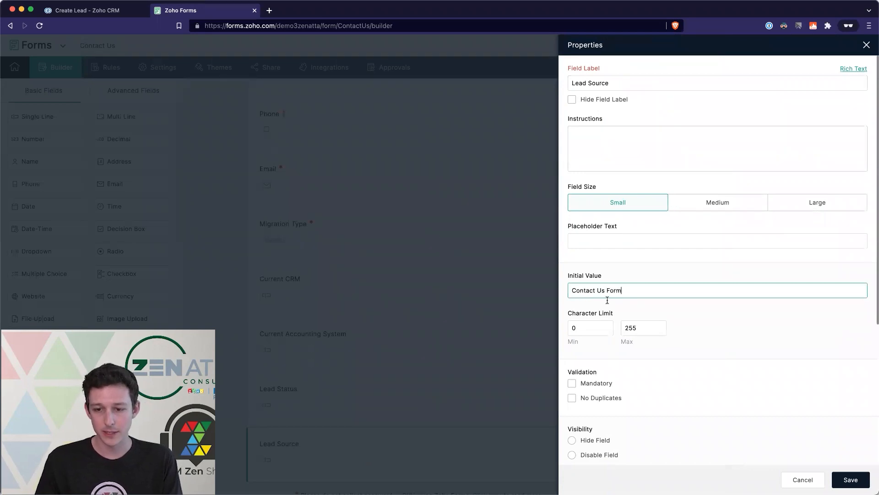
scroll(618, 403, down, 1)
scroll(608, 371, down, 1)
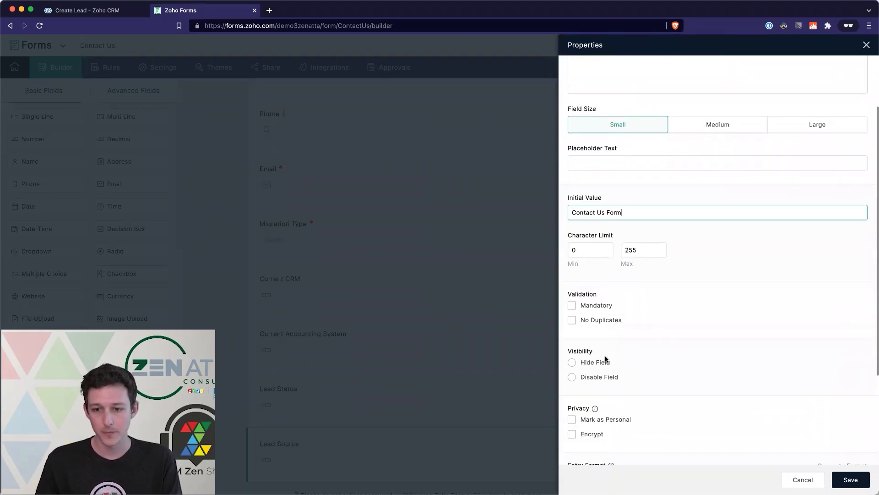
click(572, 363)
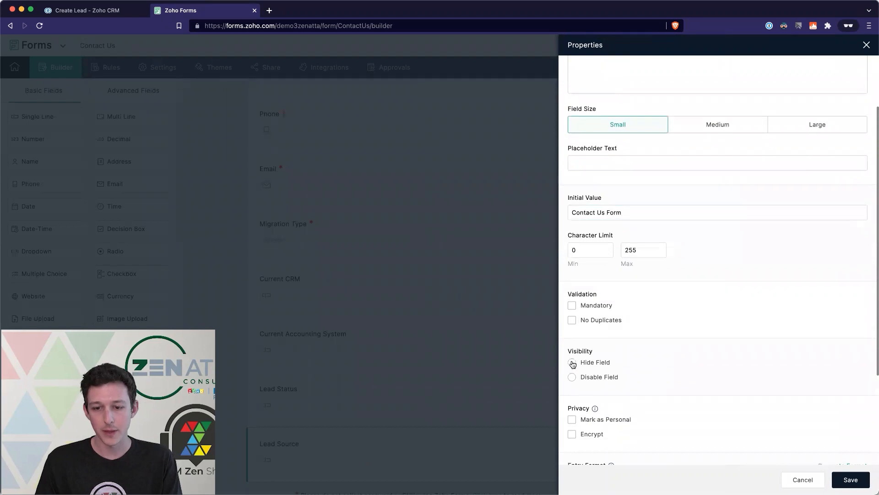
click(846, 480)
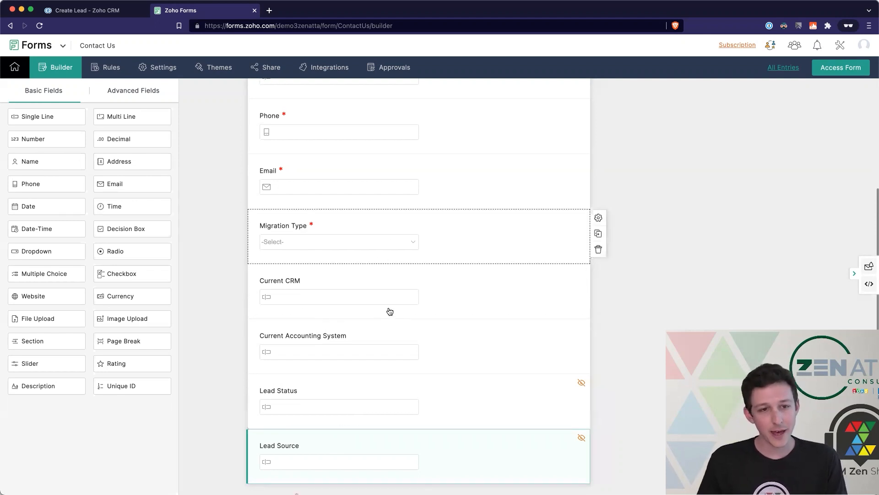
scroll(388, 284, up, 5)
scroll(387, 257, down, 2)
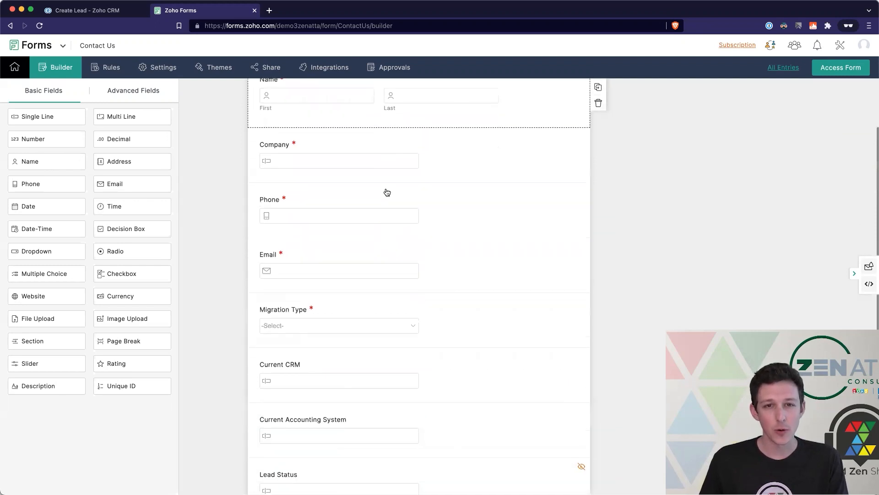
scroll(380, 215, down, 2)
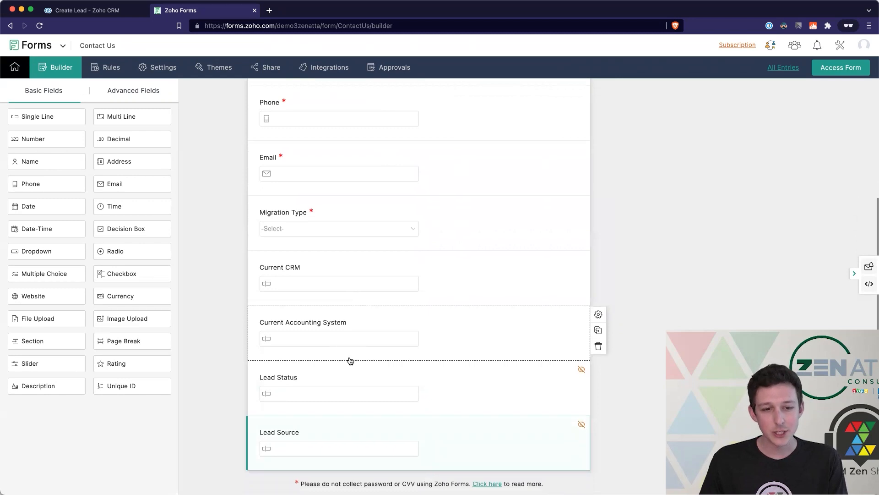
scroll(349, 359, up, 1)
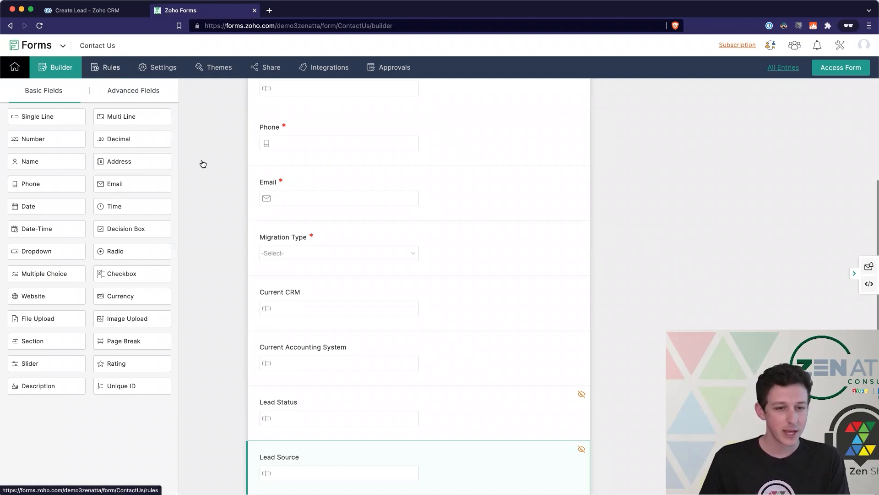
scroll(281, 233, down, 1)
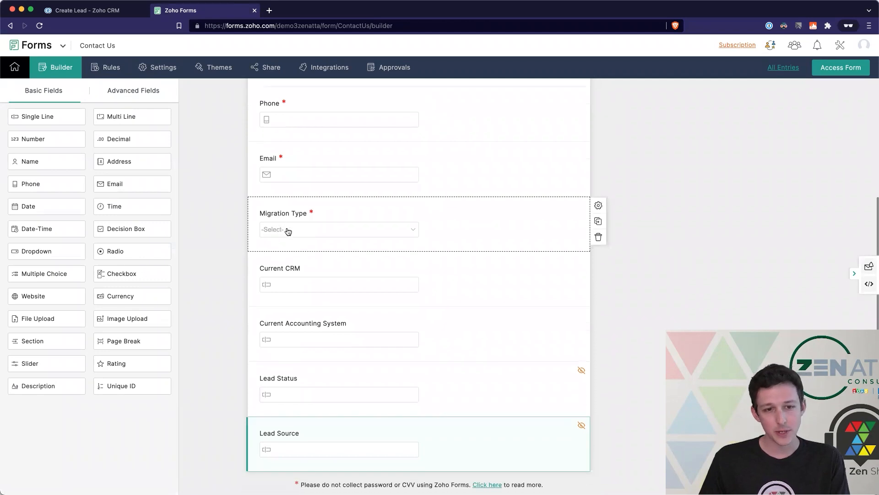
- Review the Migration Type choices CRM Migration and Accounting Migration, then open the Field Rules page
click(281, 233)
click(638, 92)
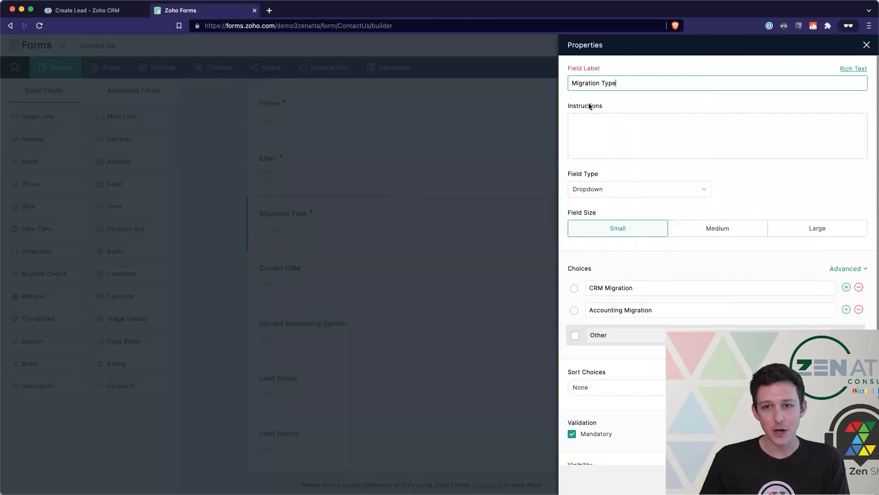
drag(654, 290, 589, 289)
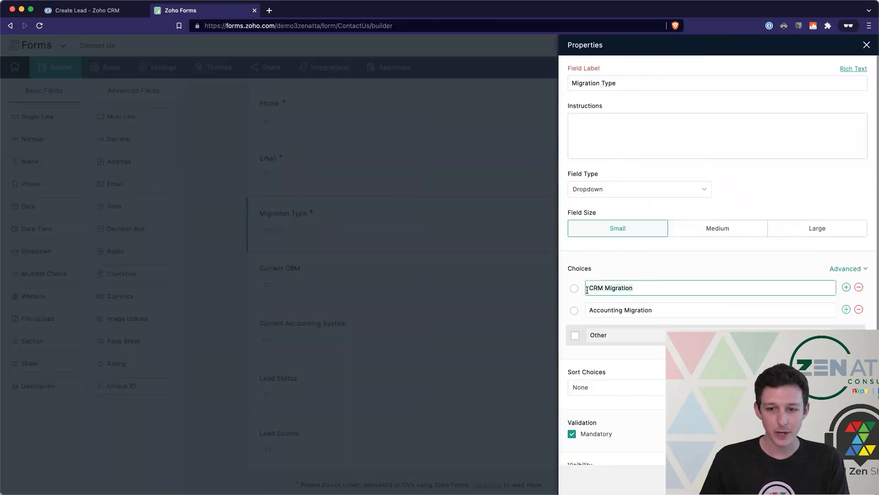
drag(670, 314, 593, 315)
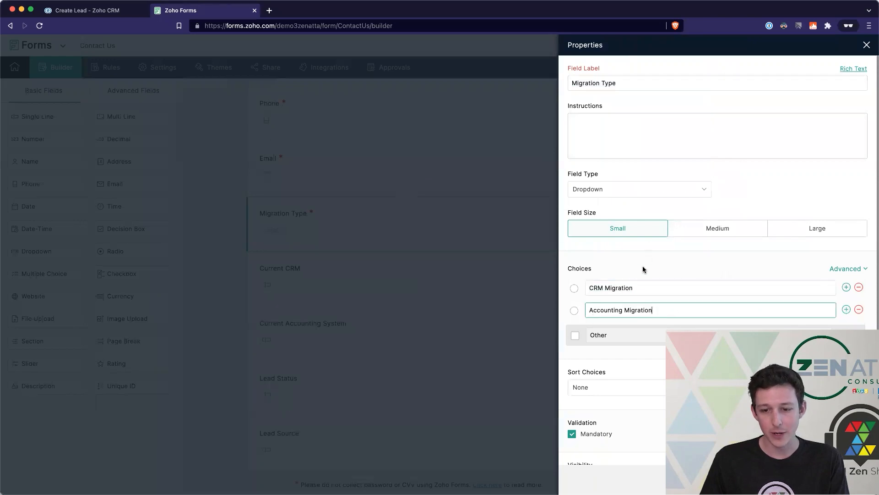
scroll(642, 269, down, 2)
click(867, 44)
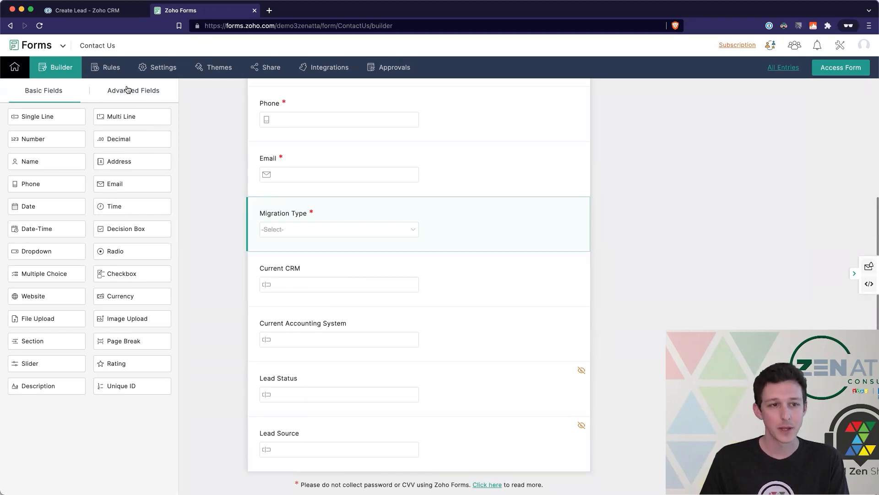
click(112, 76)
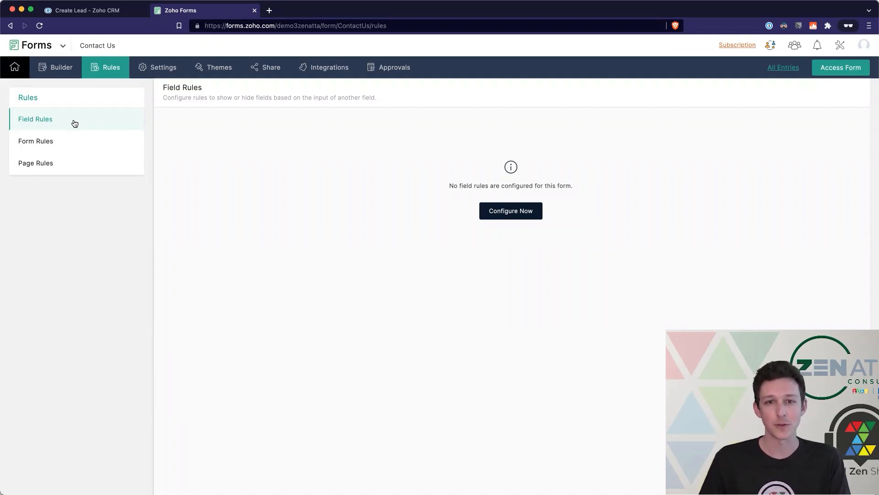
click(67, 141)
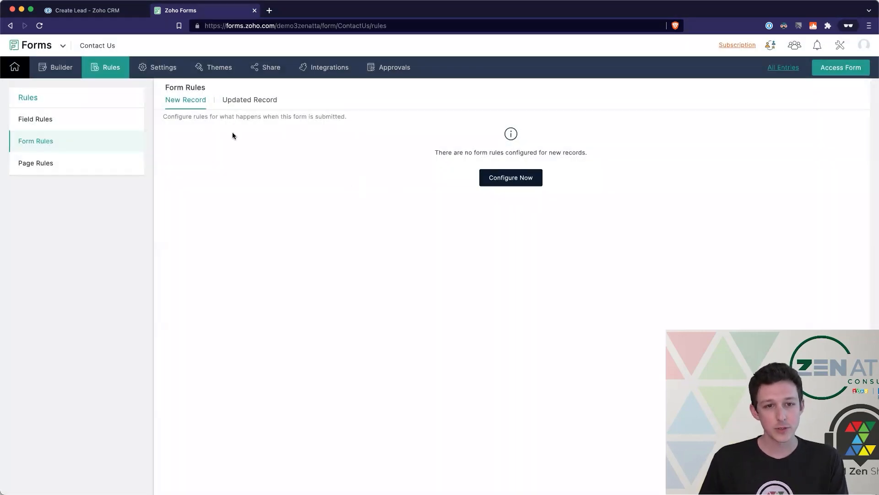
drag(347, 116, 177, 117)
click(163, 115)
drag(163, 116, 349, 123)
click(347, 121)
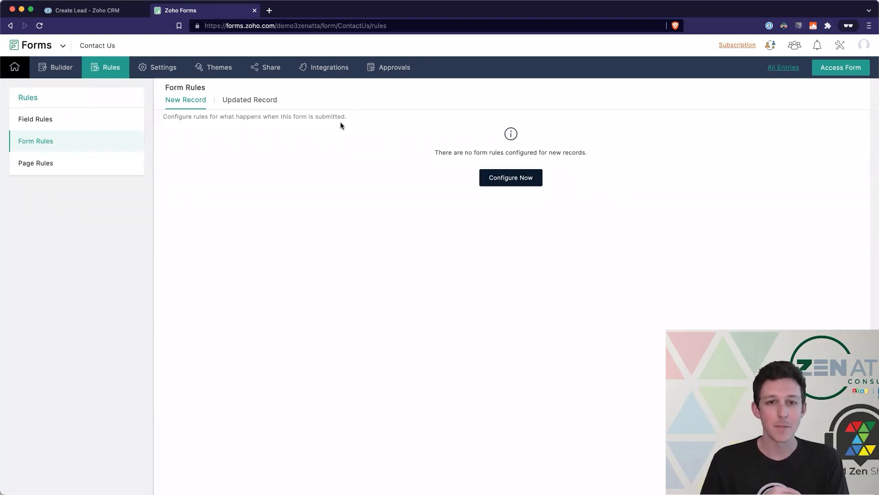
click(80, 169)
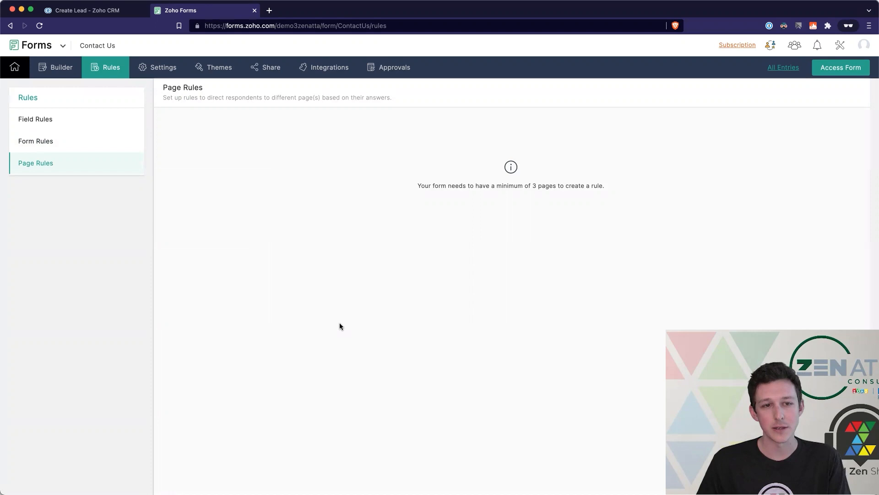
click(61, 125)
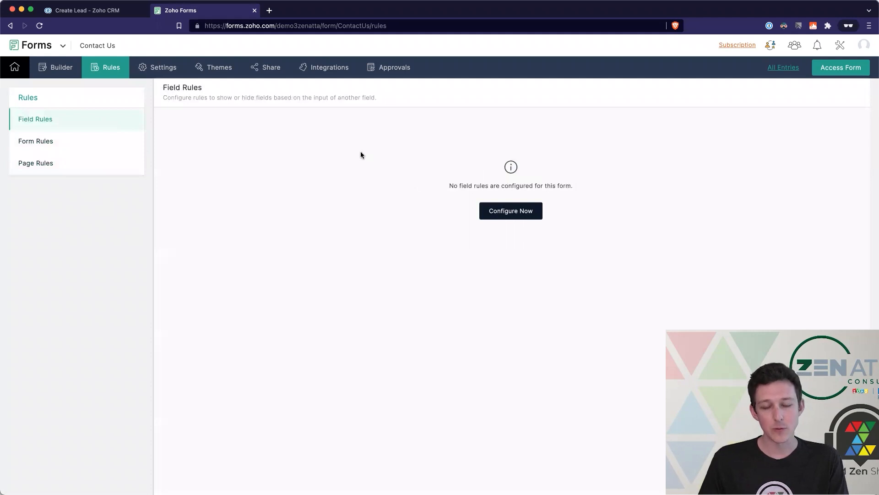
- Create a field rule named 'Migration Type' matching any condition where Migration Type is CRM Migration
click(526, 214)
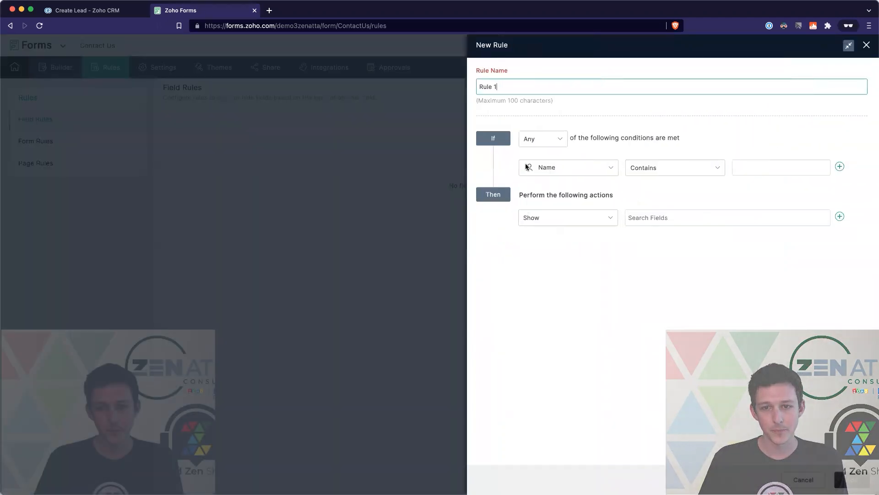
triple_click(516, 87)
text(Migration Type)
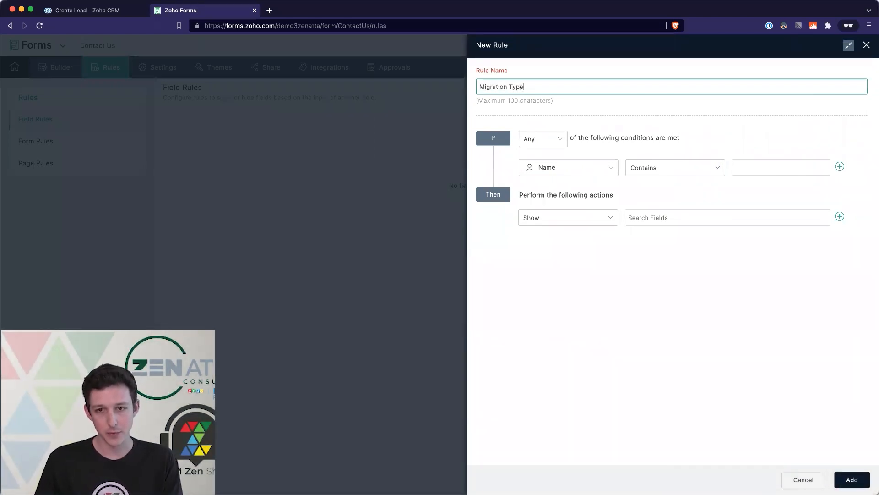
click(589, 168)
click(596, 138)
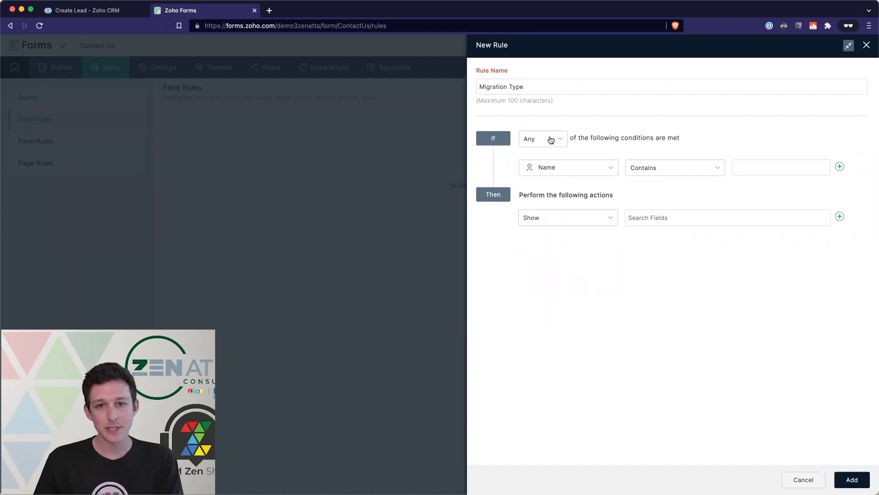
click(553, 139)
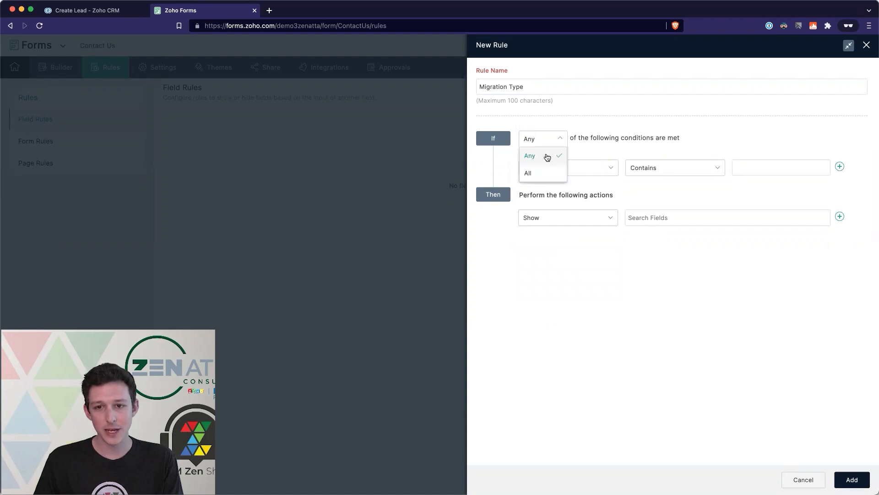
click(600, 138)
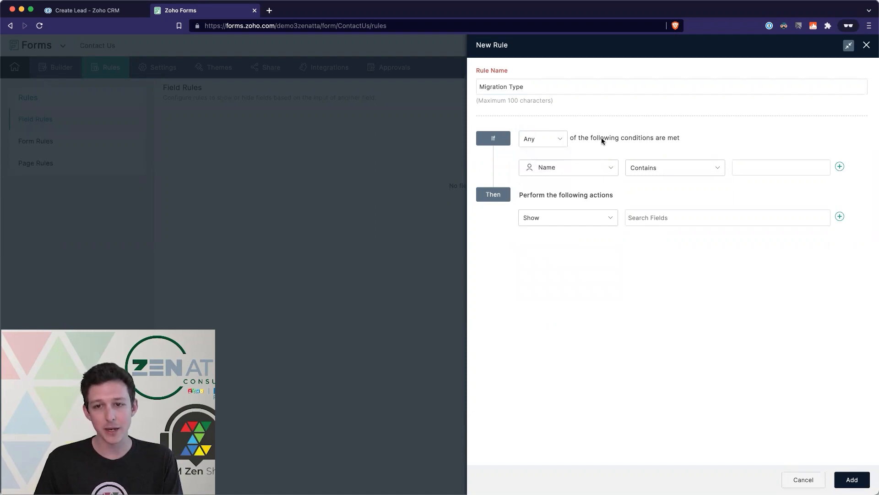
click(587, 170)
click(564, 261)
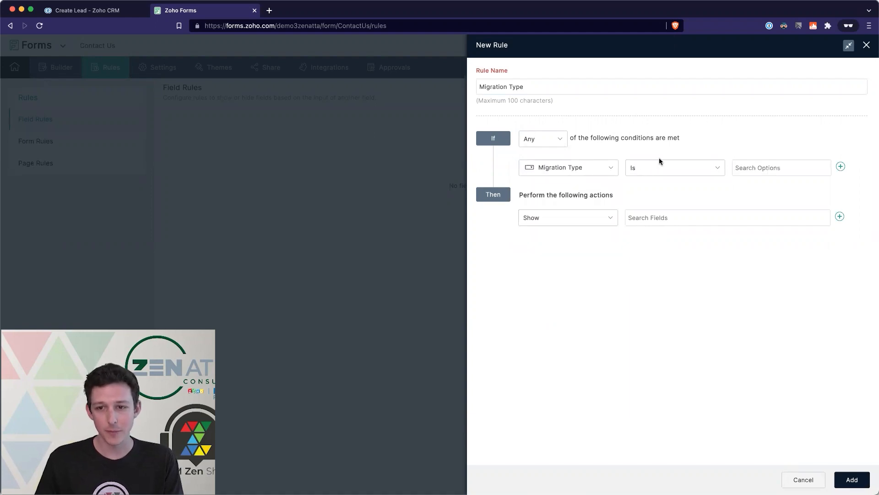
click(737, 168)
click(756, 182)
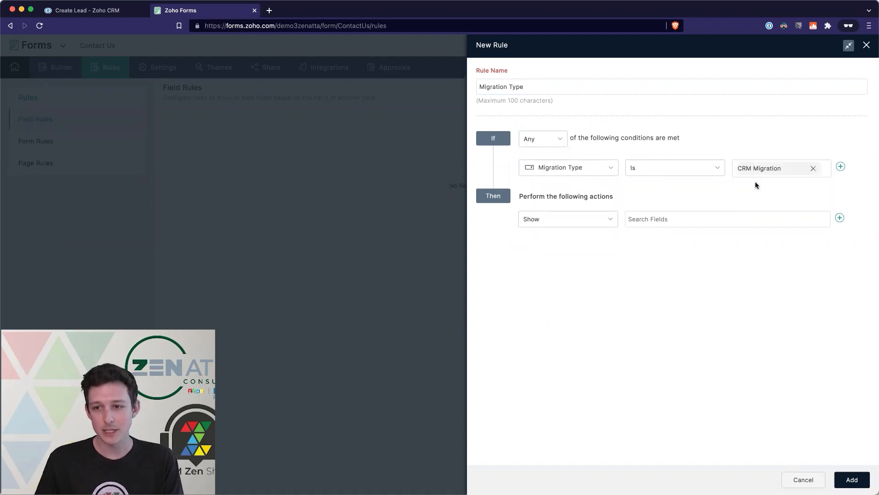
- Set the rule's action to show the Current CRM field, drop the extra action row, and save
click(596, 220)
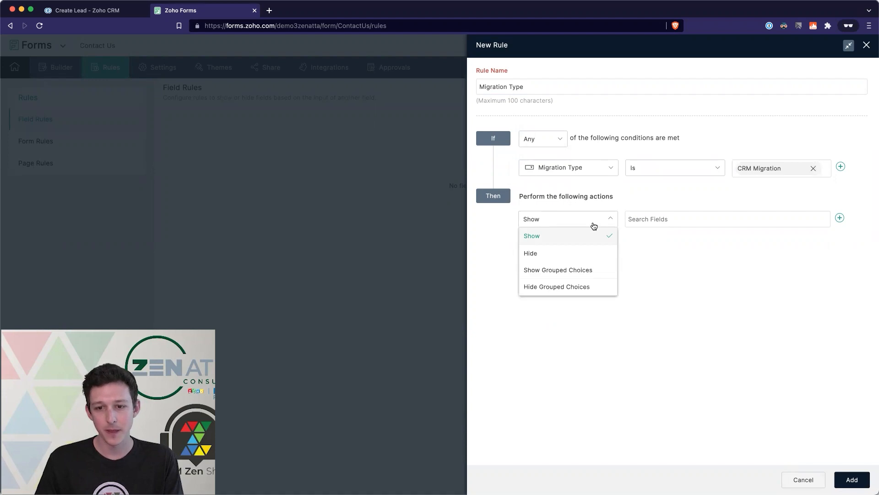
click(664, 213)
scroll(657, 263, down, 2)
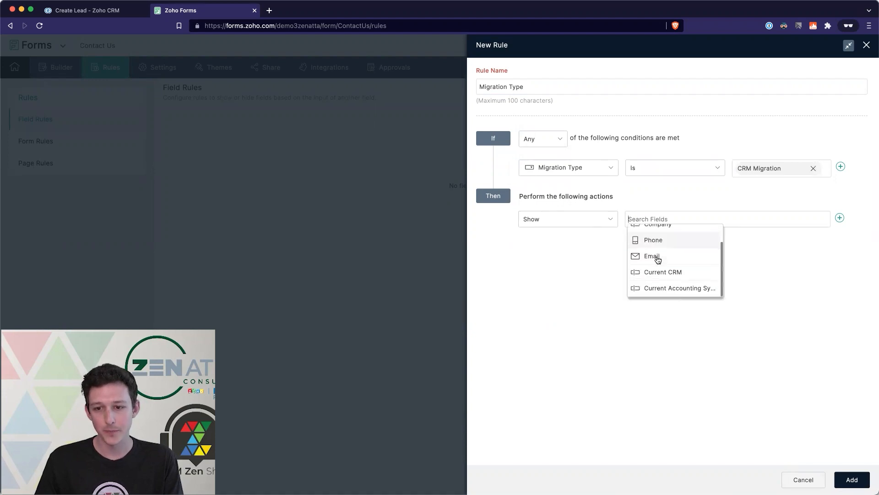
click(658, 271)
click(840, 218)
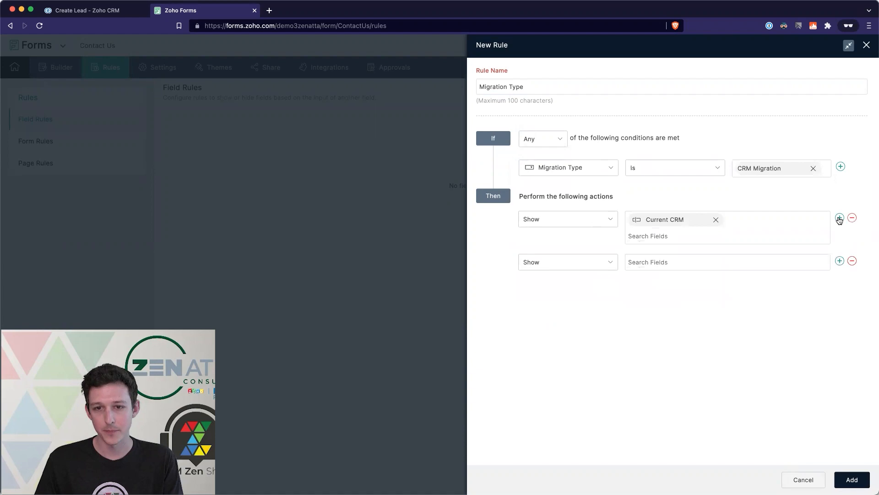
click(851, 261)
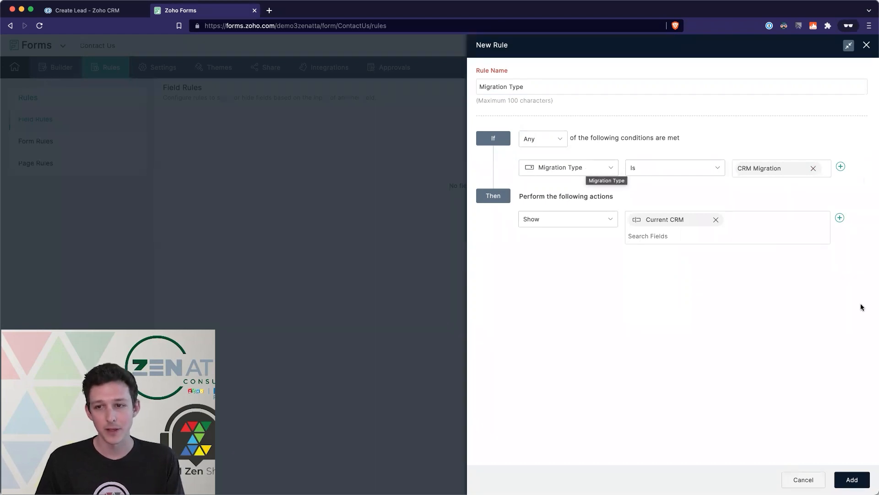
click(850, 480)
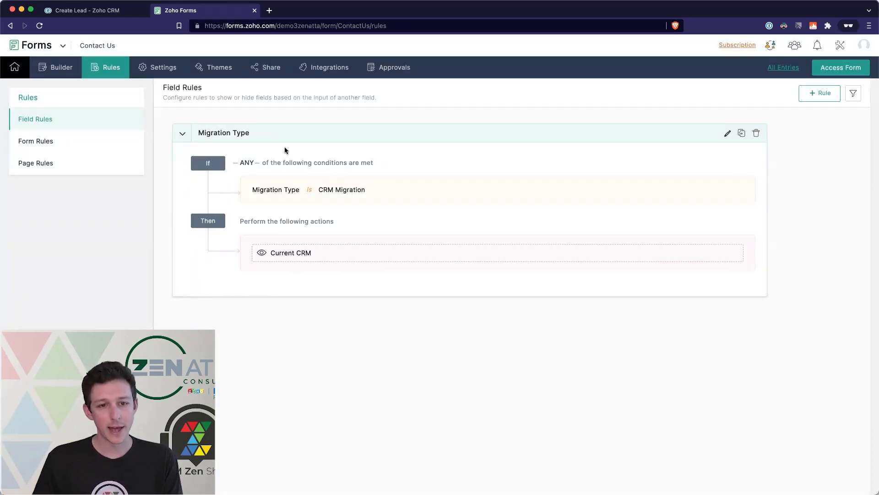
- Create a field rule named 'Migration Type - Accounting' triggered when Migration Type is Accounting Migration
click(811, 97)
key(super+a)
text(Migration Type - Accounting)
click(563, 167)
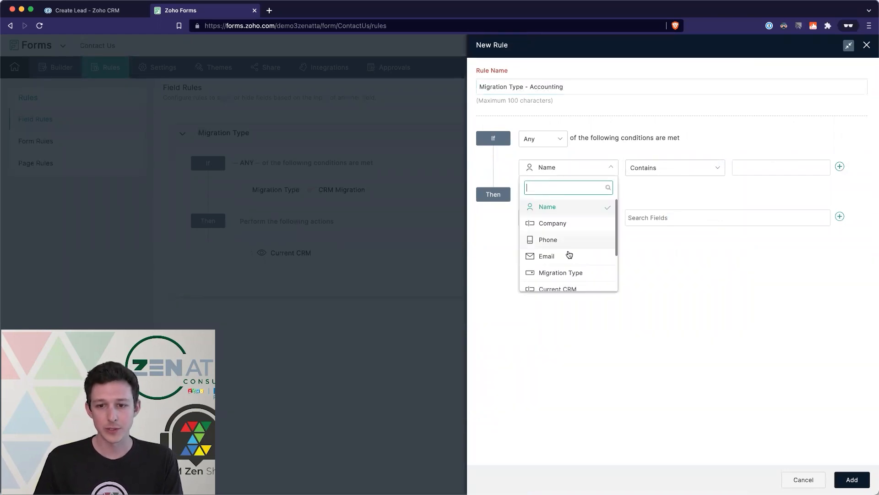
click(567, 273)
click(745, 168)
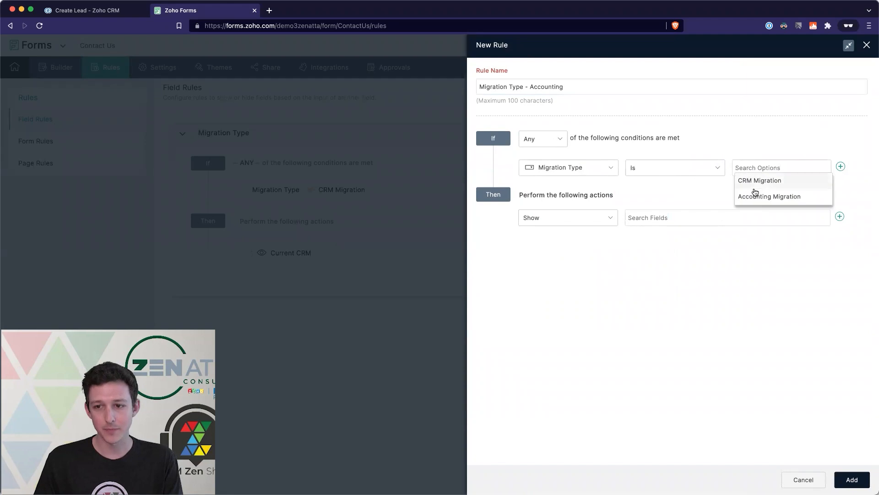
click(742, 196)
- Set it to show Current Accounting System, save it, and review the first Migration Type rule
click(608, 221)
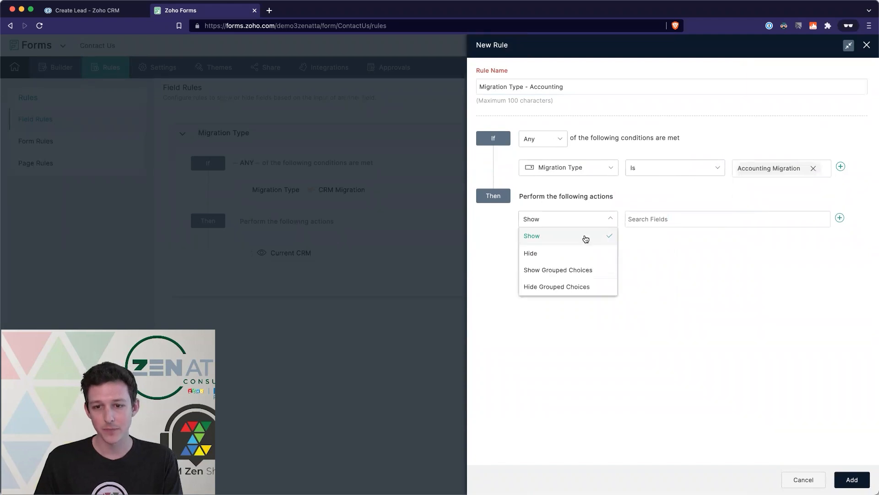
click(665, 219)
scroll(667, 259, down, 1)
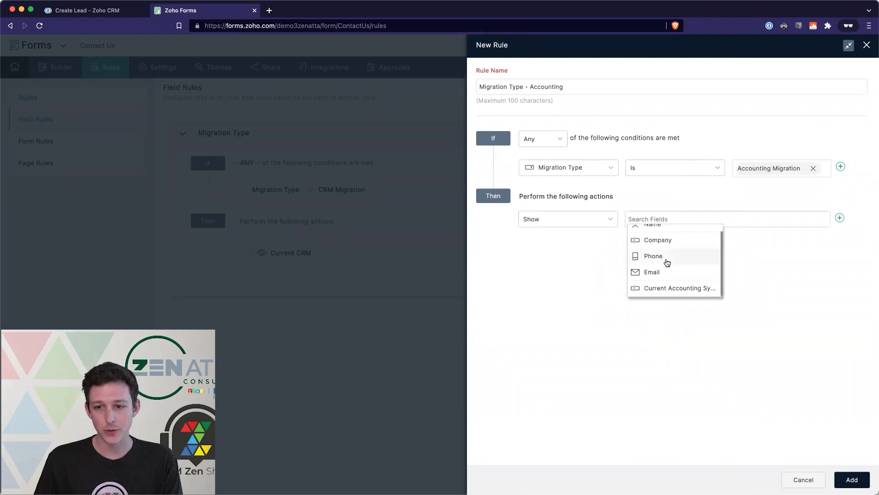
click(664, 286)
click(849, 479)
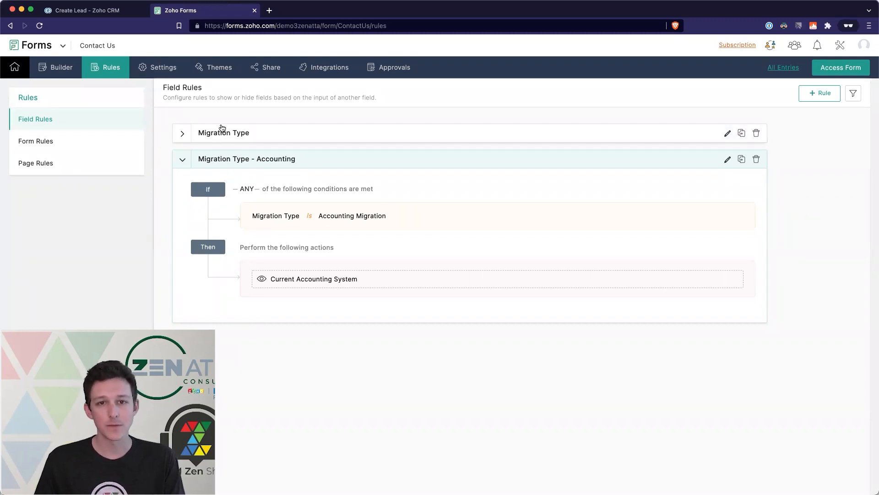
click(192, 139)
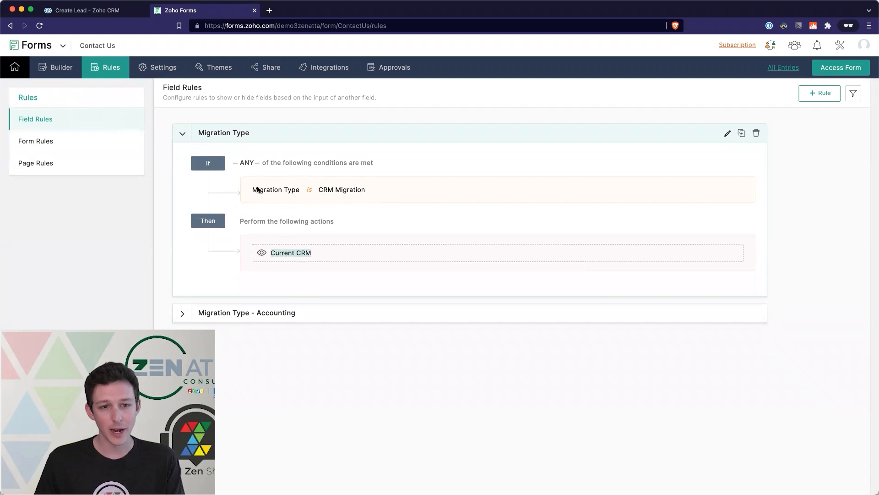
click(64, 67)
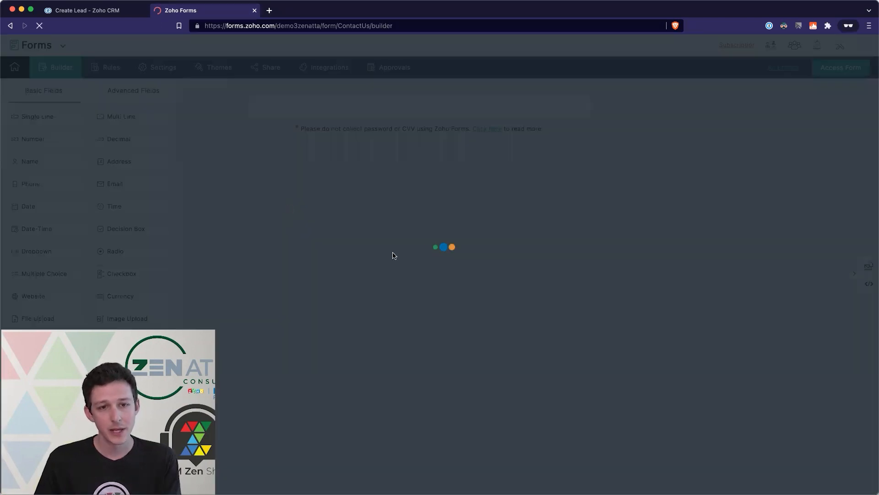
- Mark the Current CRM and Current Accounting System fields as mandatory, saving each one
scroll(416, 378, down, 4)
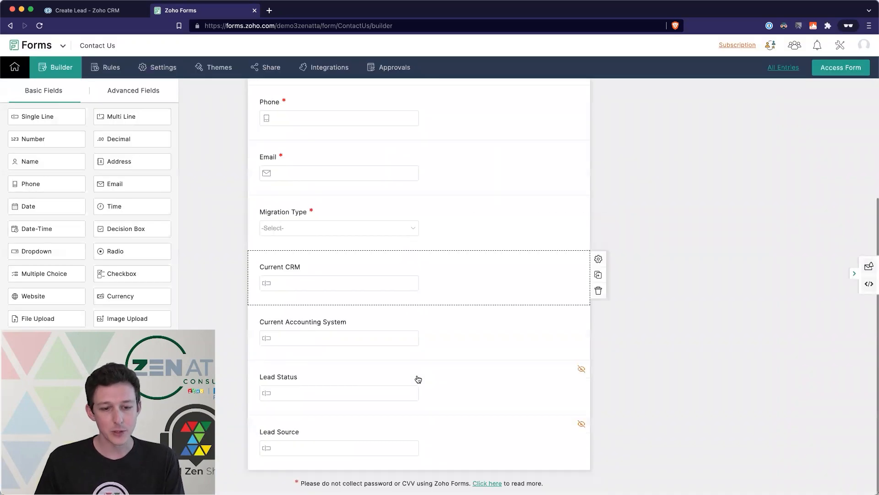
click(442, 286)
click(573, 384)
click(847, 479)
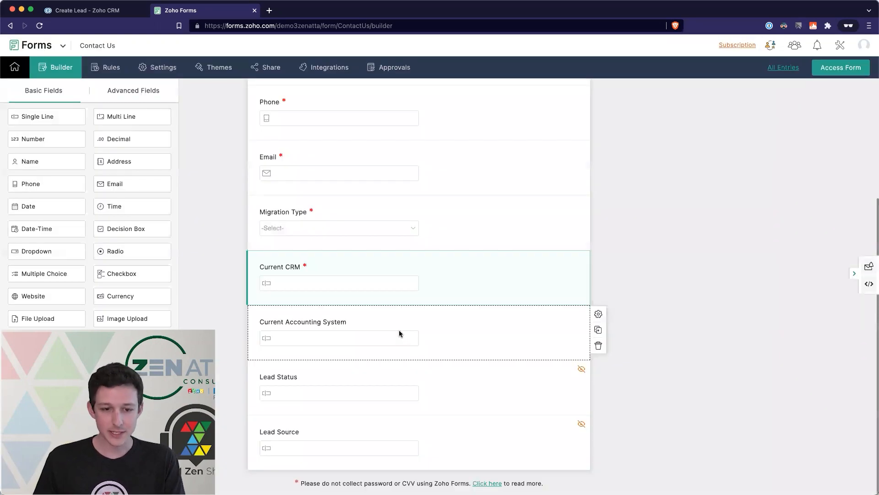
click(399, 333)
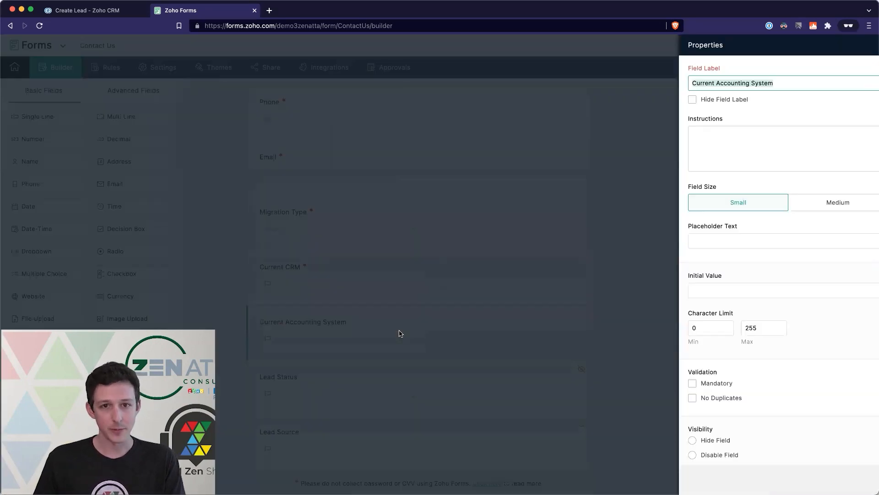
click(572, 383)
click(840, 479)
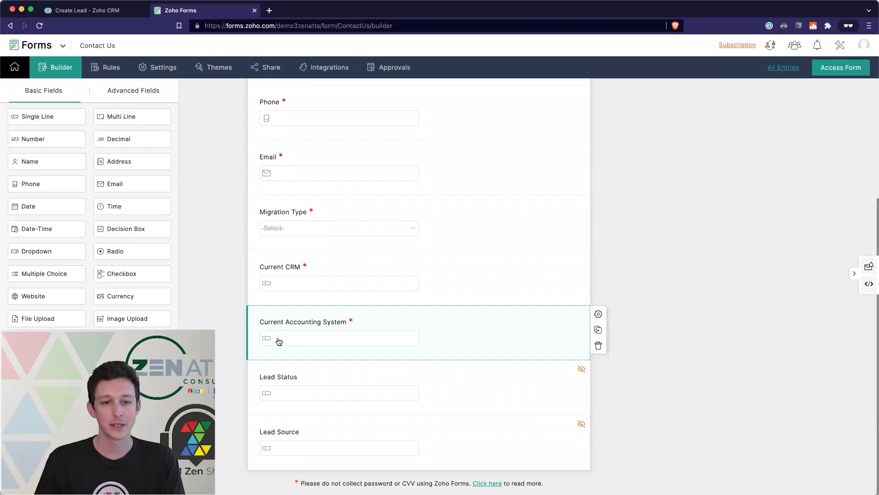
click(100, 69)
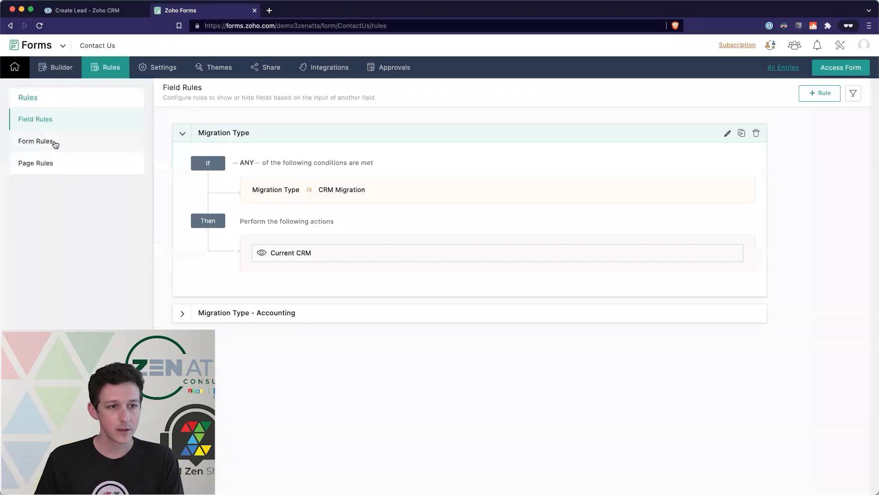
- Start a new form rule under Form Rules and name it 'Migration Type - CRM'
click(53, 141)
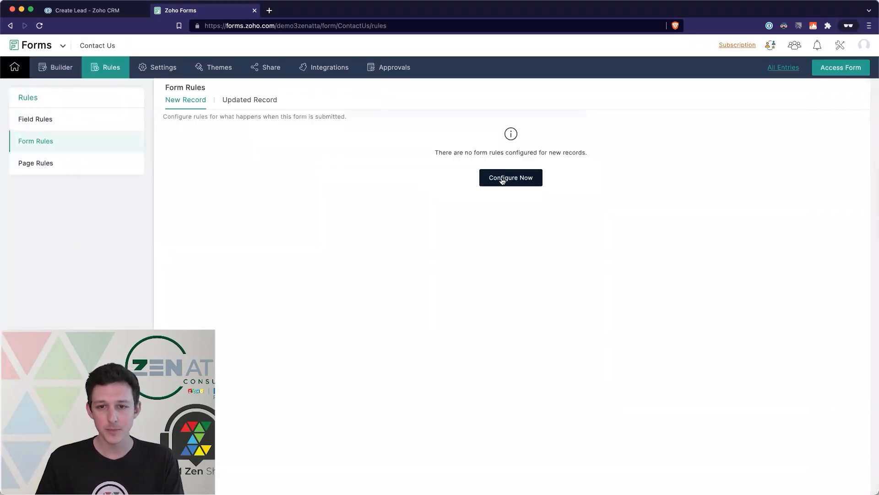
click(503, 181)
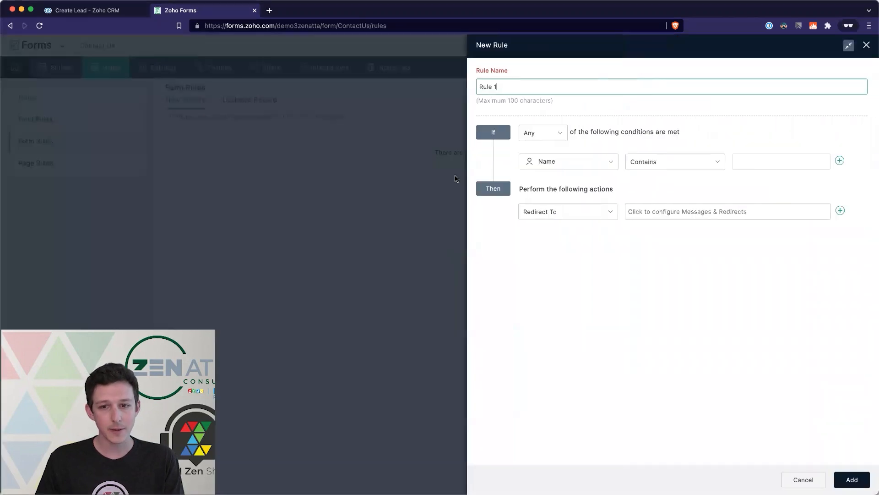
click(594, 163)
click(569, 89)
key(super+a)
text(Migration Type - CRM)
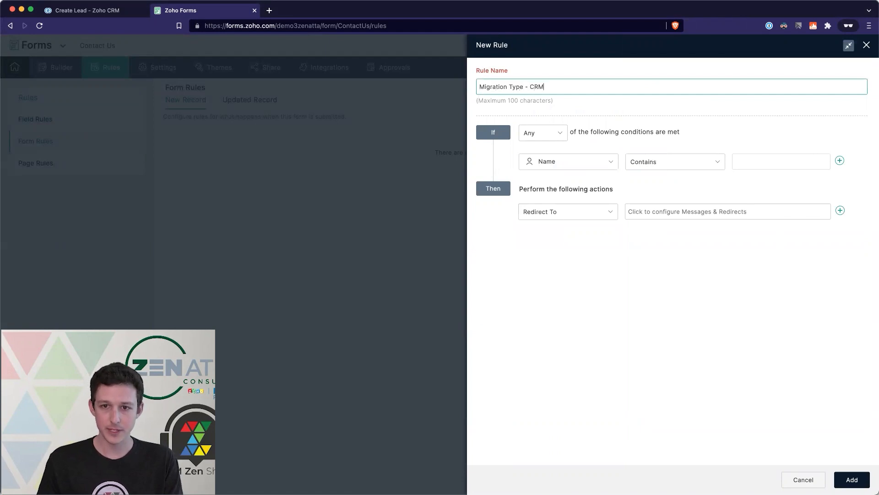
- Set its condition to Migration Type is CRM Migration and bring up the Messages & Redirects settings
click(593, 170)
scroll(572, 254, down, 1)
click(575, 253)
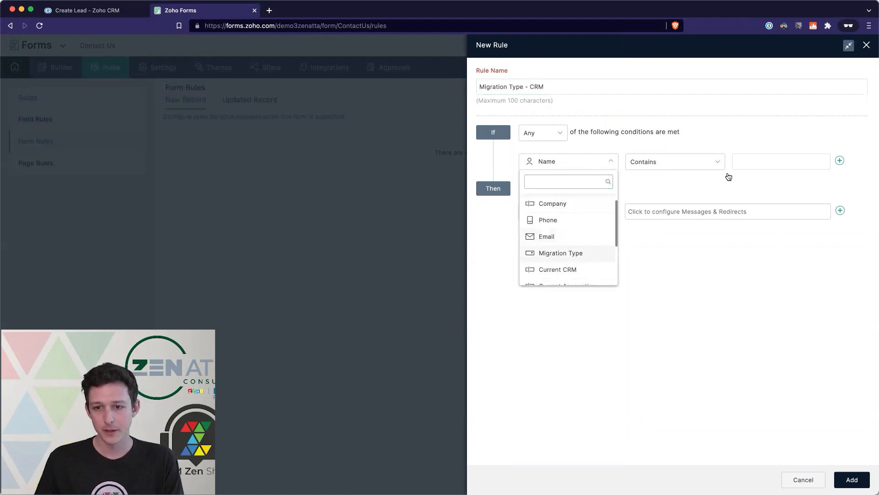
click(755, 164)
click(762, 176)
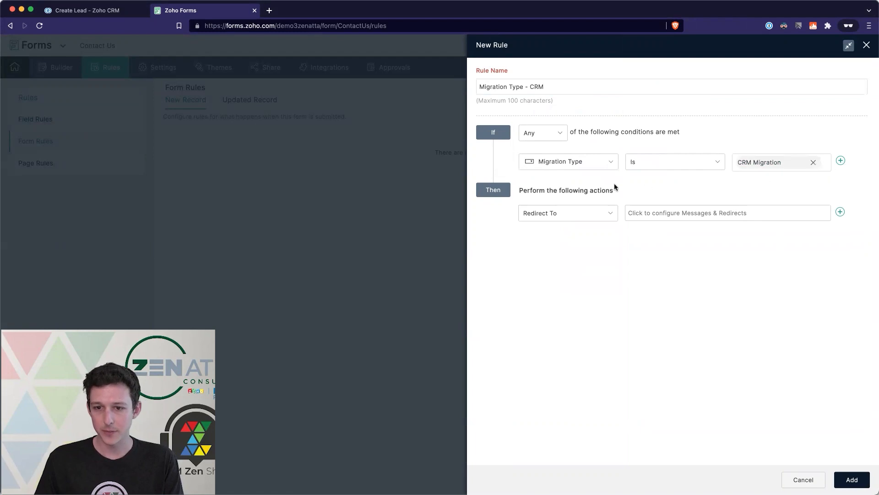
click(602, 213)
click(660, 211)
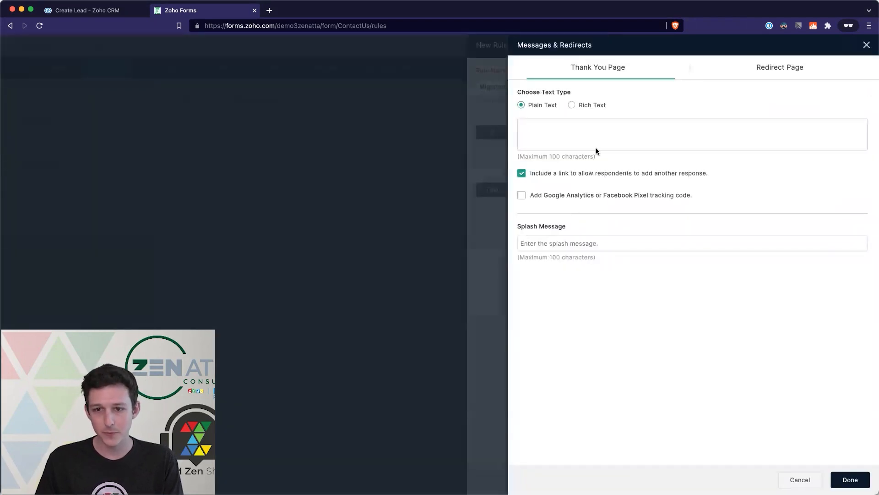
- Look at the Redirect Page options, discard the Messages & Redirects changes, and list the rule's actions
click(777, 67)
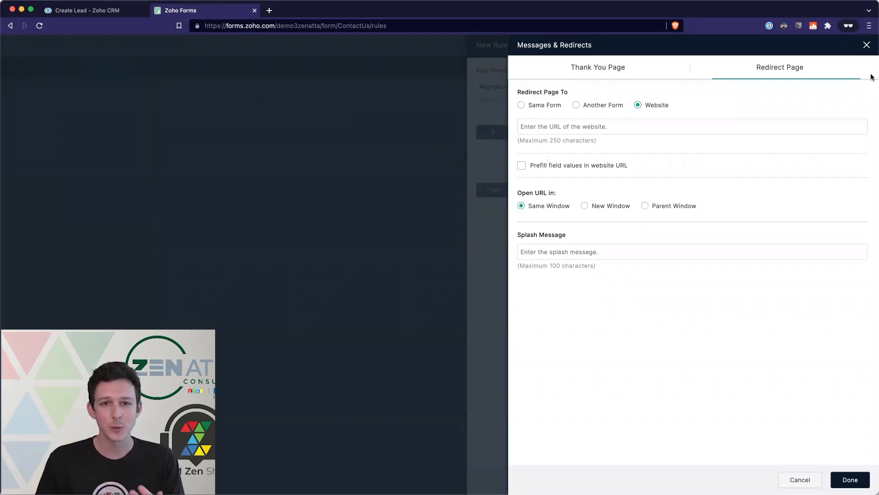
click(866, 45)
click(778, 231)
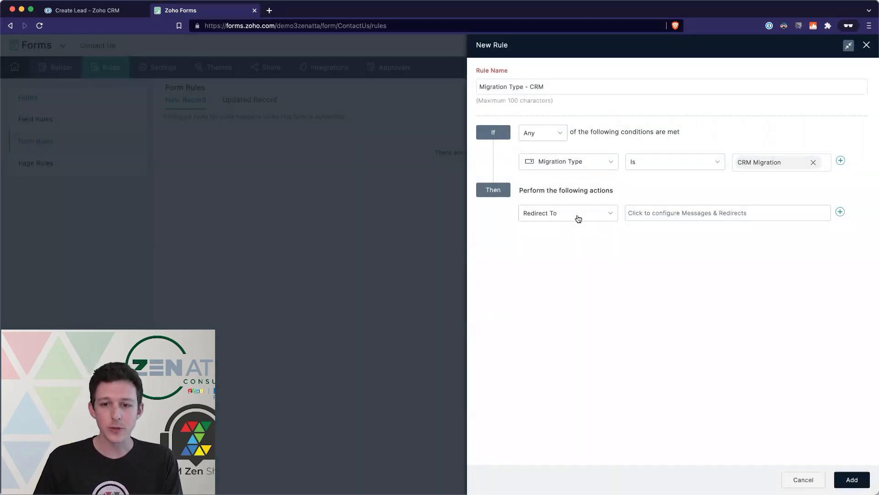
click(578, 218)
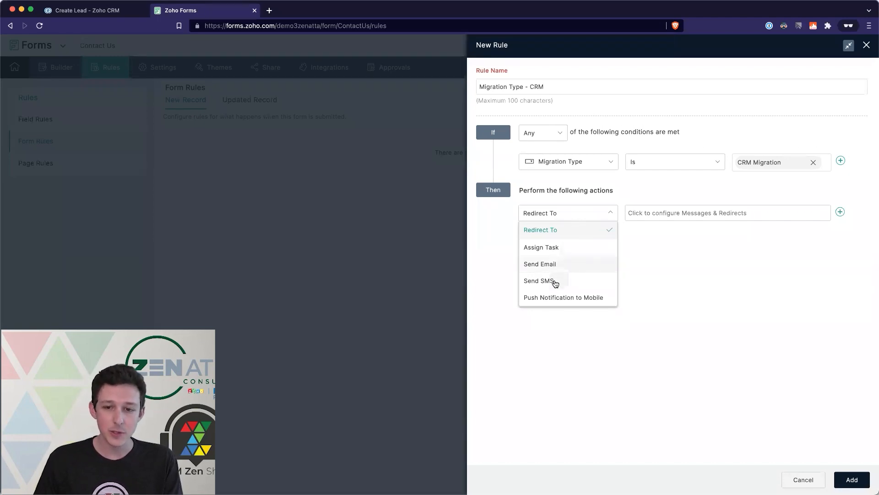
click(678, 301)
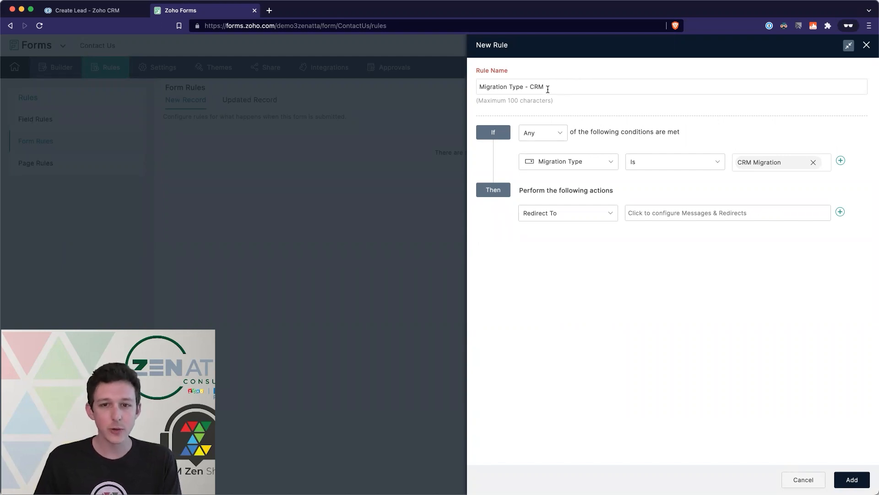
click(572, 215)
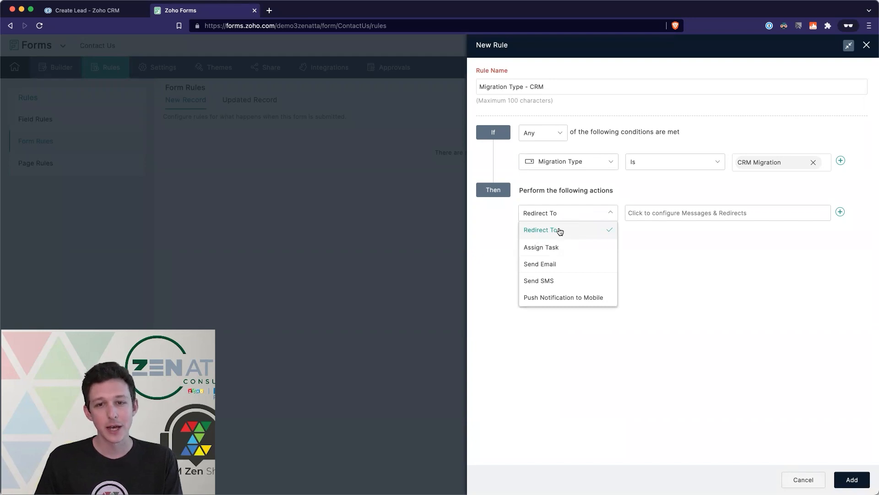
click(642, 260)
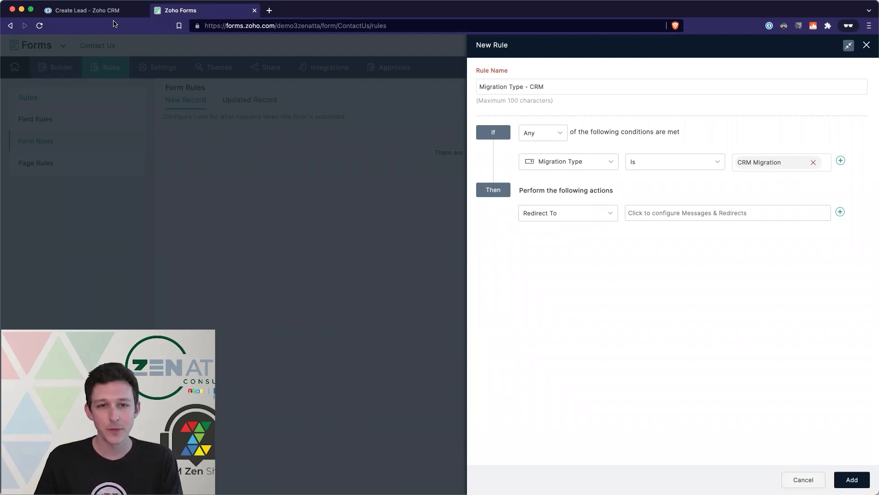
click(94, 11)
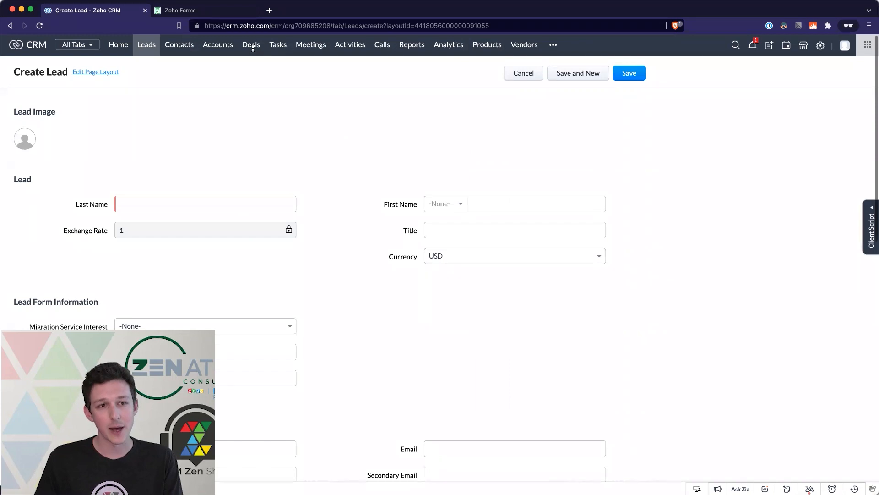
click(239, 14)
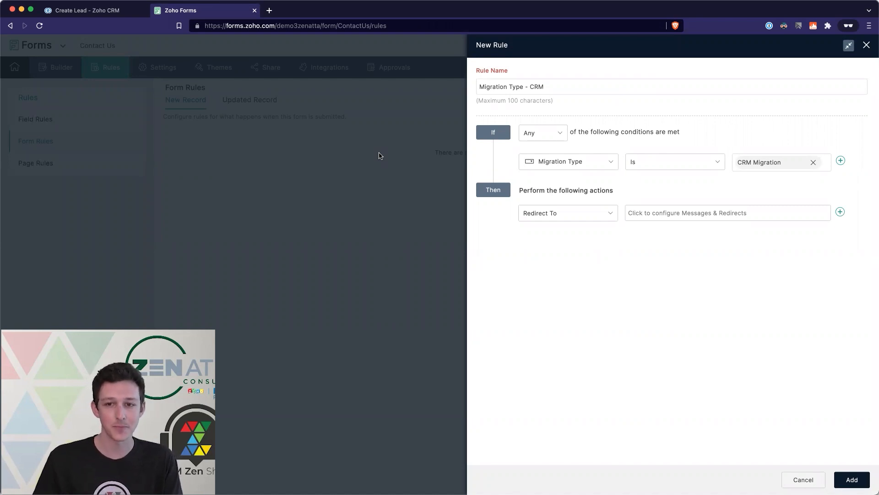
- Discard the unsaved 'Migration Type - CRM' rule and scroll through the Contact Us form in the builder
click(867, 46)
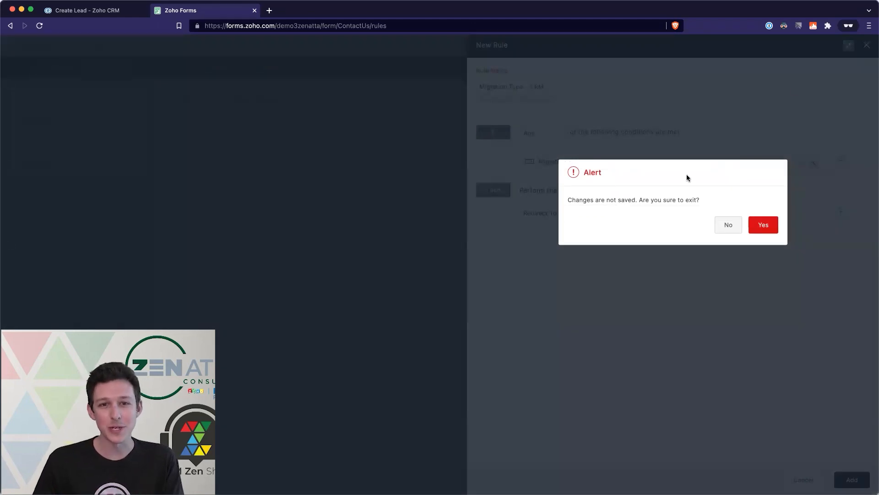
click(763, 224)
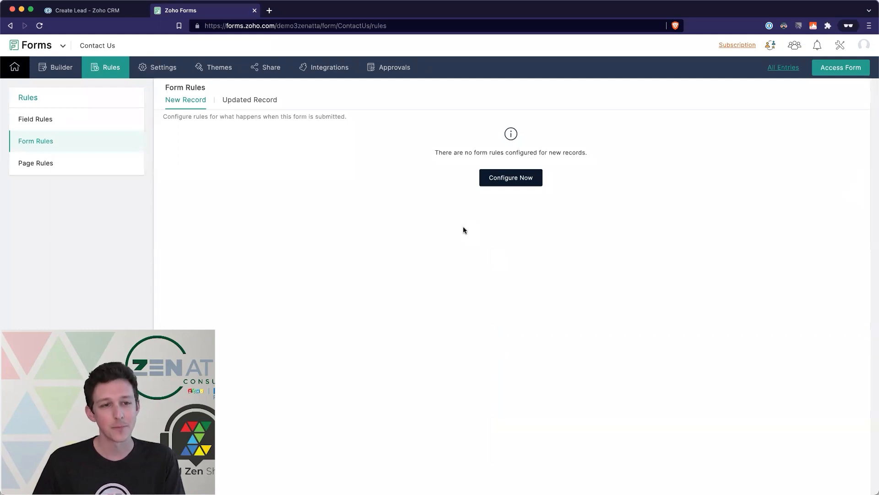
click(68, 76)
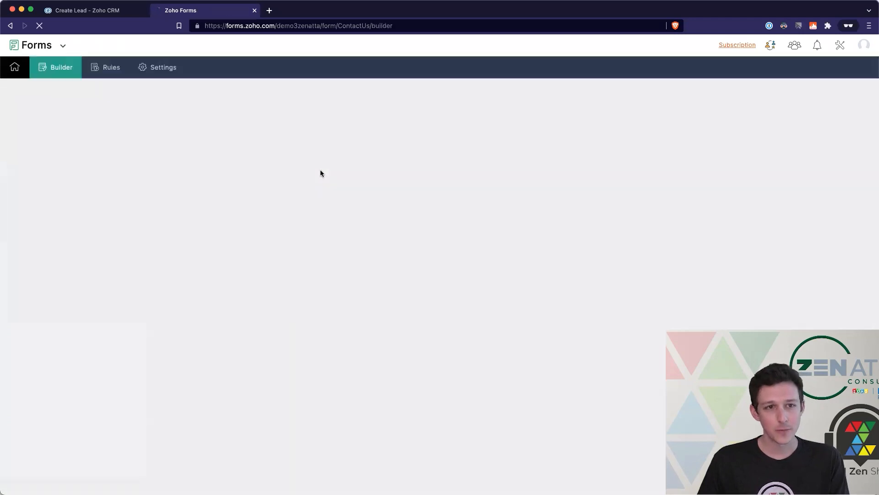
scroll(449, 201, down, 5)
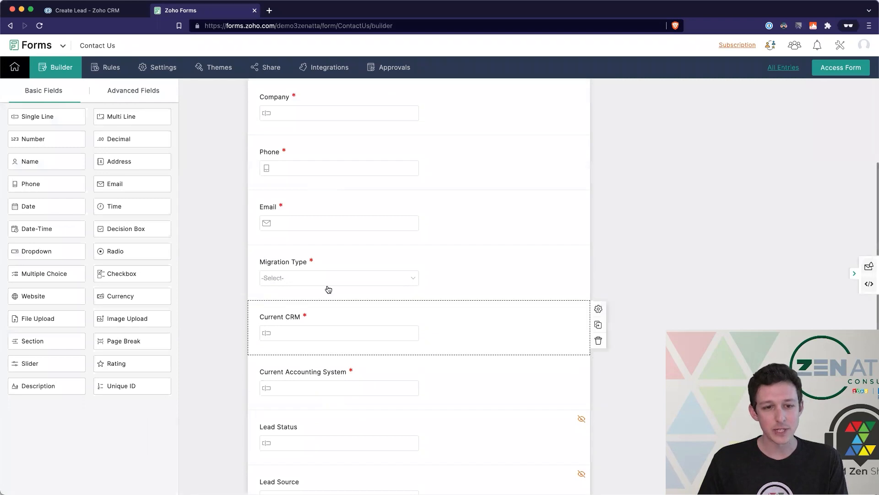
- On the live Contact Us form, enter a test first and last name, company Zenatta, a phone number and an email
click(834, 73)
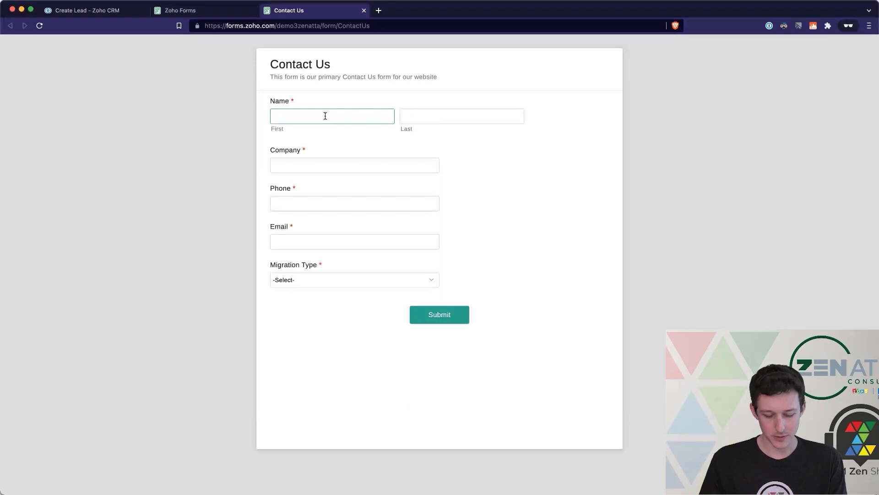
key(Tab)
key(Tab)
text(Zenatta)
key(Tab)
text(12312312)
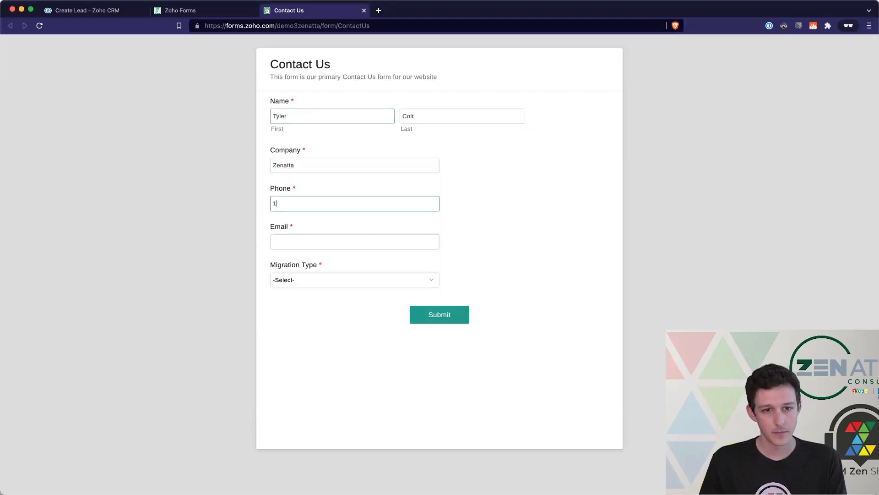
key(Tab)
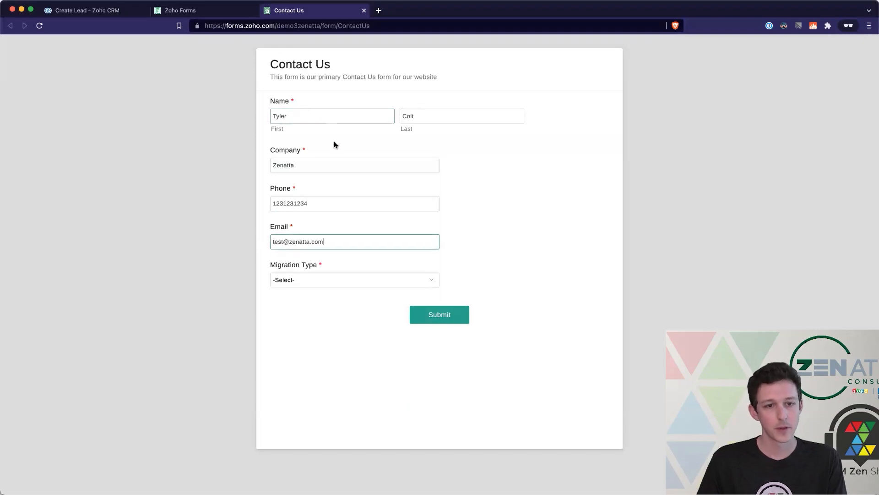
- Choose Accounting Migration, enter Quickbooks Online as the accounting system, and submit the entry
click(309, 275)
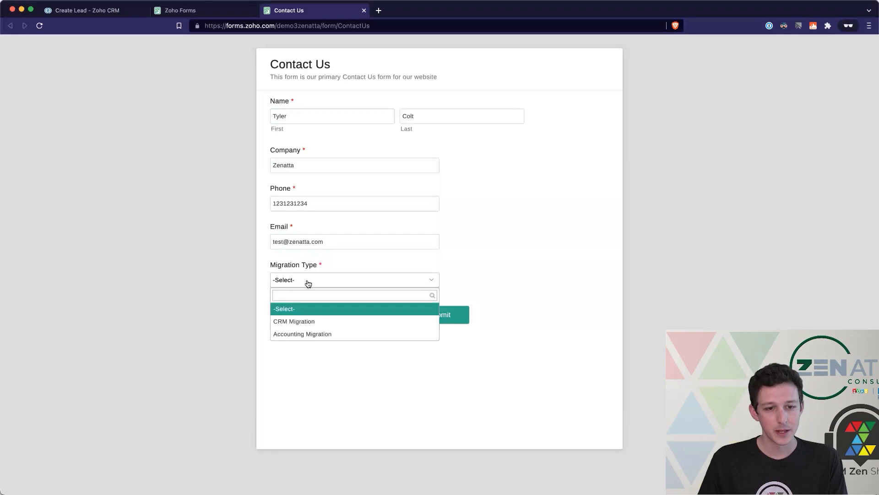
click(304, 321)
click(318, 315)
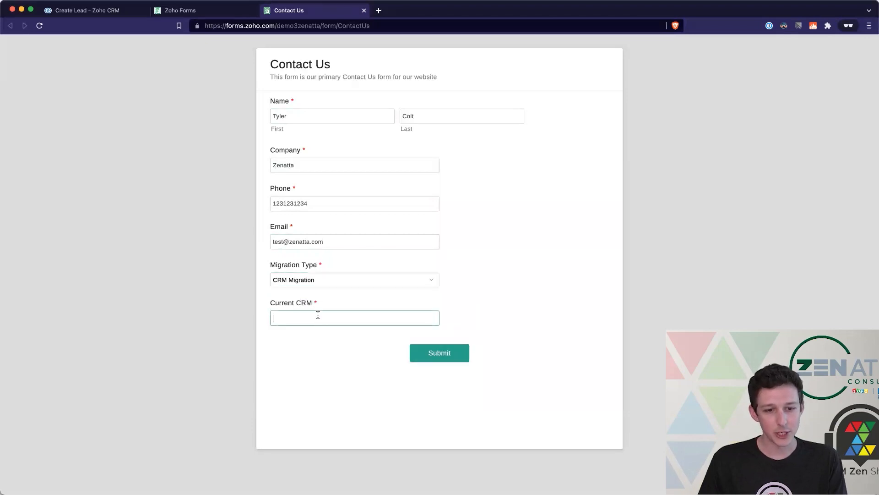
click(303, 280)
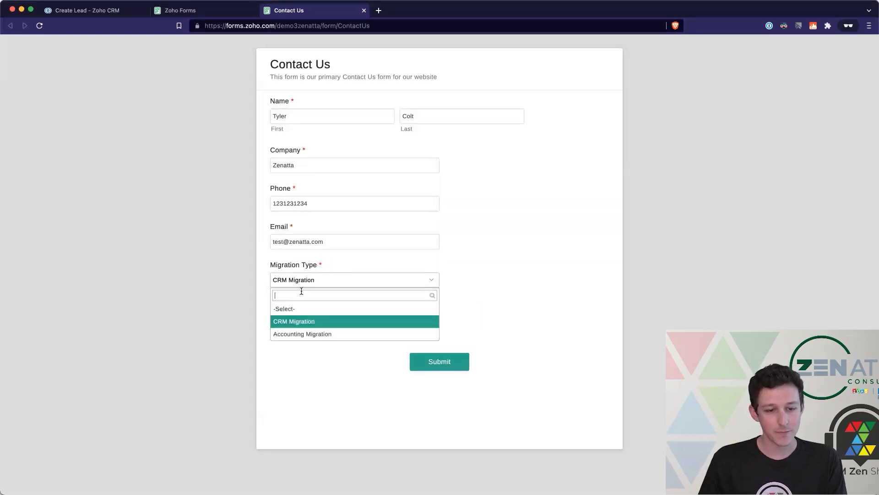
click(294, 334)
click(323, 318)
text(Quickbooks Online)
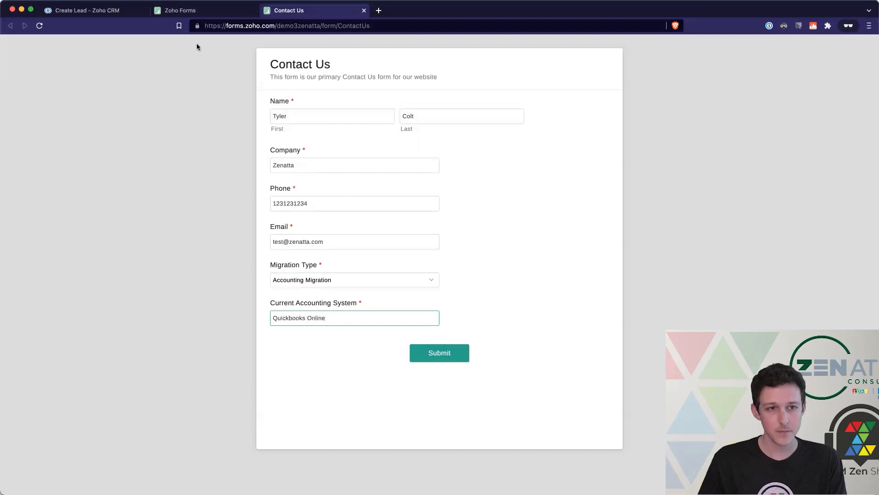
click(197, 14)
scroll(298, 229, down, 1)
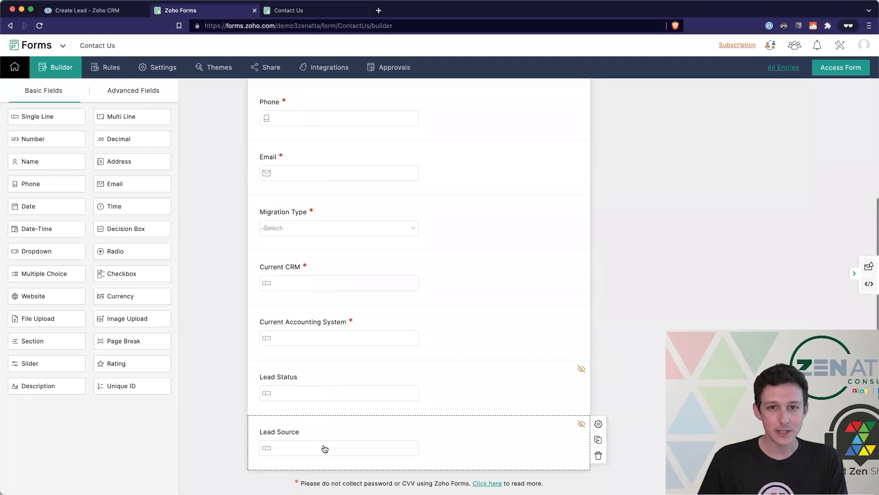
click(304, 14)
click(484, 281)
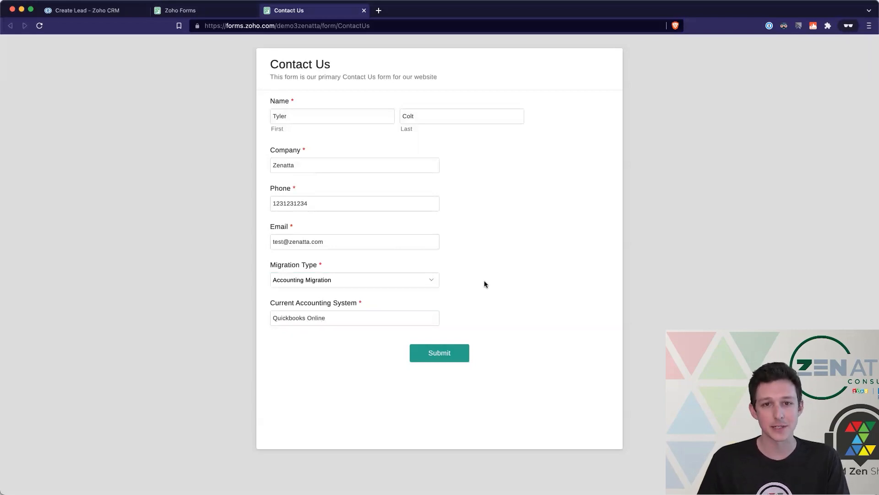
click(442, 354)
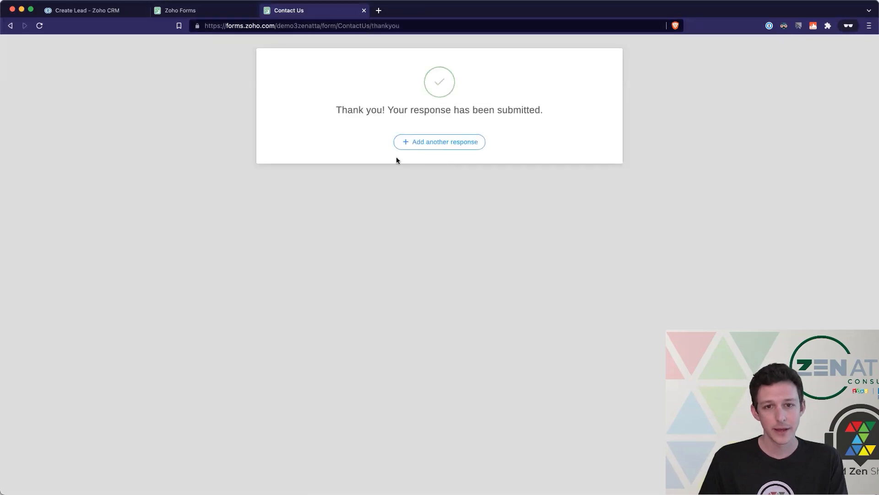
- Return to the Contact Us form builder and scroll its canvas back to the top
click(204, 11)
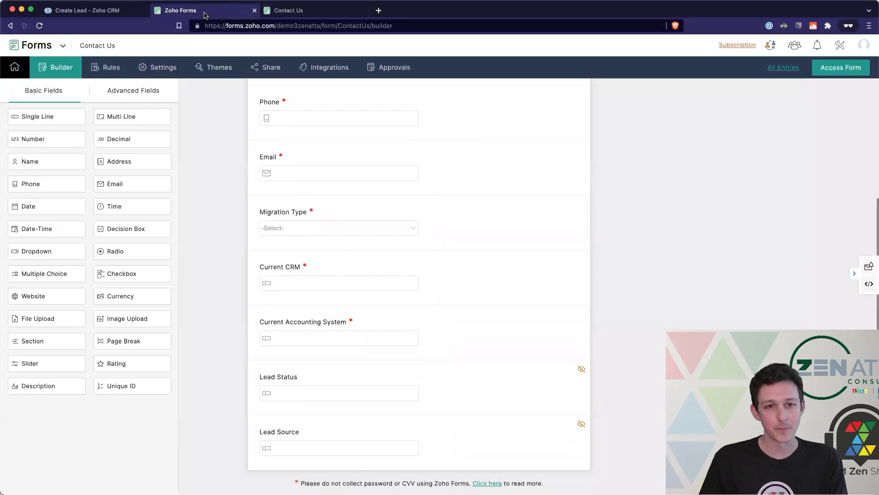
scroll(578, 313, up, 4)
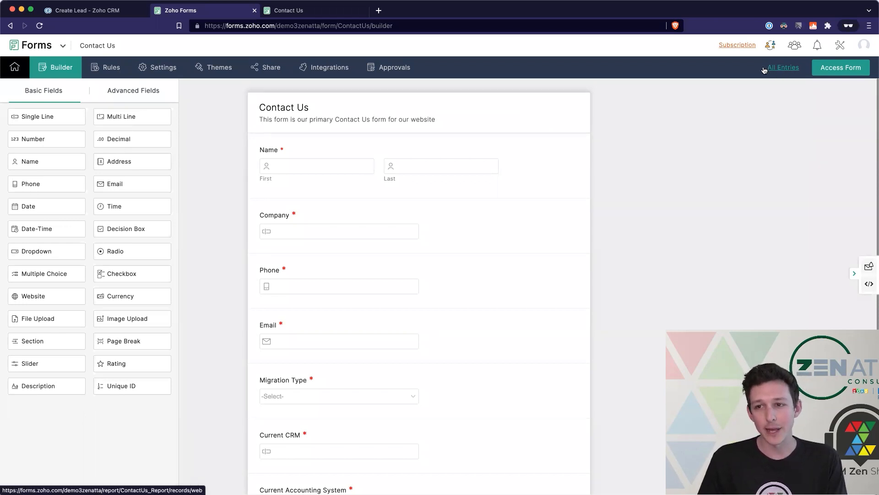
- Review the submitted test record in All Entries, glancing at the export options
click(783, 69)
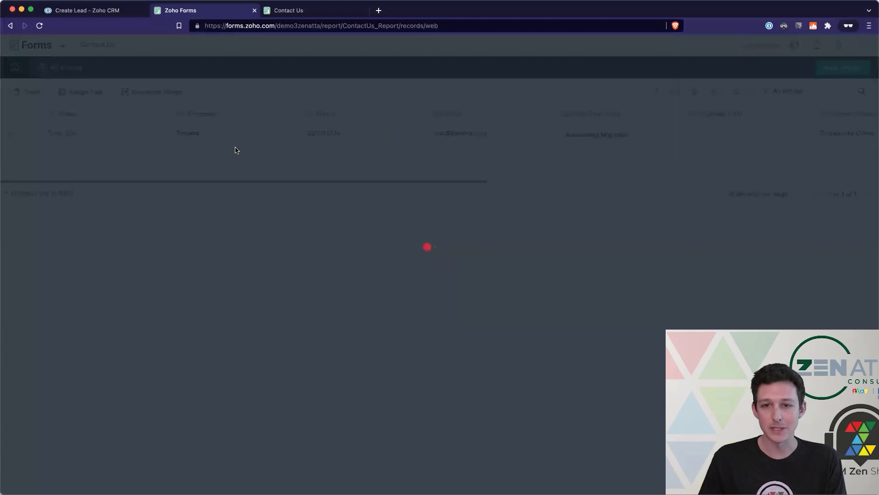
scroll(138, 136, right, 10)
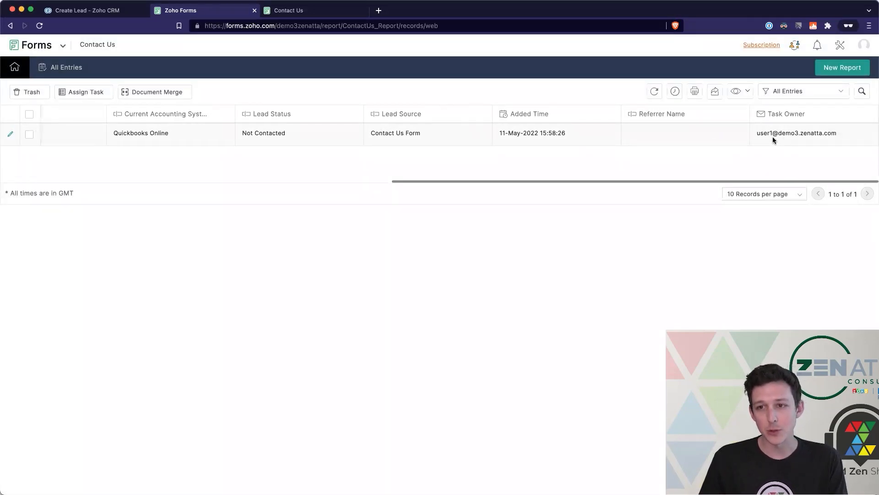
click(717, 97)
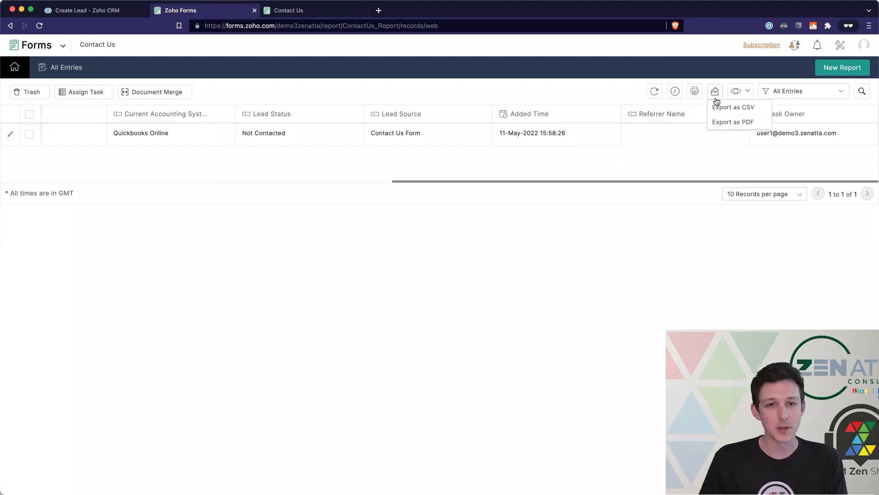
click(713, 123)
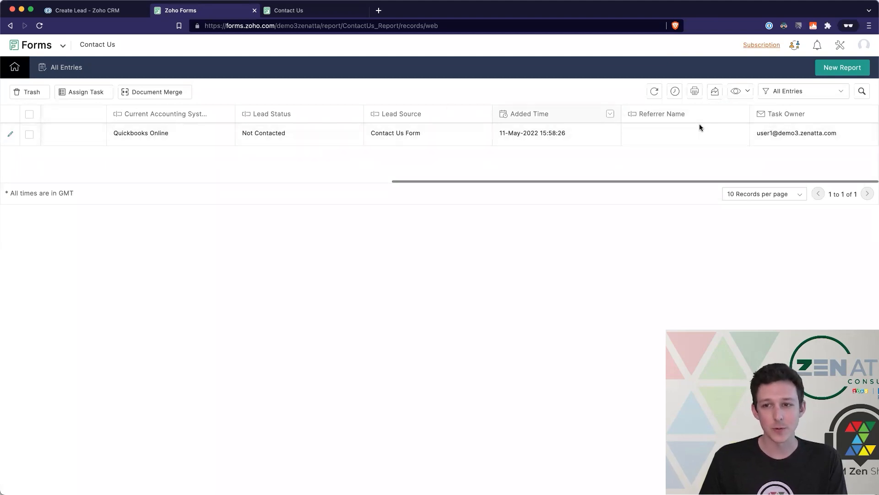
- From the forms list, close the extra live form tabs, then edit the Contact Us form and open Settings
mouse_move(14, 67)
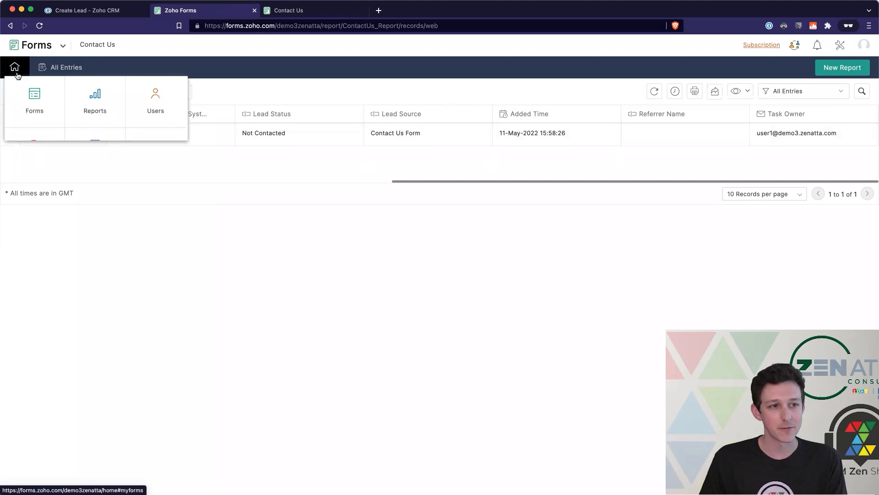
click(31, 98)
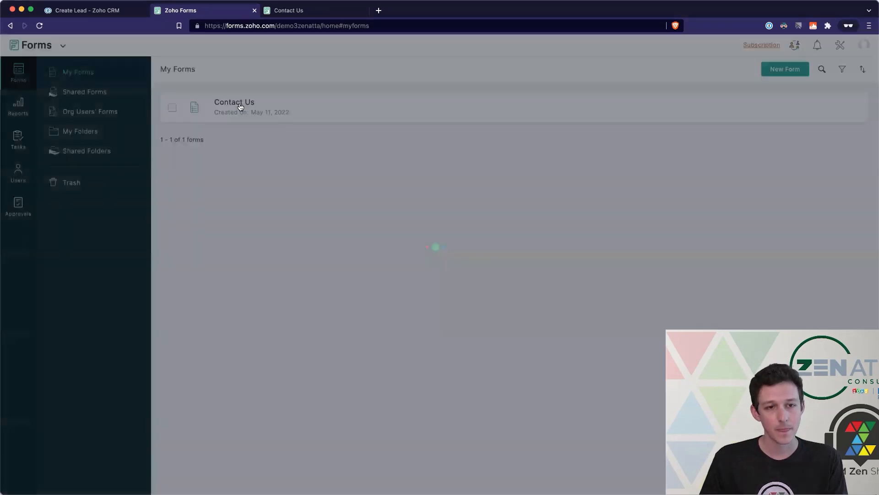
click(240, 106)
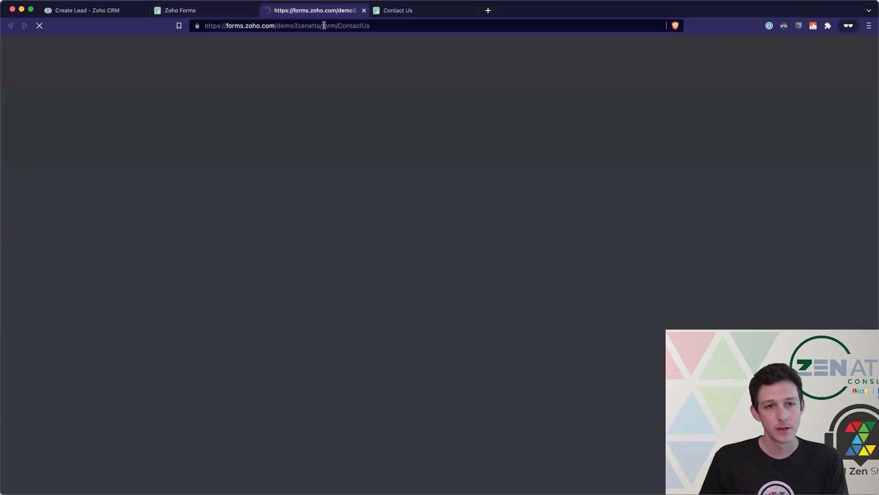
click(364, 10)
click(364, 10)
click(726, 108)
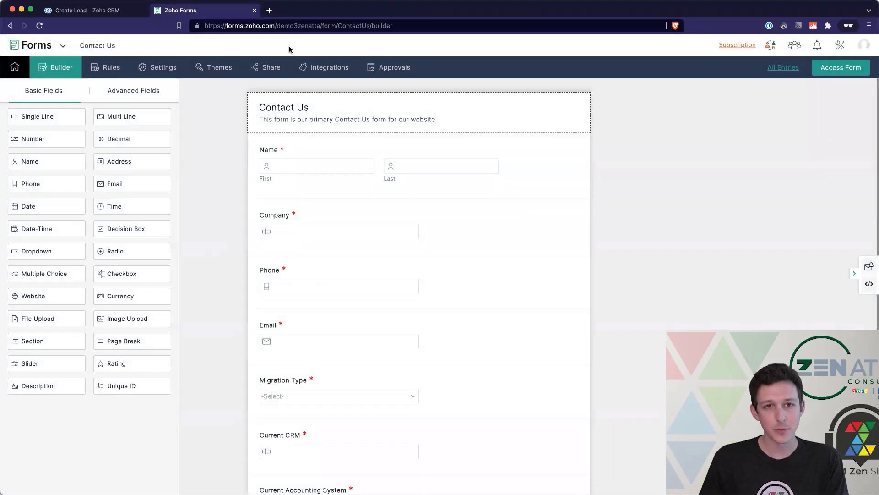
click(150, 67)
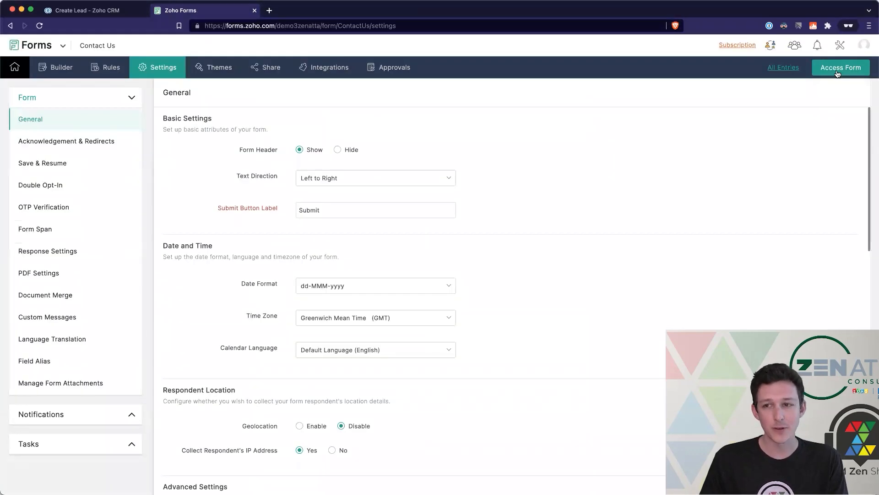
- Open the live Contact Us form in a new tab and compare its header with the Form Header setting
click(837, 73)
click(185, 11)
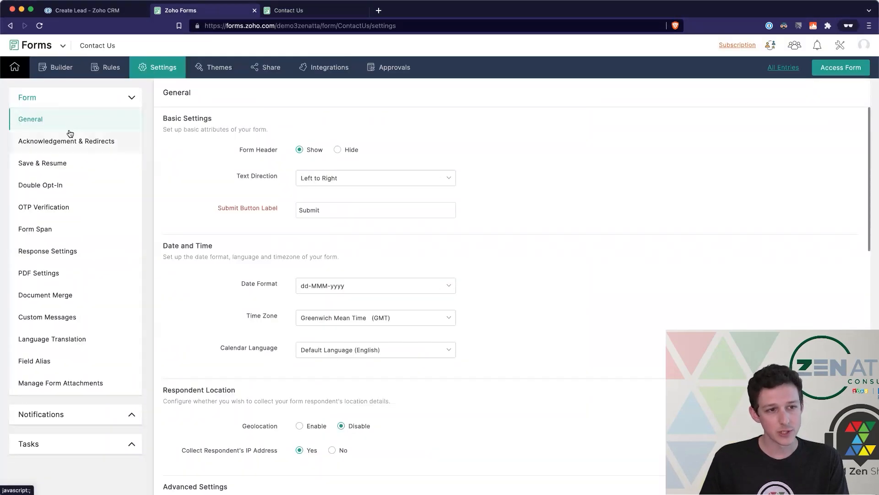
drag(224, 151, 380, 153)
click(366, 136)
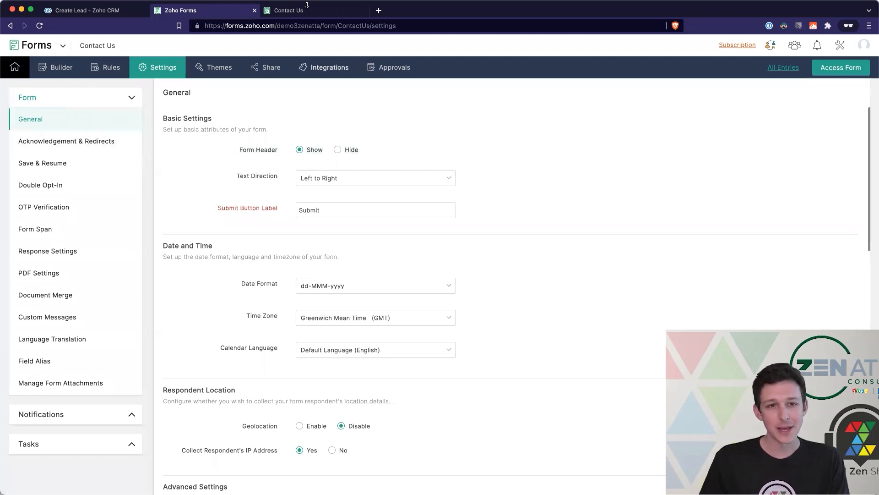
click(302, 10)
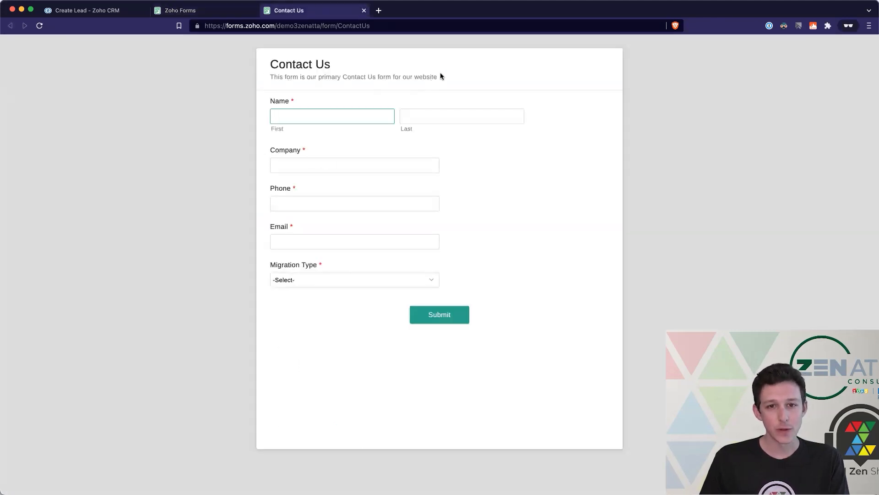
click(228, 10)
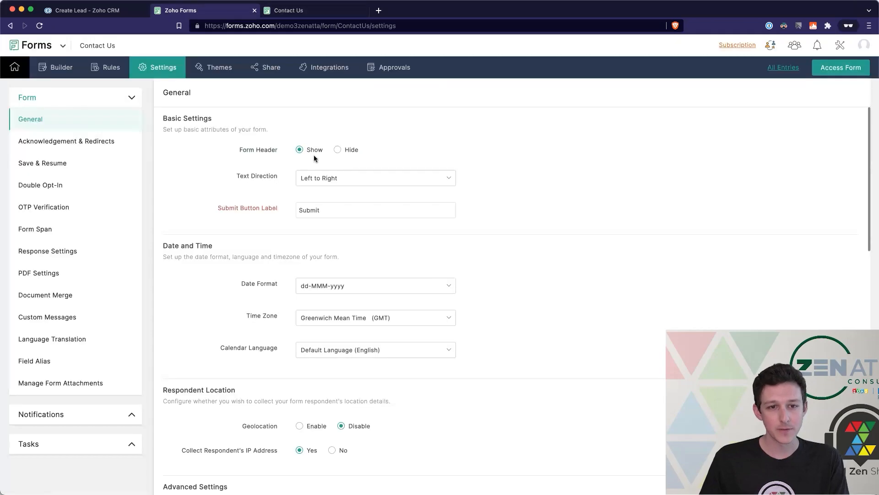
- Set Form Header to Hide, save, and reload the live form to confirm the header is gone
click(338, 151)
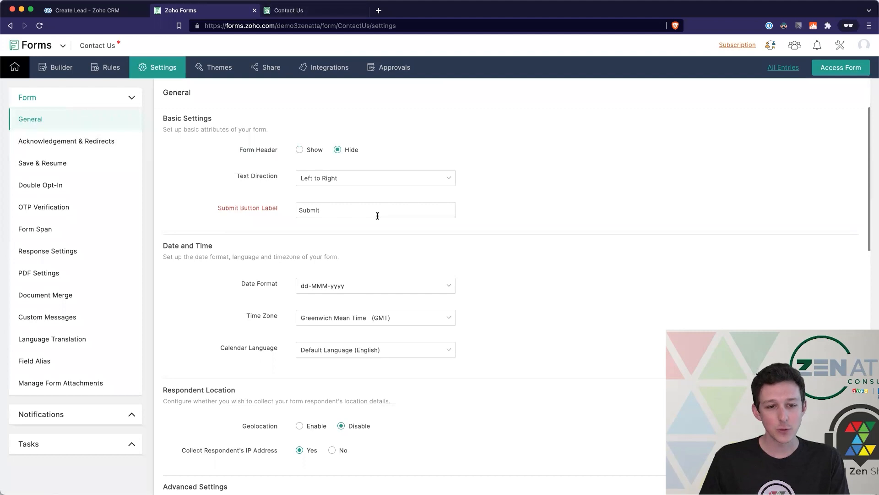
scroll(377, 215, down, 10)
click(185, 469)
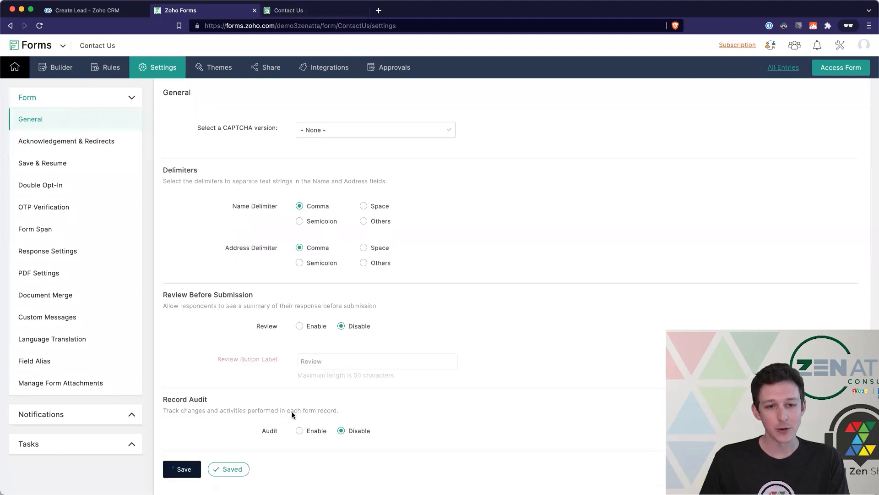
scroll(292, 412, up, 10)
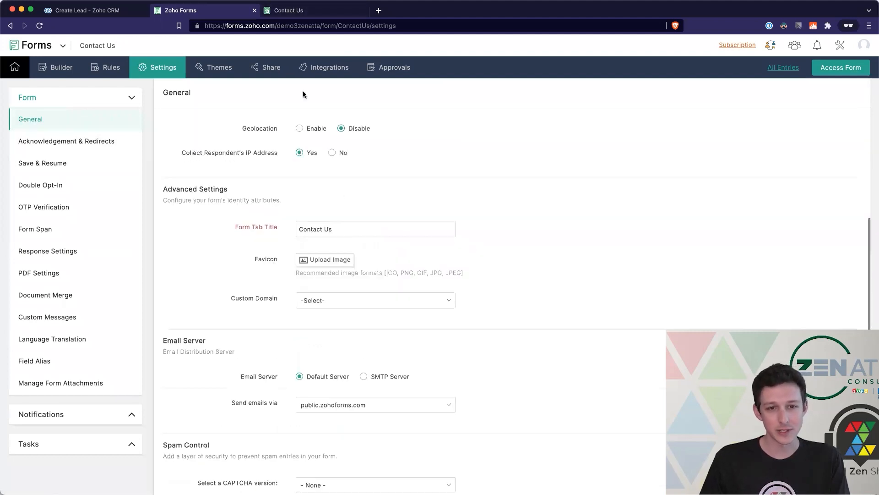
scroll(334, 228, up, 3)
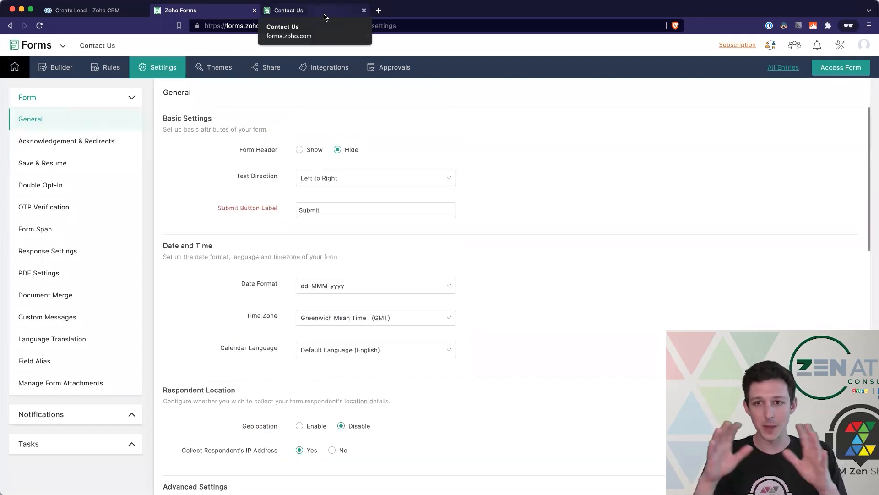
click(324, 18)
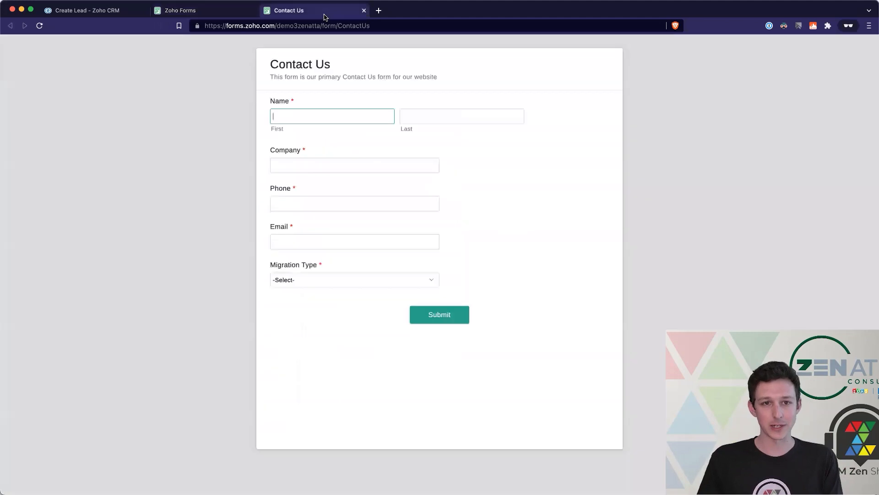
drag(263, 57, 435, 77)
click(449, 78)
click(40, 25)
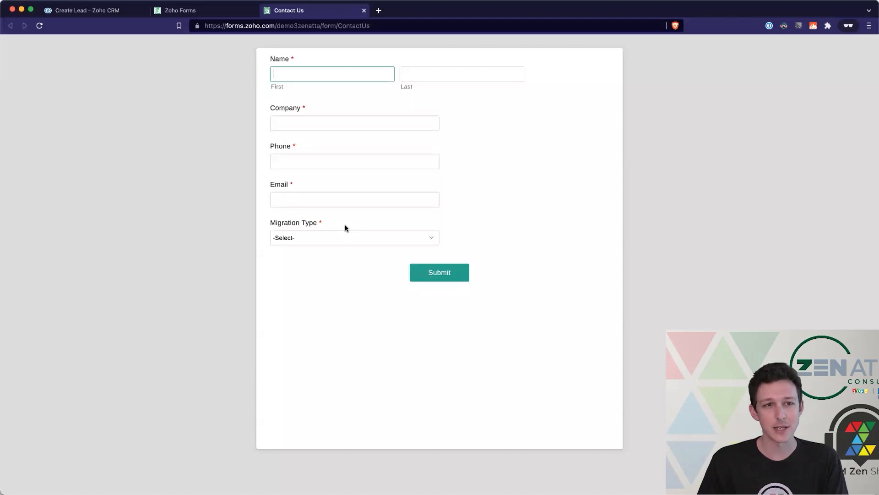
- Review the Date and Time settings, then open Acknowledgement & Redirects
click(221, 11)
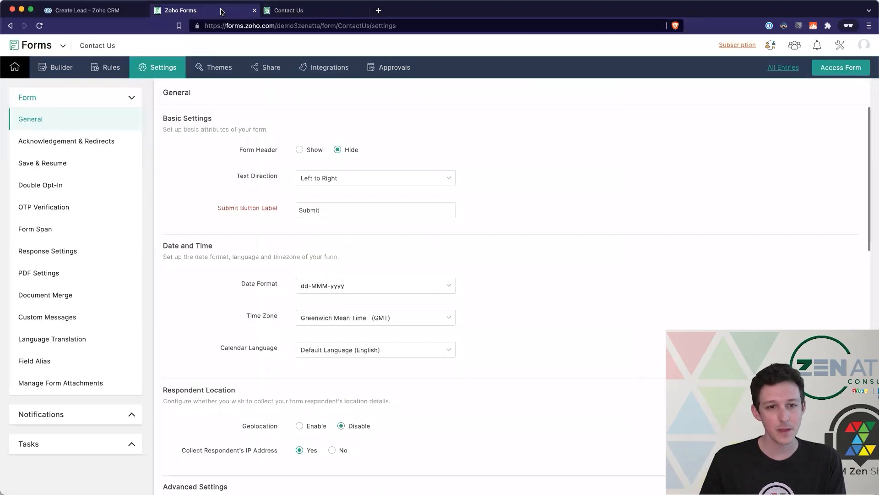
scroll(257, 174, down, 5)
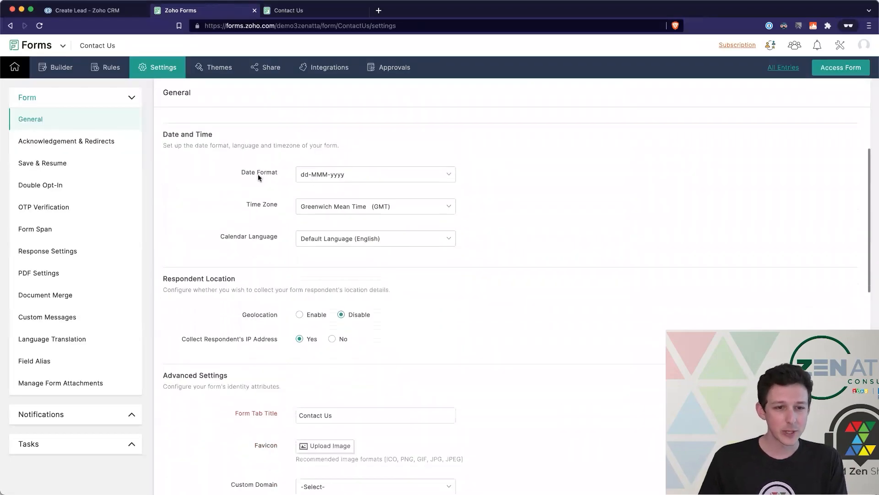
drag(163, 123, 383, 249)
click(480, 250)
scroll(482, 250, down, 6)
drag(359, 200, 178, 141)
click(182, 134)
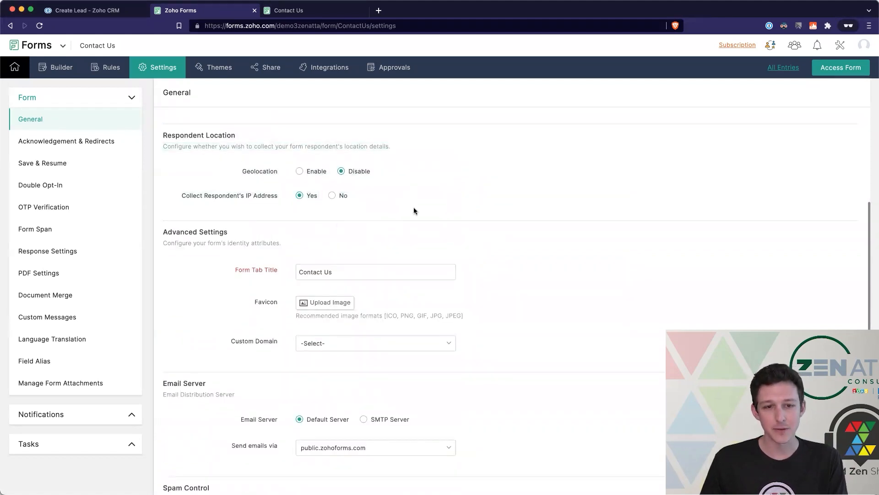
scroll(427, 178, down, 5)
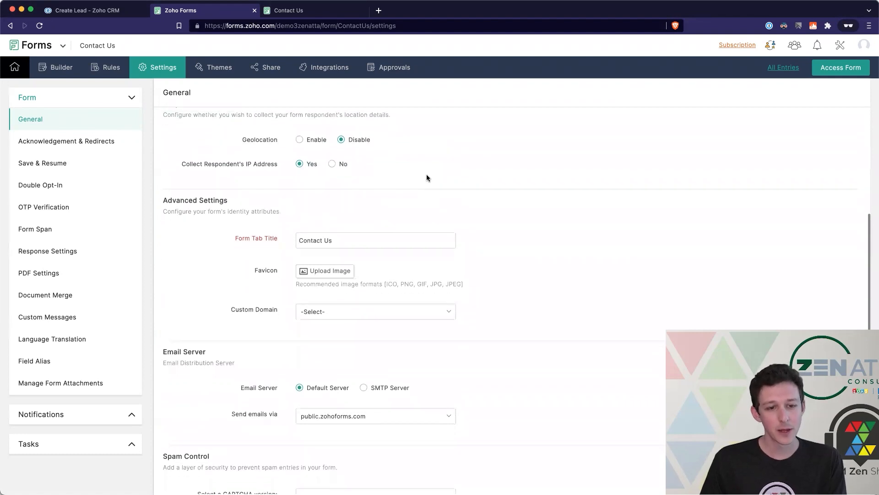
scroll(342, 168, up, 1)
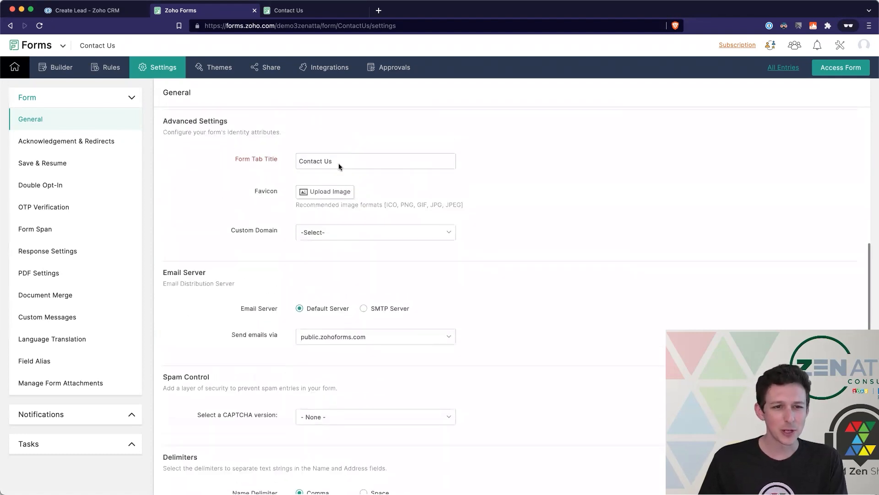
scroll(336, 193, down, 7)
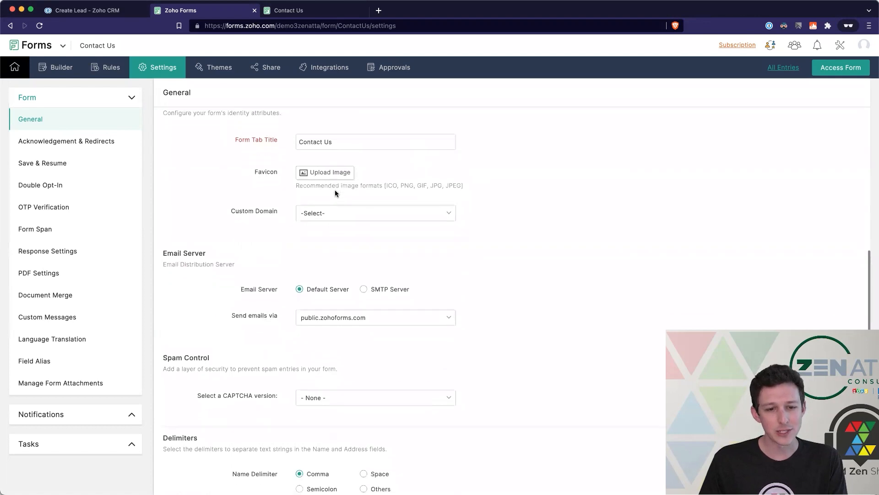
scroll(306, 184, down, 3)
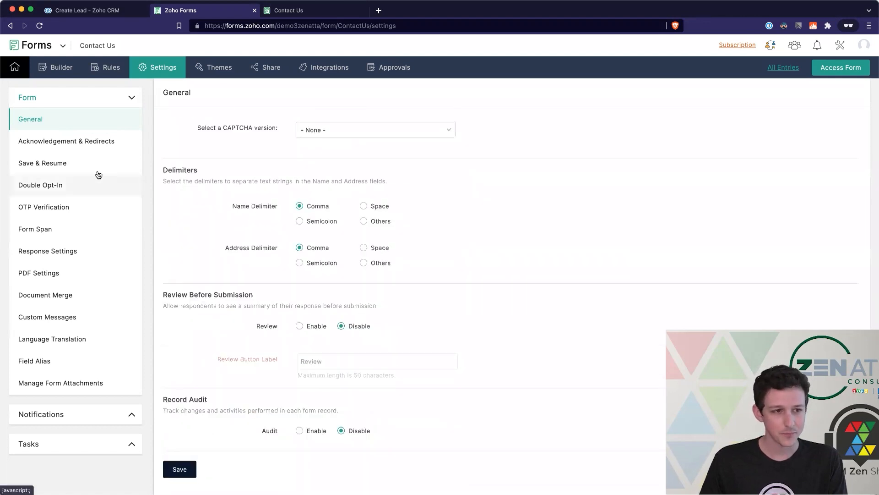
click(101, 142)
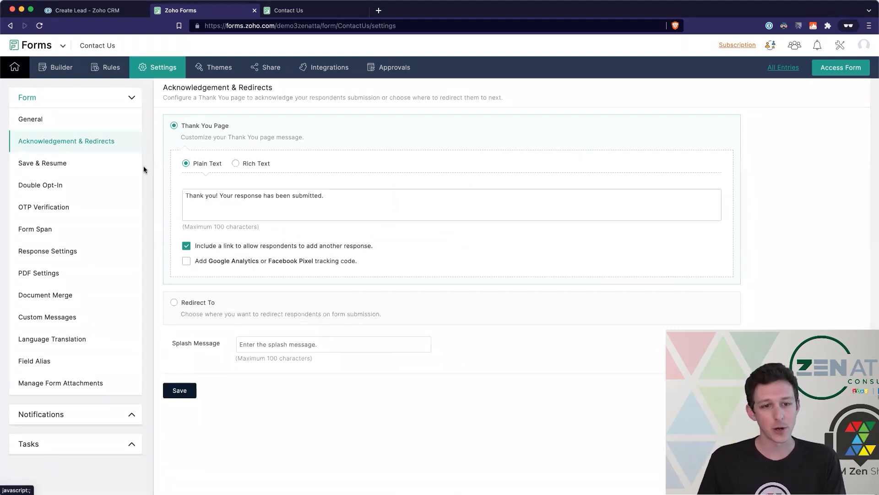
- Look at the Save & Resume settings, then expand Notifications and open Email Notifications
click(95, 165)
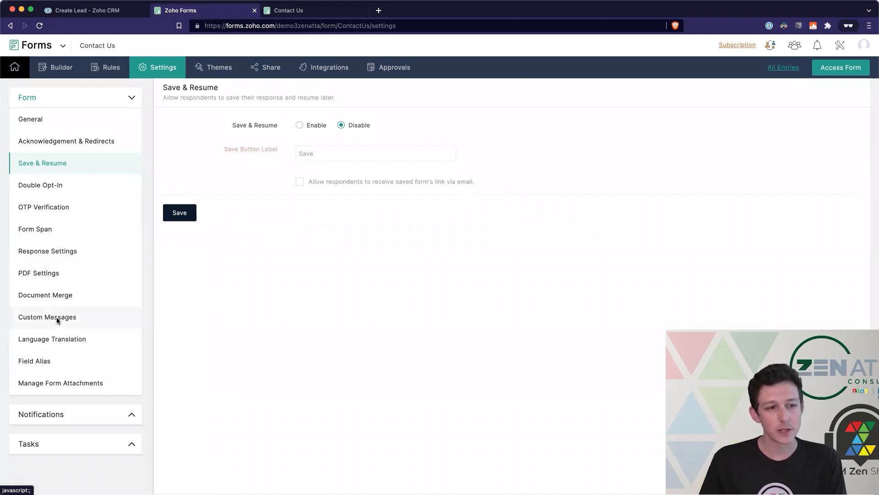
click(61, 414)
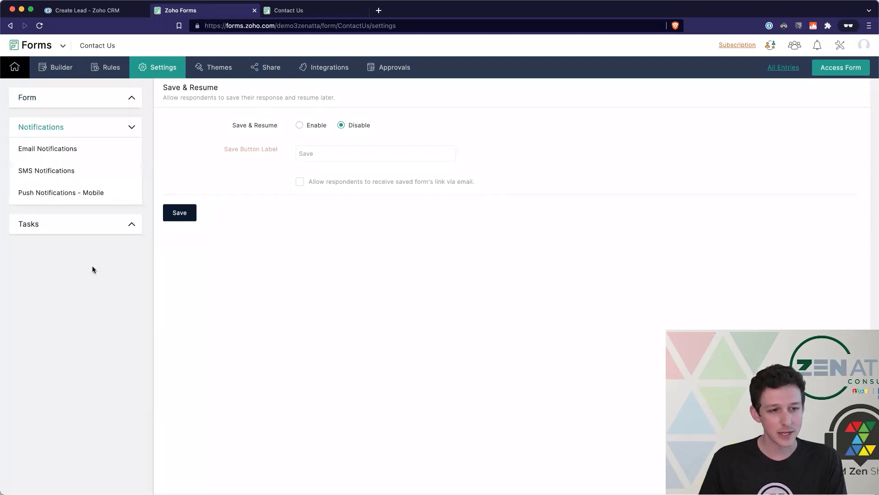
click(64, 149)
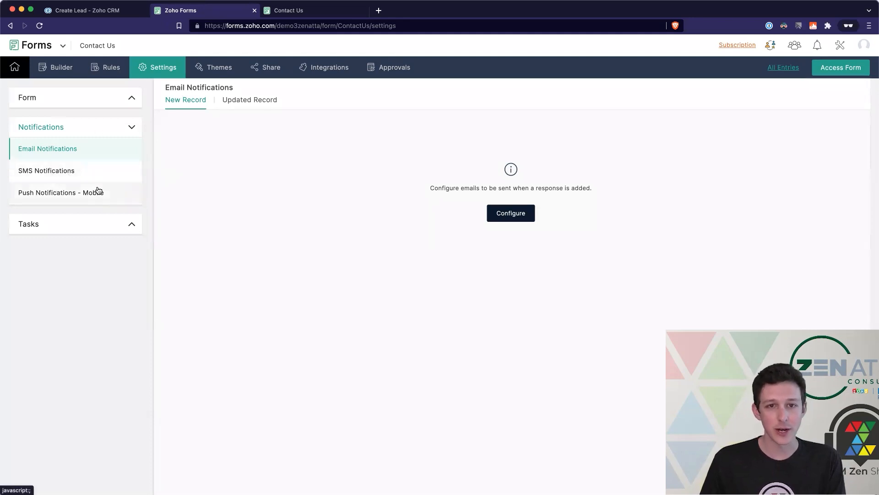
- Expand Tasks to view Task Permissions, then open the Themes gallery showing Classic applied
click(126, 224)
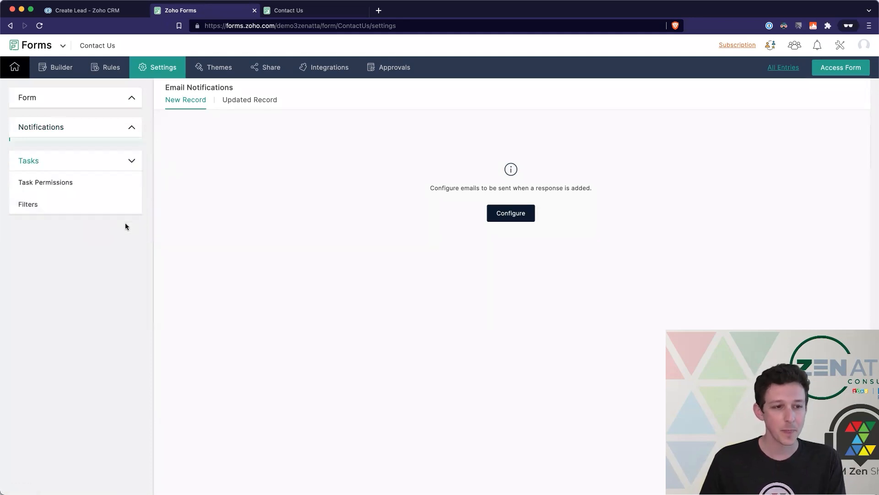
click(81, 184)
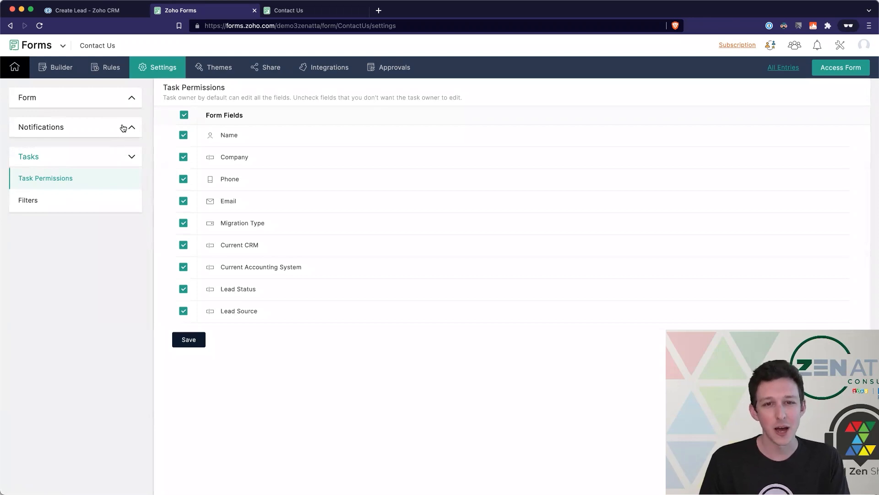
click(216, 73)
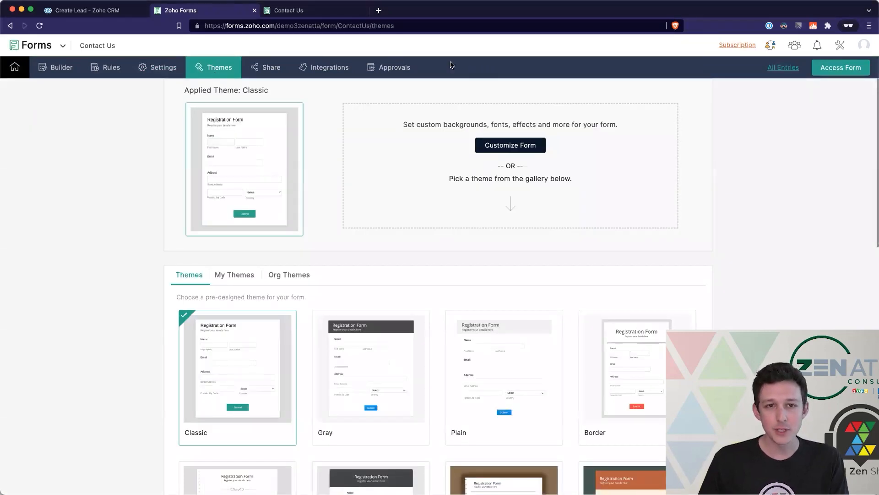
- Apply the Sunset theme to the form and reload the live form to view it
click(299, 11)
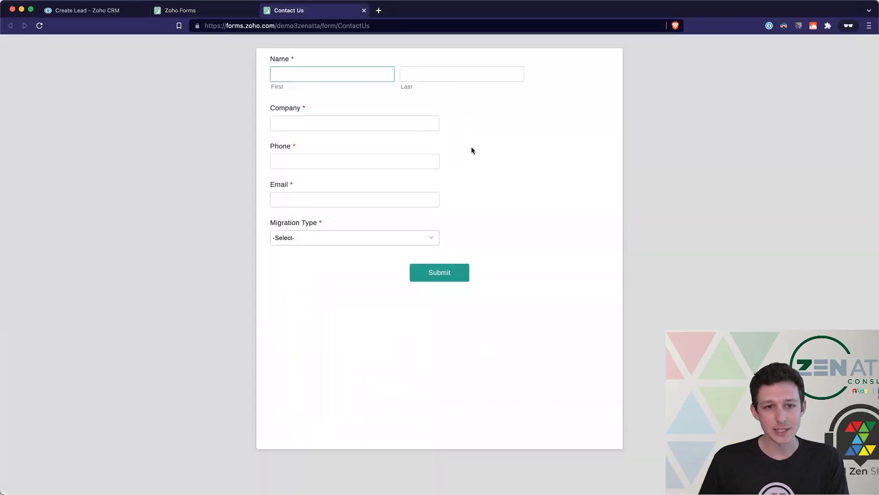
click(215, 11)
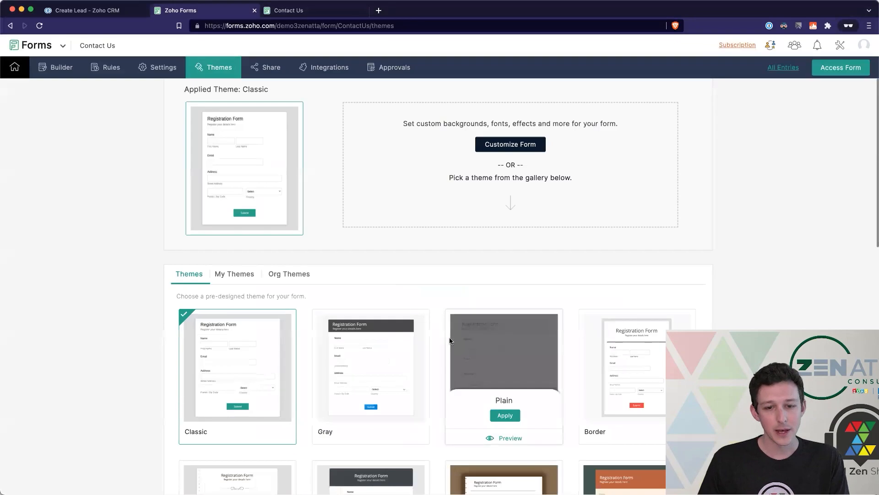
scroll(453, 330, down, 5)
scroll(485, 274, down, 8)
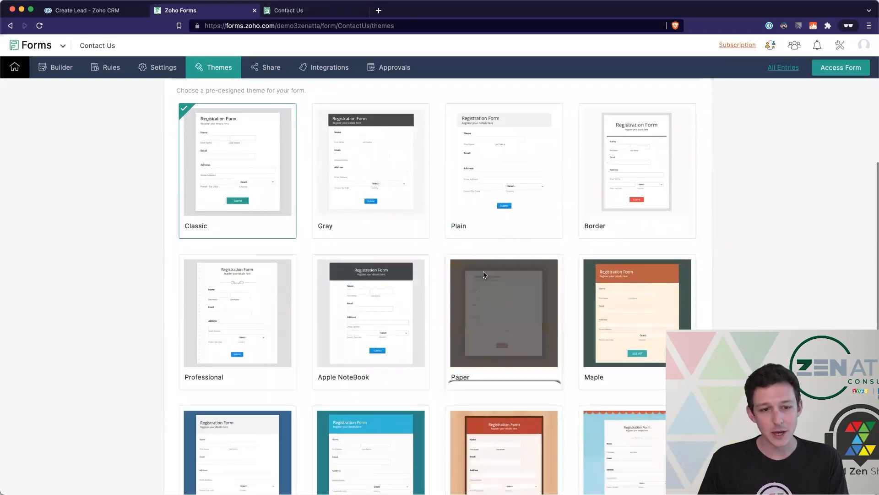
scroll(484, 274, down, 3)
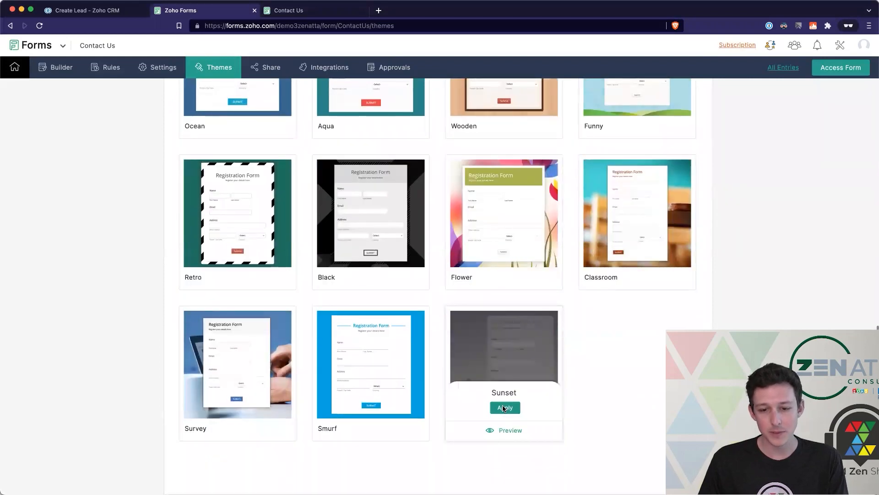
click(504, 407)
click(541, 257)
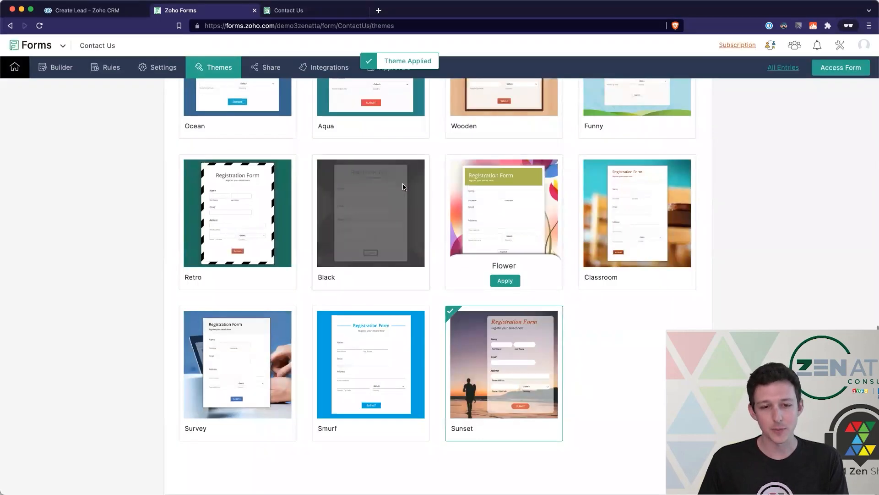
click(321, 10)
key(super+r)
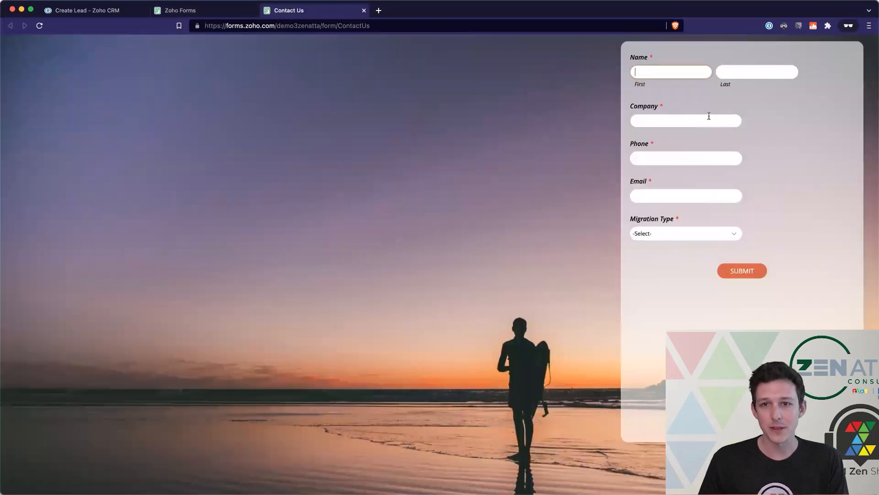
click(236, 15)
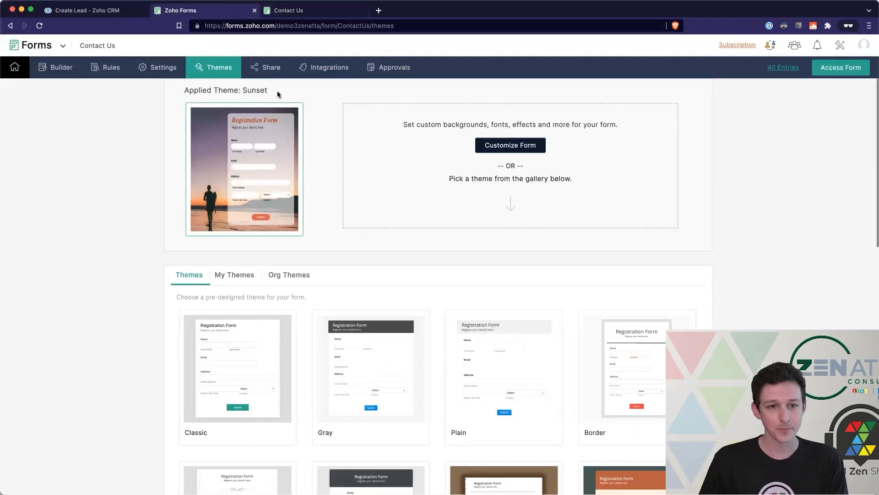
- Switch back to the Classic theme and reload the live form to confirm the plain look
click(238, 411)
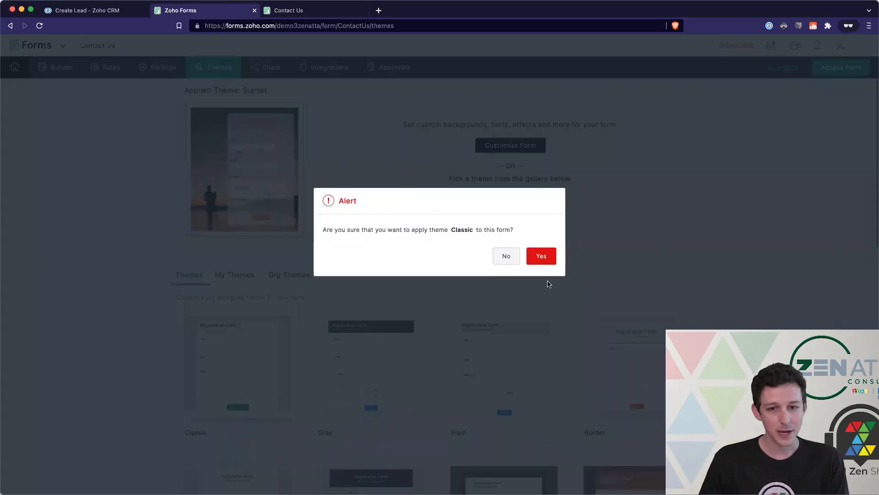
click(540, 255)
click(320, 7)
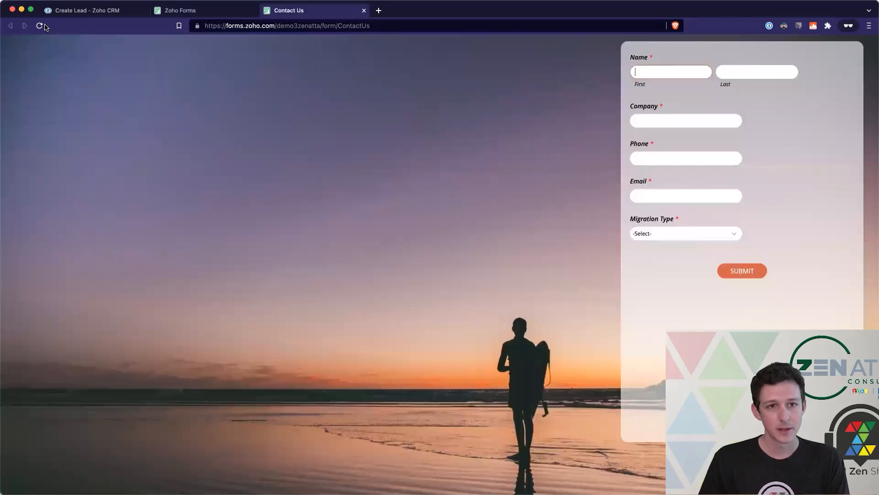
click(39, 26)
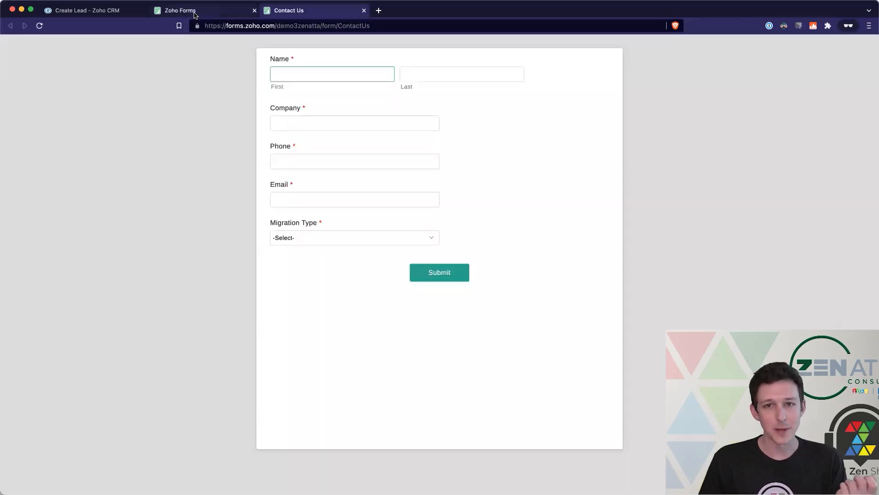
click(195, 15)
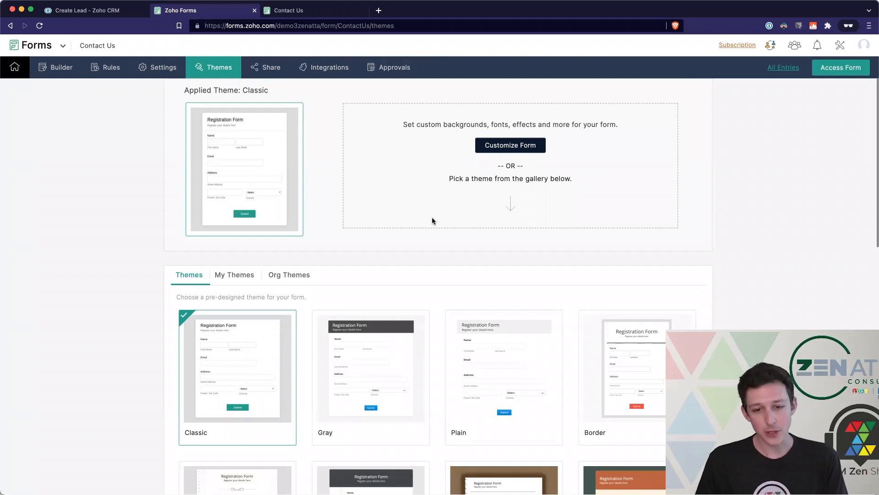
- Browse the theme gallery, then open Customize Form showing the #F5F5F5 background
scroll(430, 234, down, 4)
mouse_move(388, 264)
scroll(388, 266, down, 1)
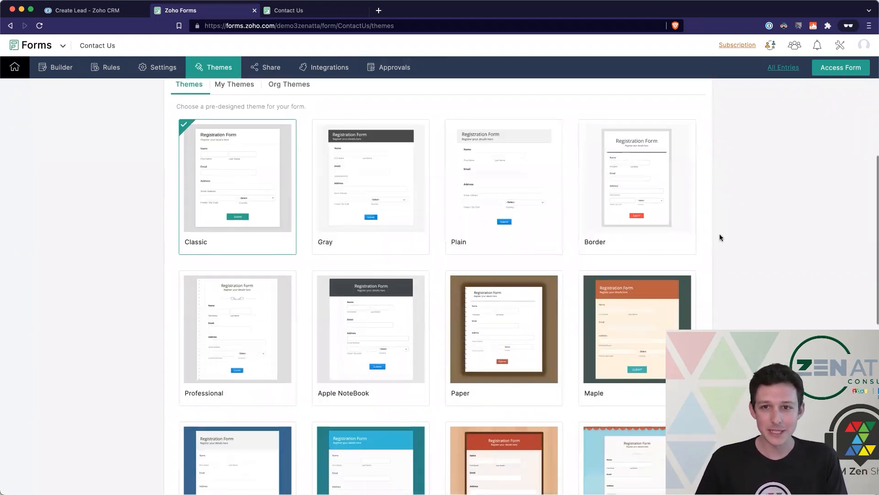
scroll(720, 237, down, 1)
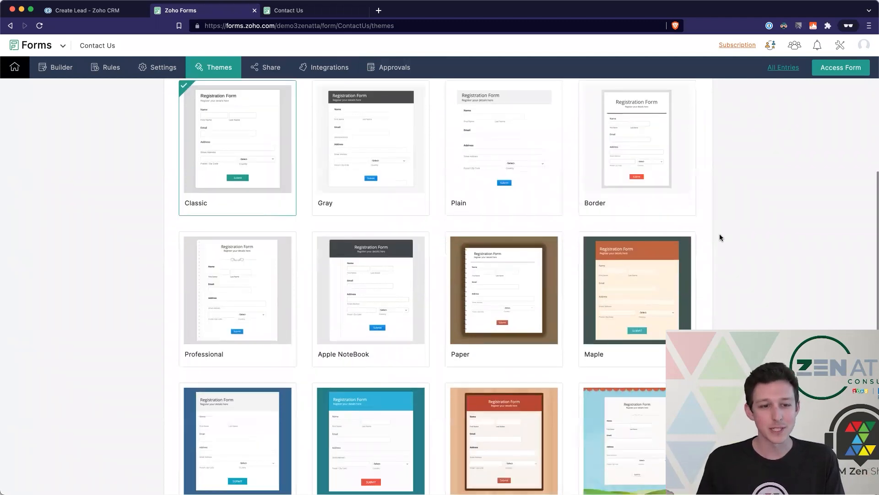
mouse_move(492, 254)
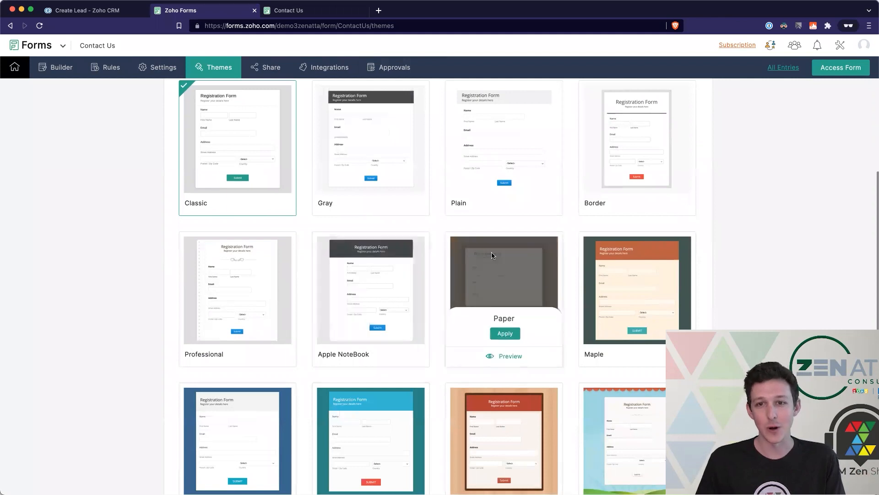
scroll(492, 254, up, 5)
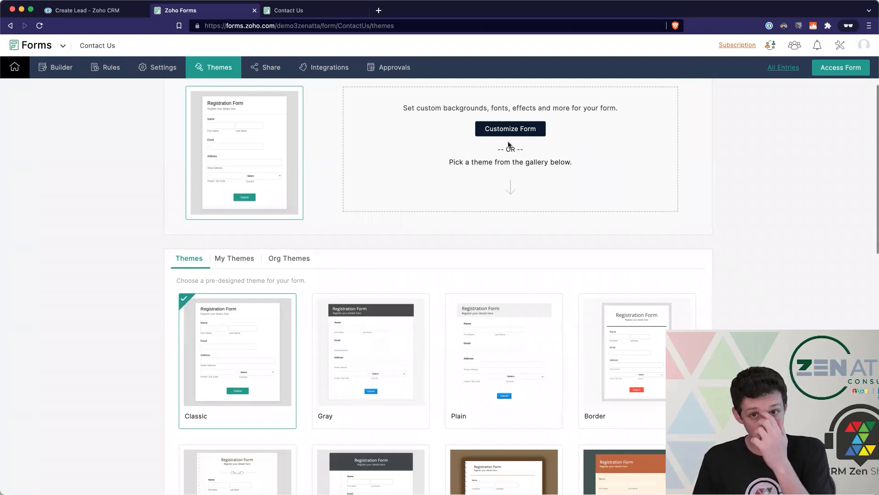
scroll(458, 153, up, 1)
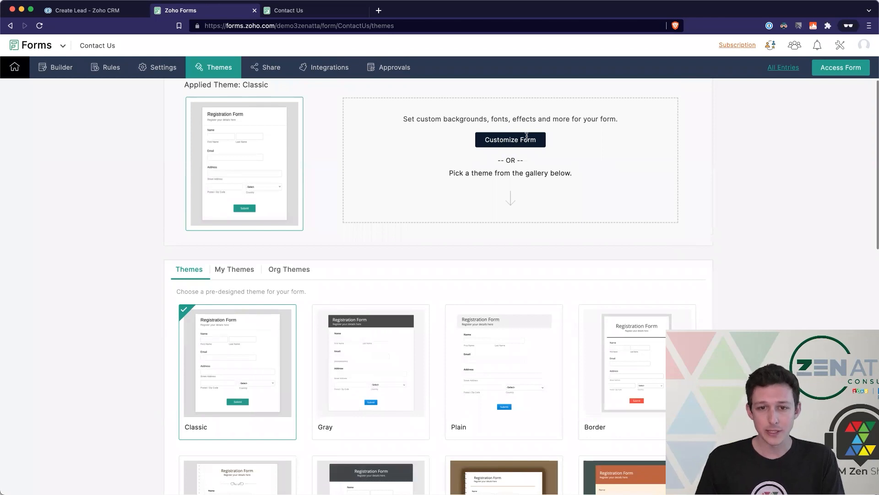
click(512, 144)
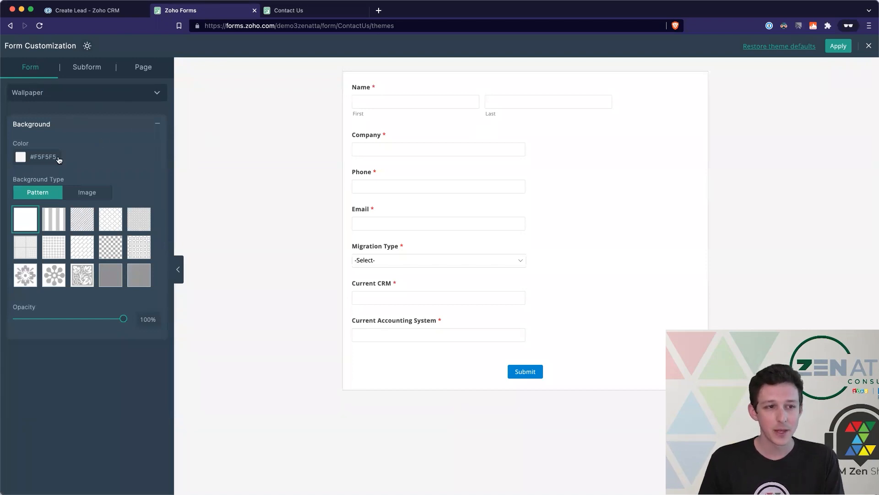
- Keep the Wallpaper section selected and set its background colour to No Fill (Transparent)
click(60, 95)
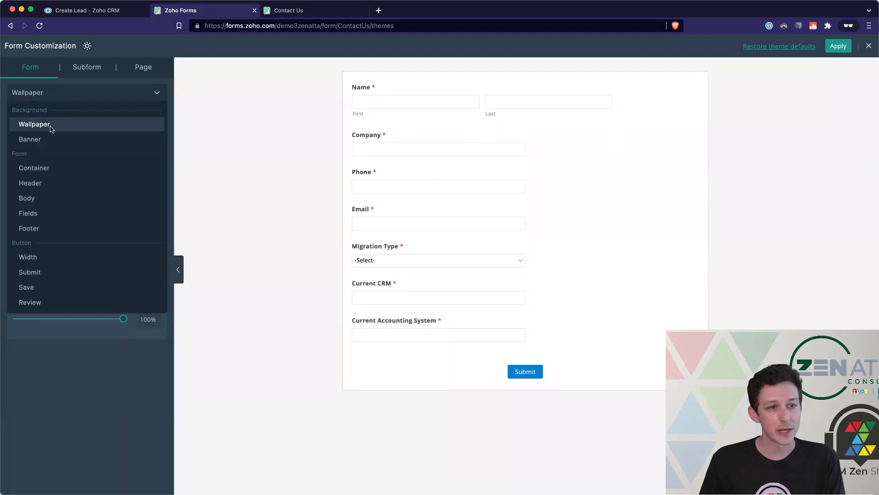
click(198, 122)
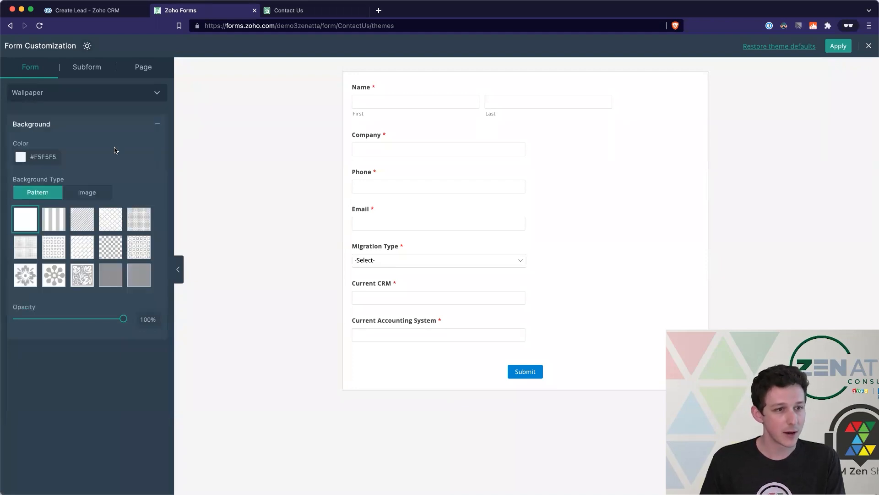
click(39, 159)
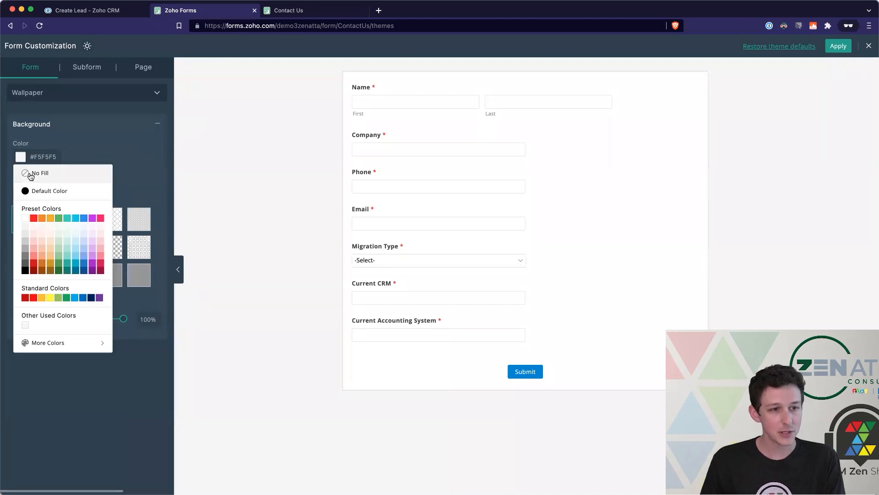
click(30, 175)
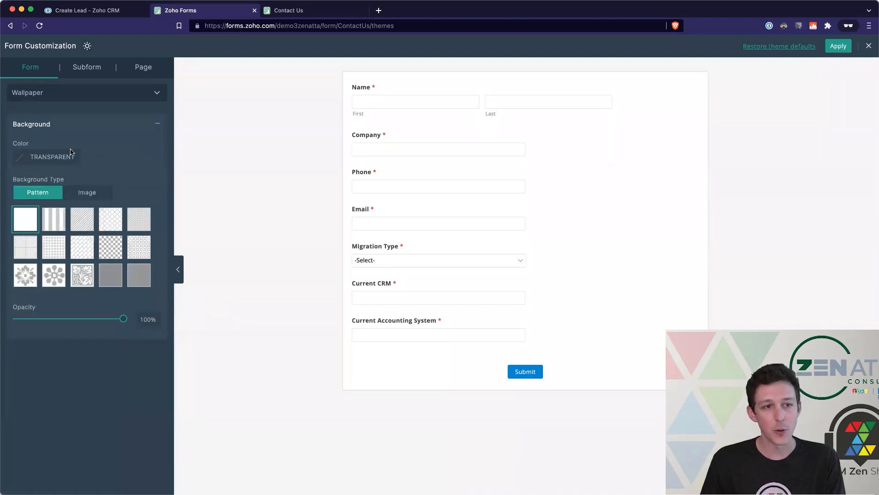
- In the Container section, set the background colour to No Fill after briefly trying light red
click(72, 98)
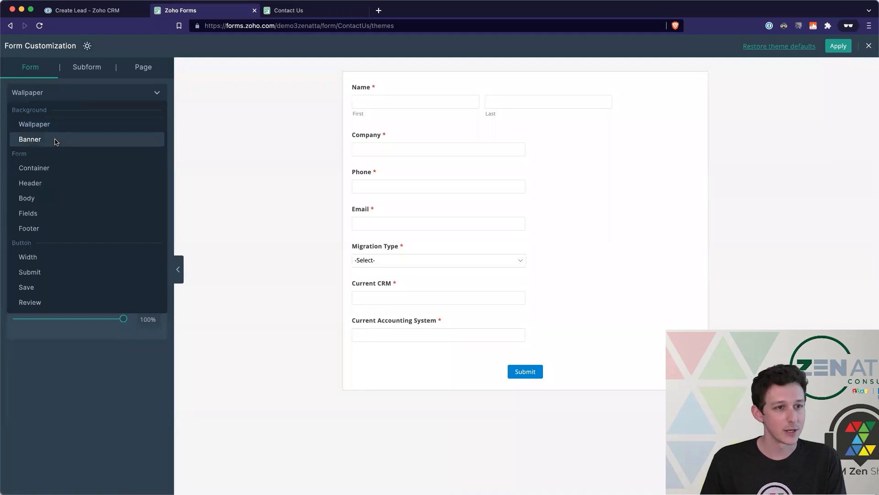
click(56, 171)
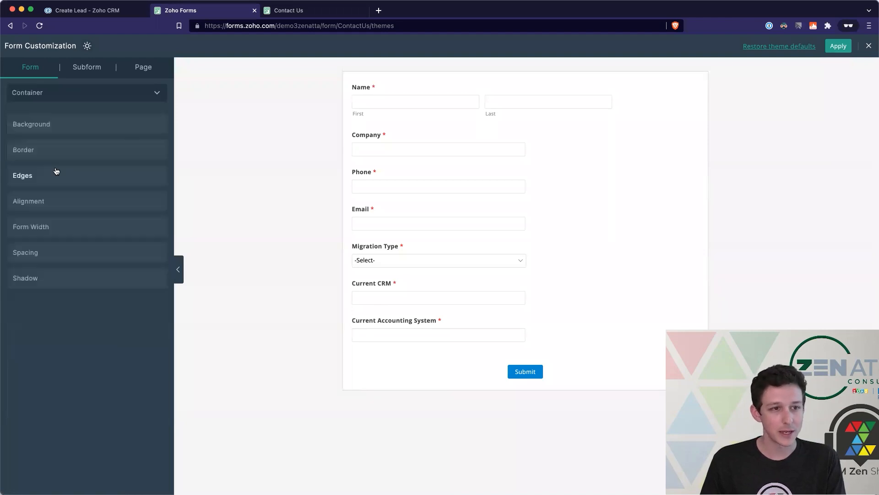
click(47, 124)
click(47, 158)
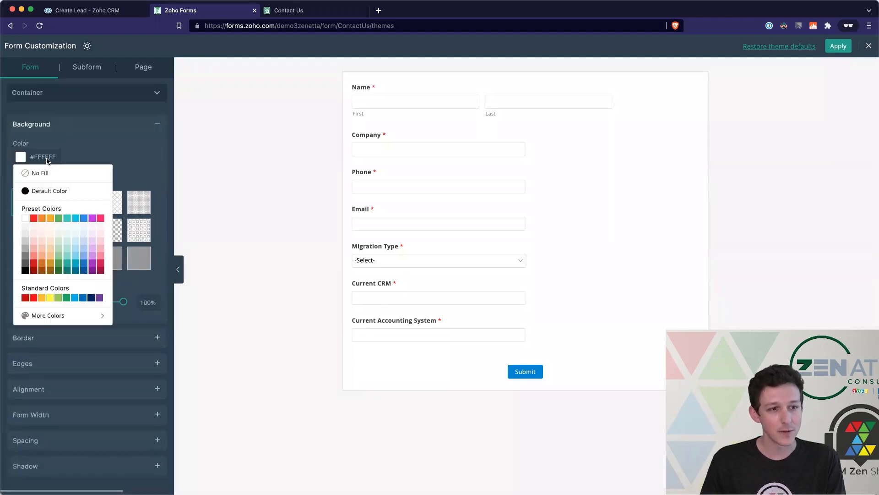
click(35, 172)
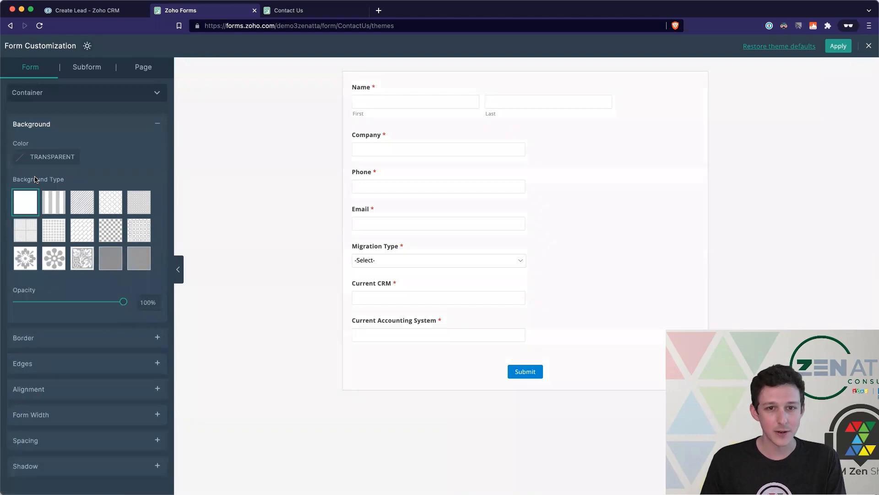
click(59, 157)
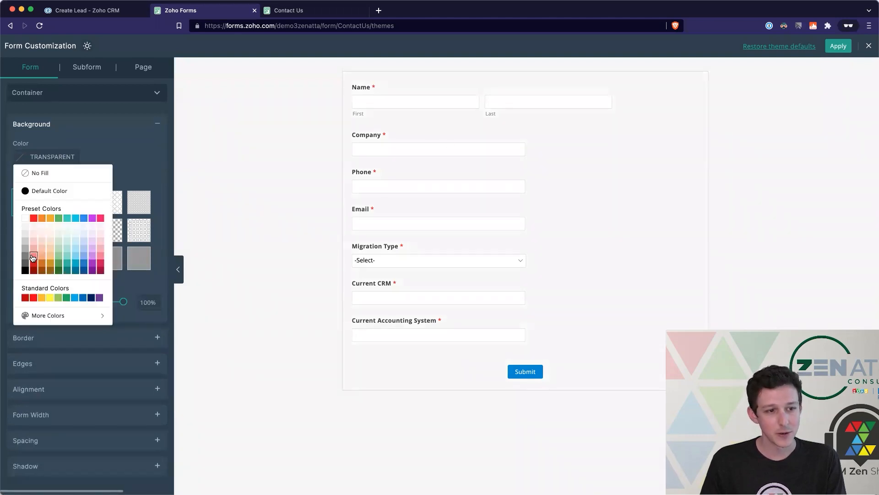
click(33, 256)
click(42, 164)
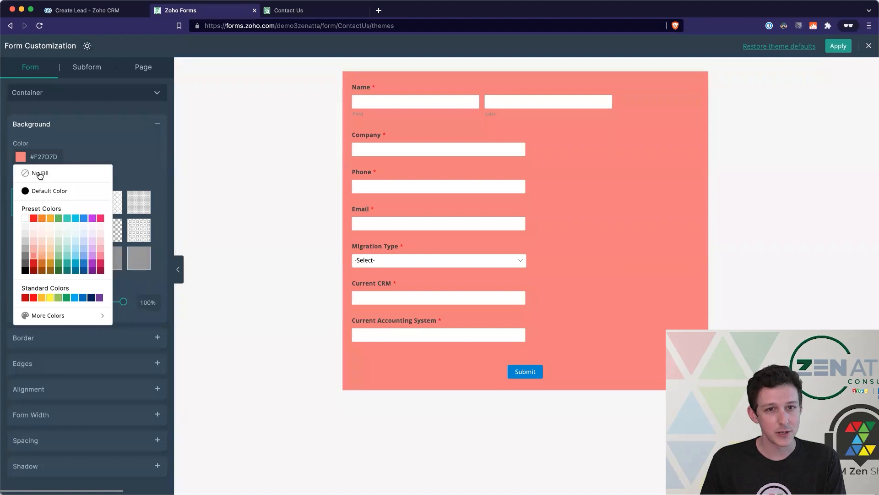
click(37, 173)
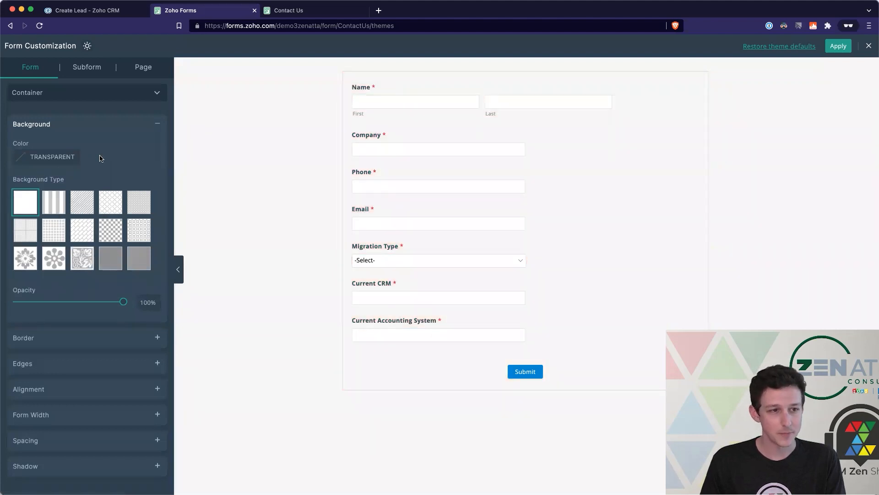
click(58, 335)
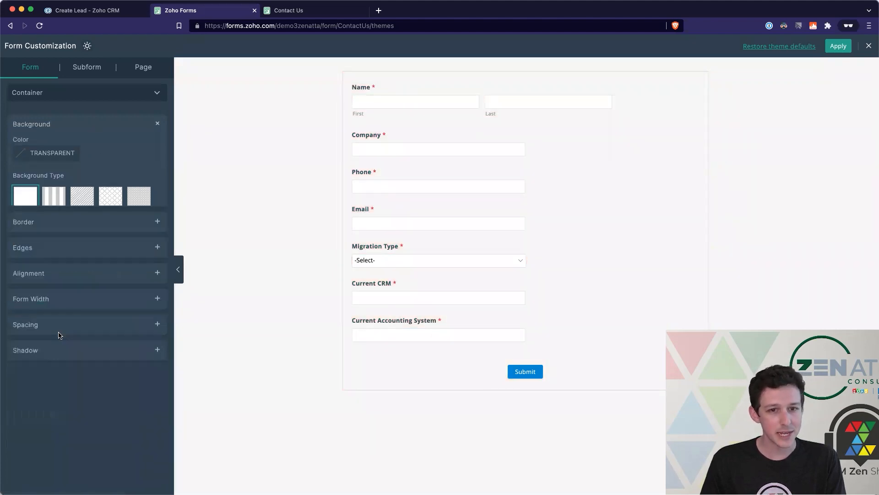
- Make the container border transparent and apply the customization to the form
click(21, 218)
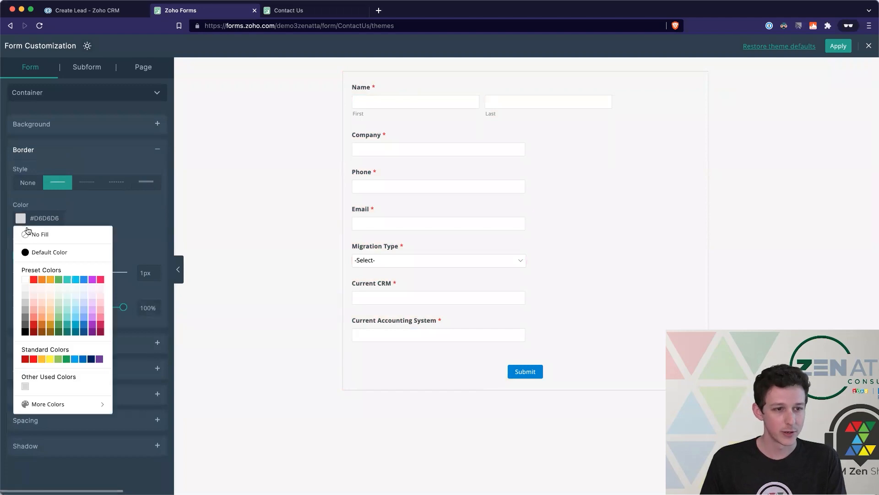
click(34, 235)
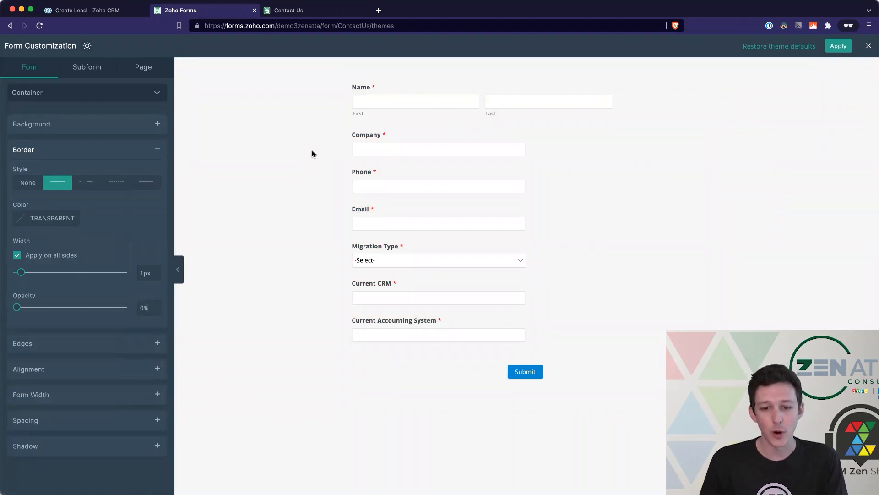
click(844, 45)
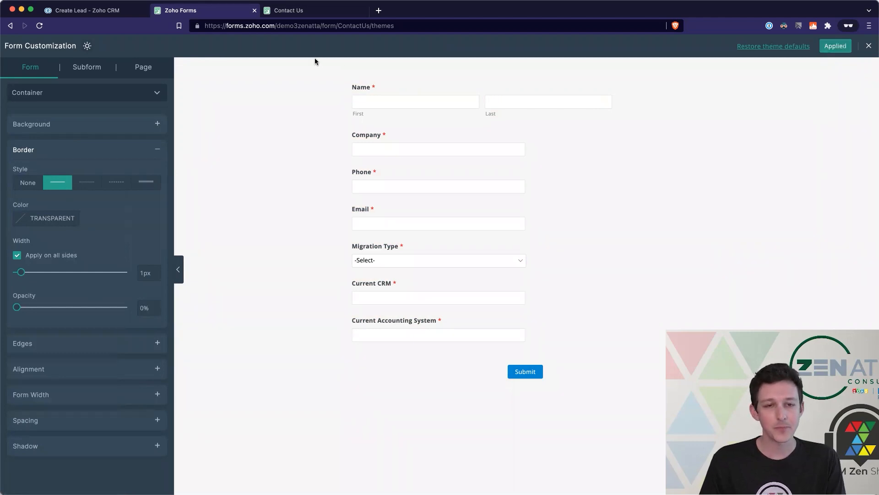
click(337, 16)
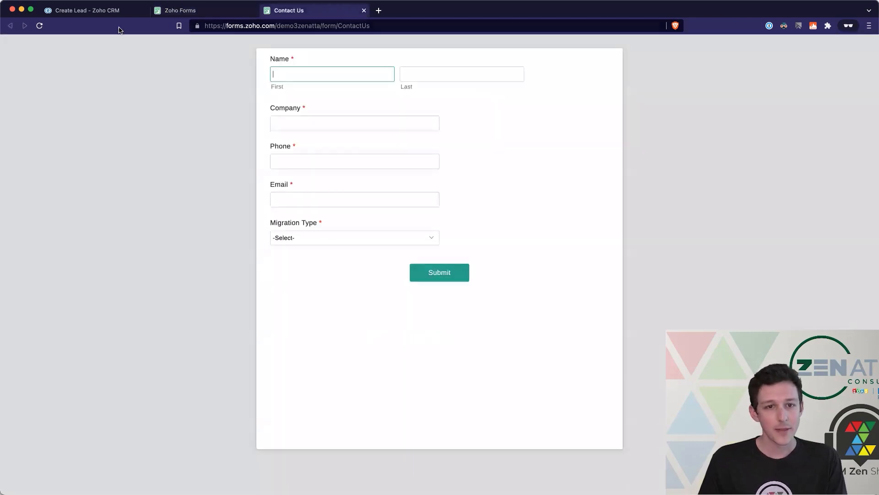
- Check the transparent 0%-opacity border on the live form, then close the customization panel with Custom applied
click(40, 26)
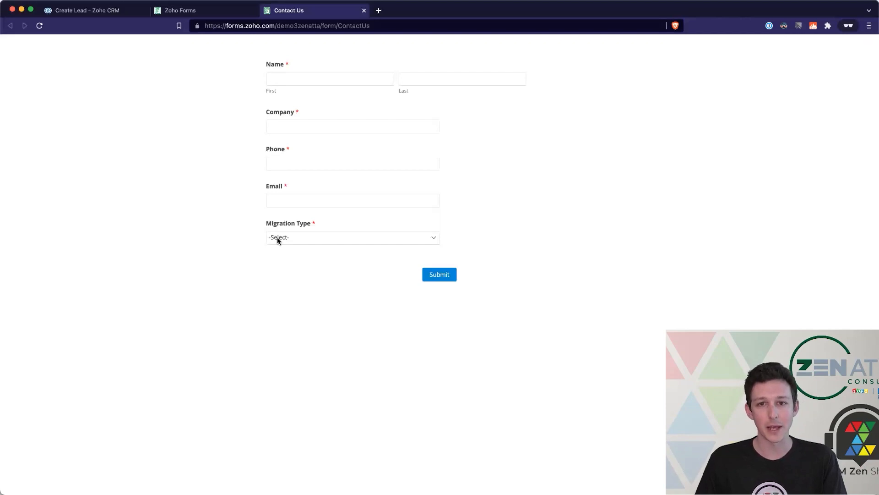
click(223, 11)
click(98, 100)
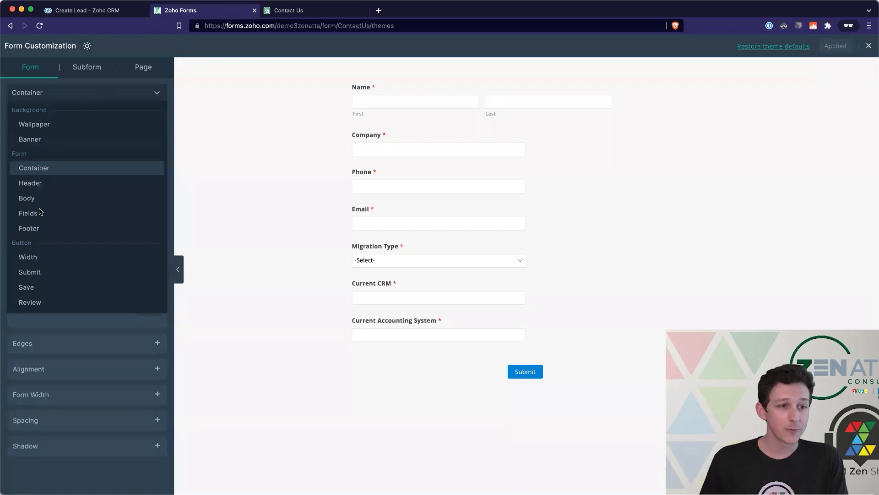
click(304, 219)
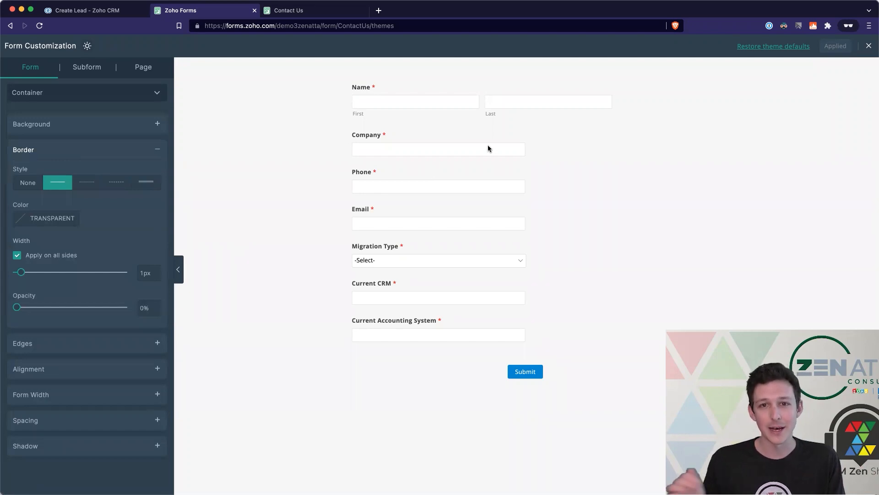
click(870, 47)
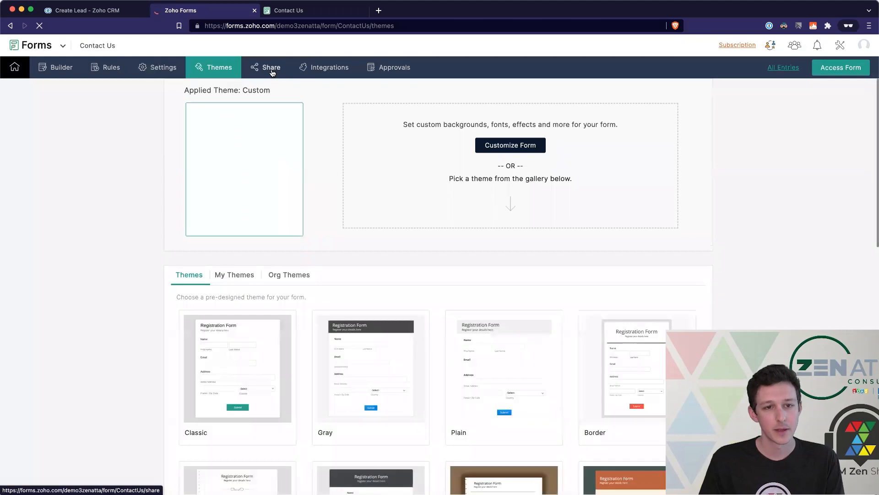
- From Share, preview the live Contact Us form and test Submit with empty required fields
click(272, 69)
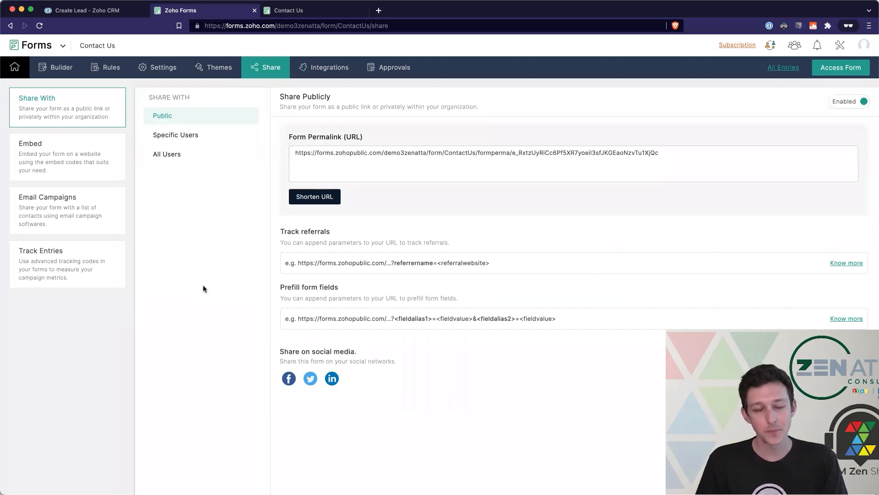
click(825, 73)
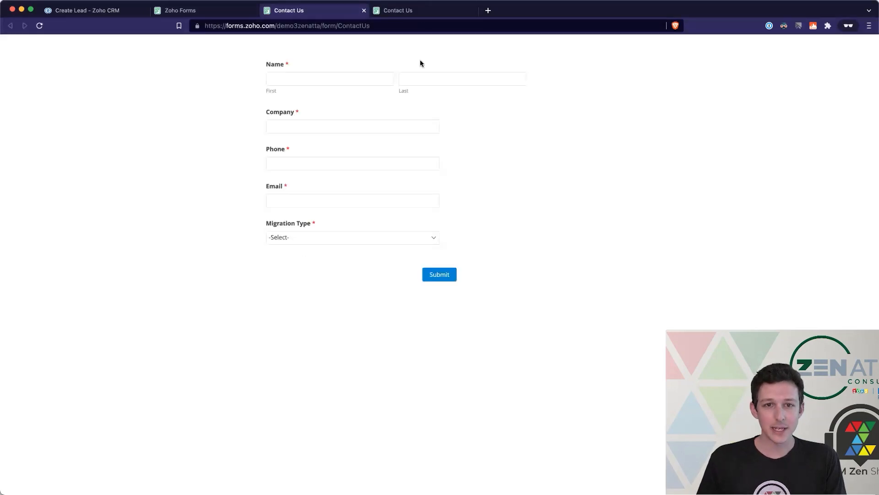
click(474, 10)
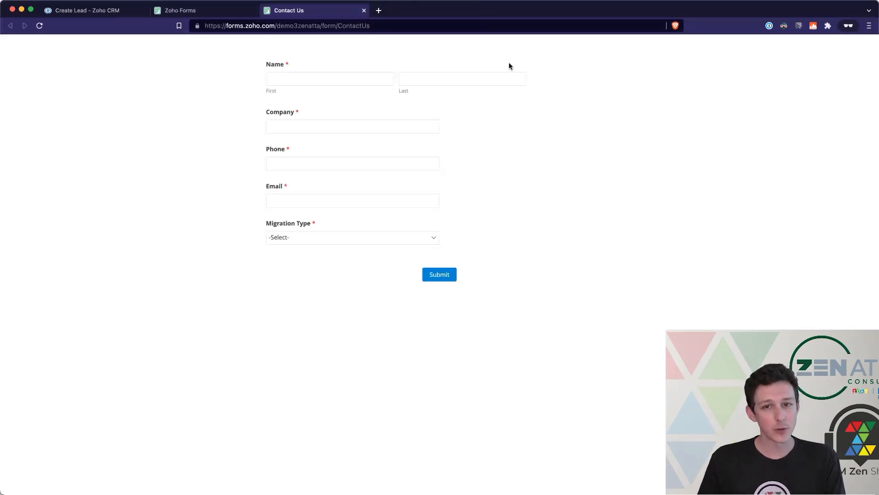
click(441, 63)
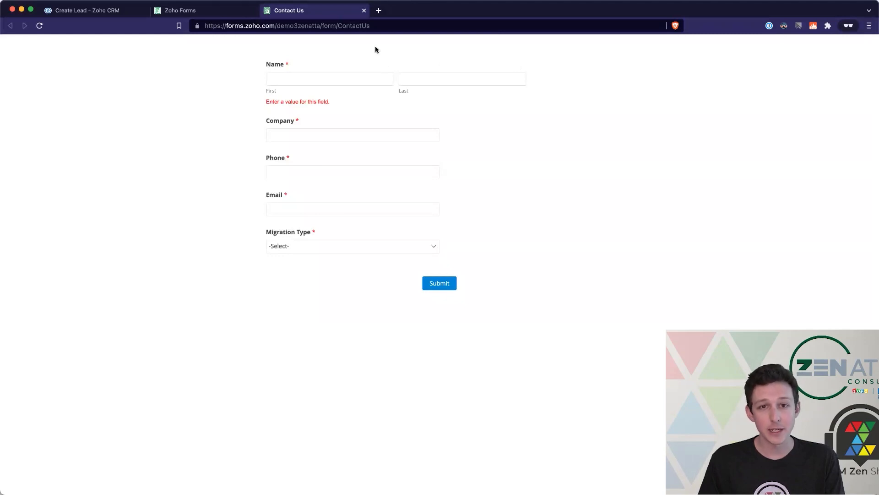
click(364, 10)
- Copy the Form Permalink, load it in a new browser tab, then show the Embed options
click(313, 153)
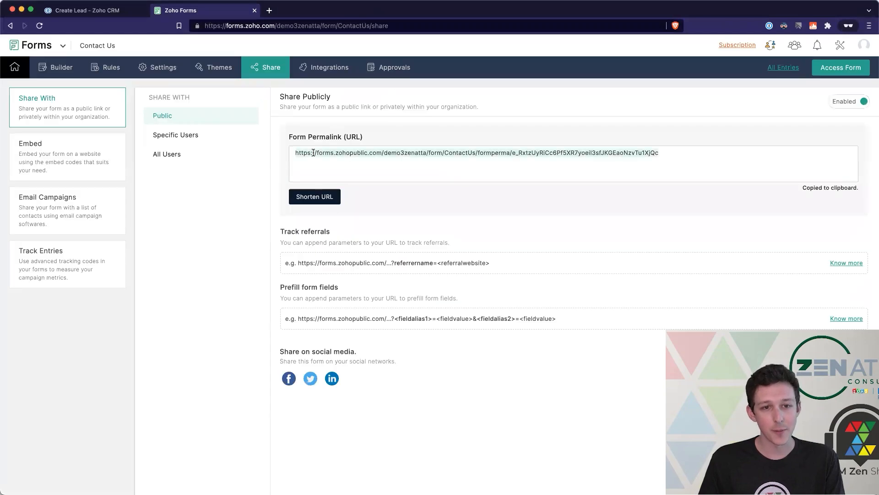
click(269, 11)
key(super+v)
key(Return)
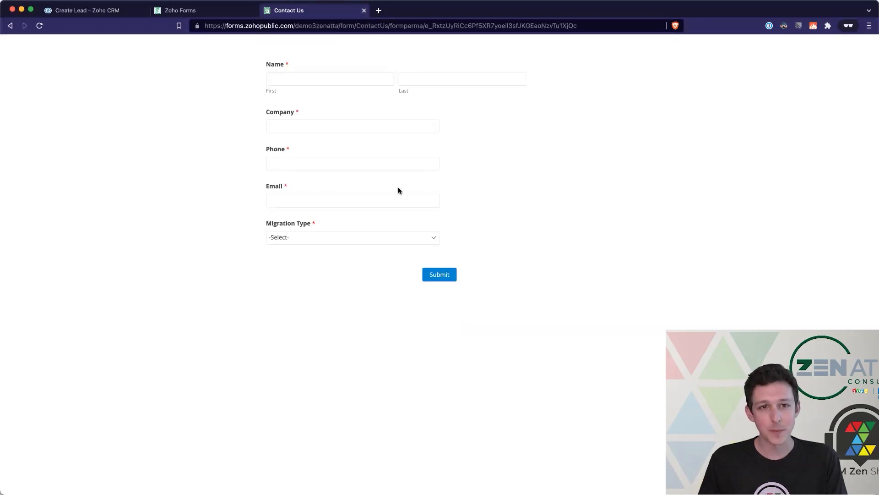
click(365, 11)
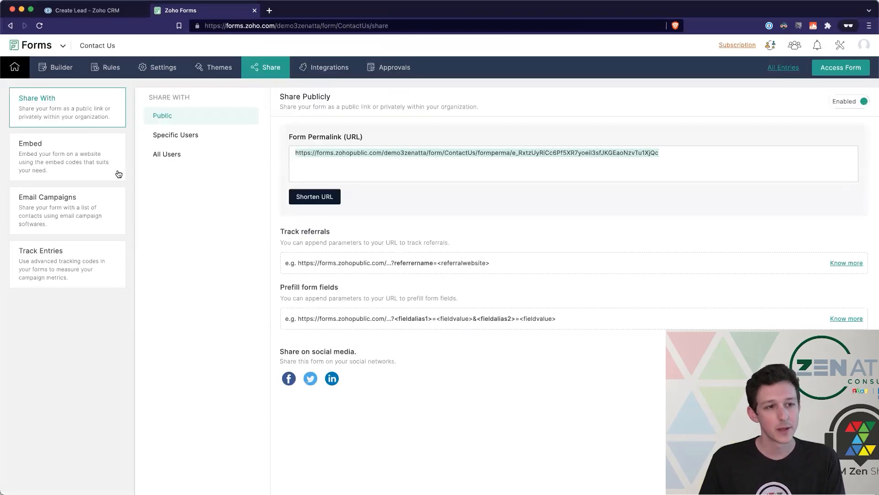
click(84, 166)
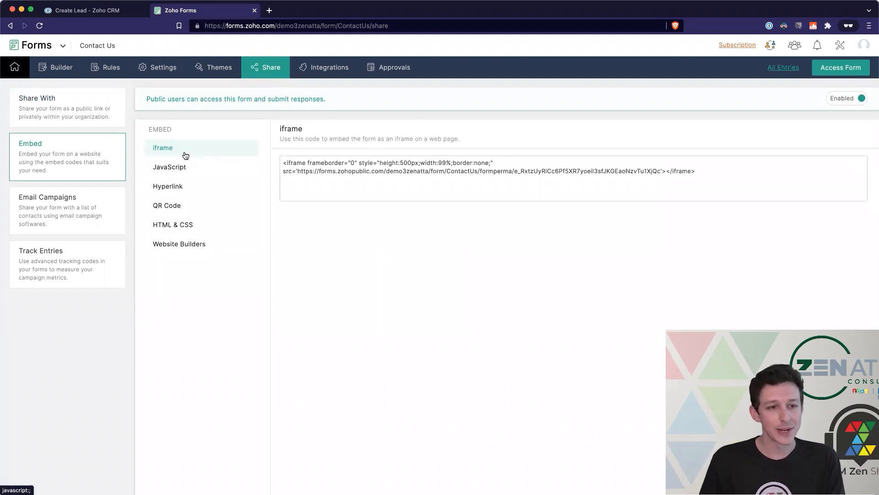
- Review the Default JS Code under the JavaScript embed option, then go to Track Entries
click(178, 167)
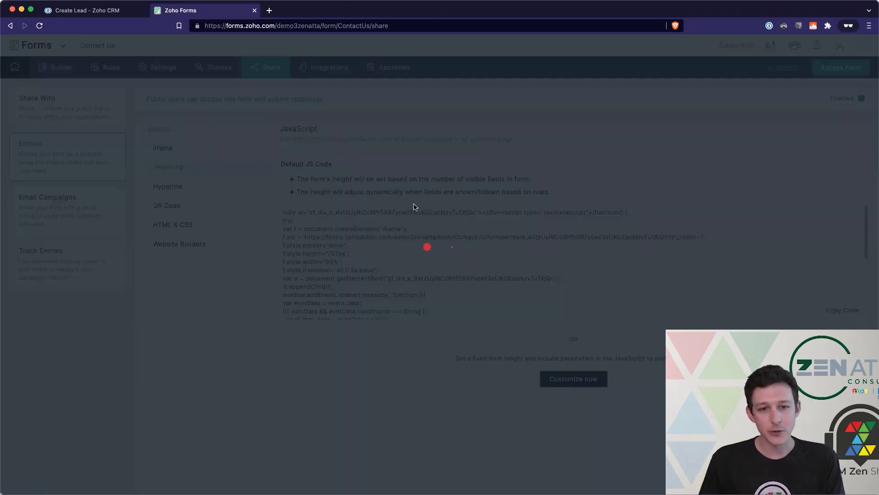
scroll(413, 257, down, 5)
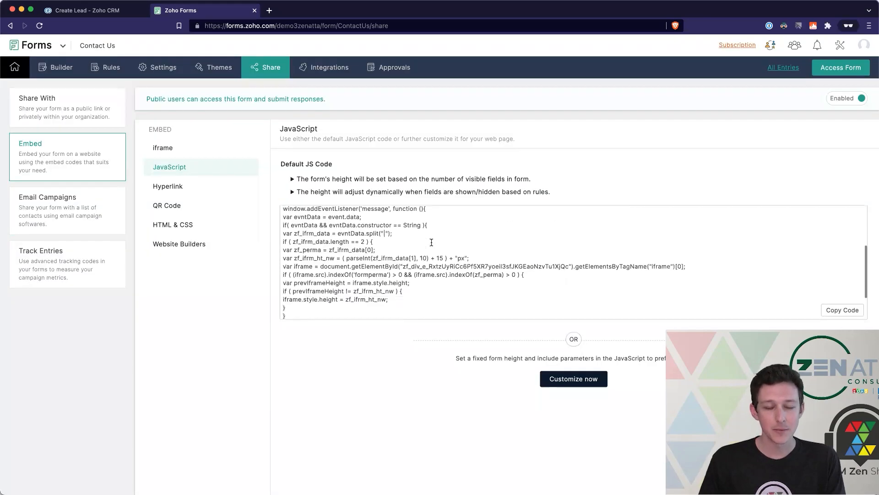
click(348, 316)
scroll(351, 314, down, 3)
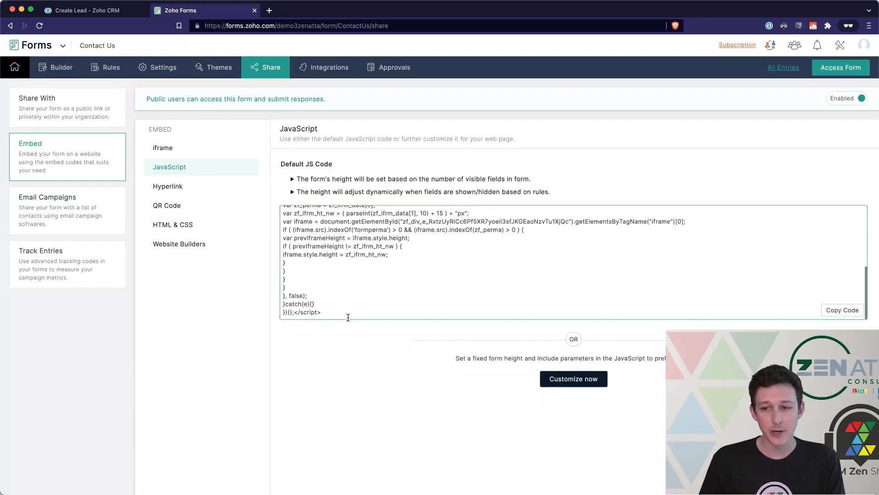
drag(355, 310, 368, 239)
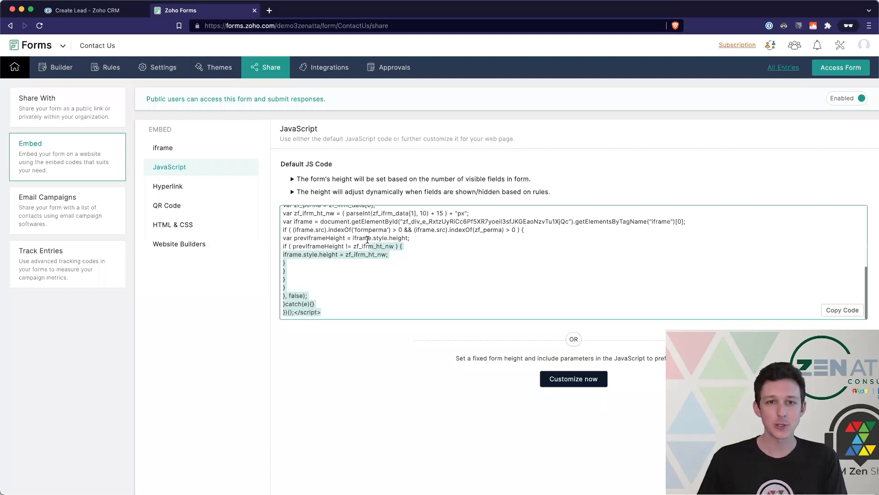
click(357, 296)
scroll(357, 296, up, 10)
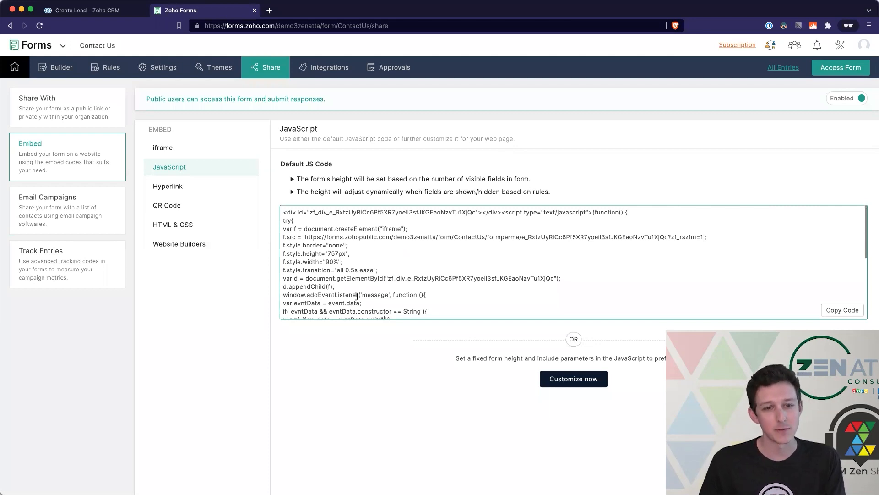
scroll(357, 296, down, 10)
drag(329, 314, 285, 170)
click(290, 253)
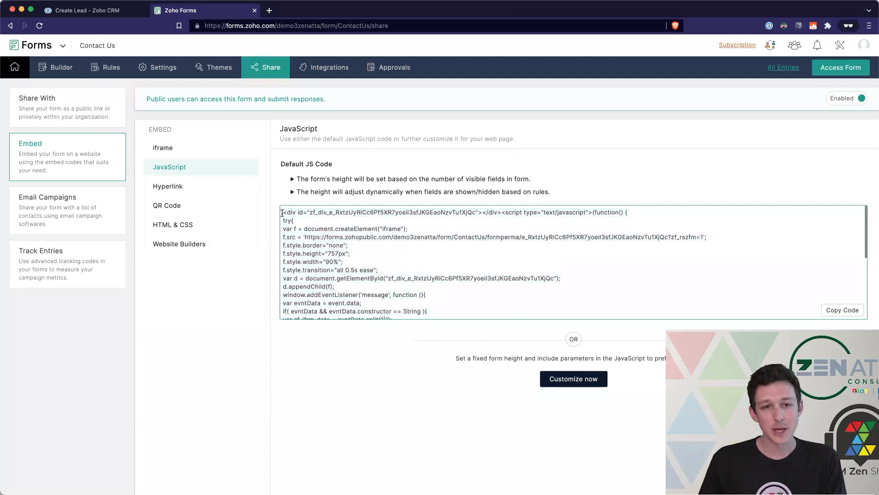
drag(282, 213, 358, 293)
click(359, 293)
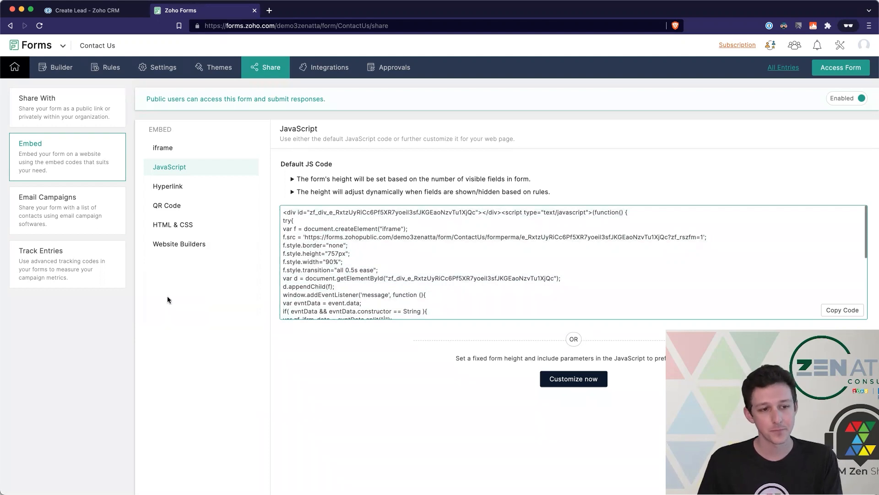
click(75, 280)
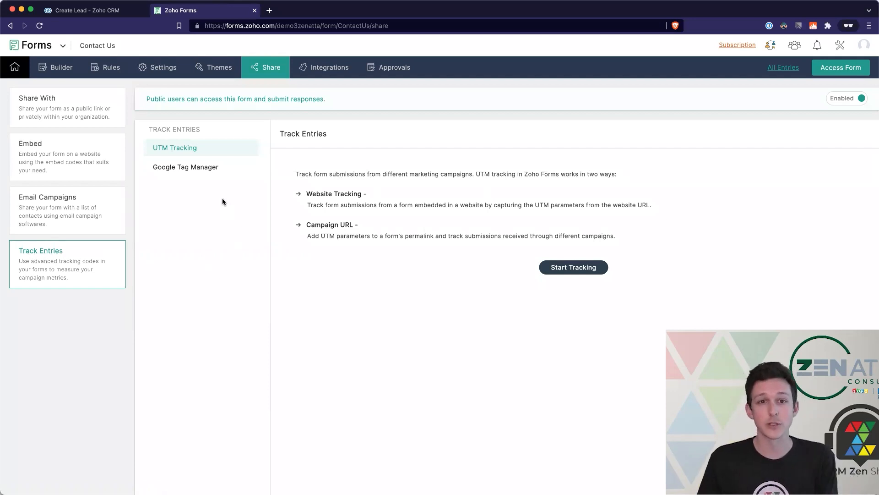
- Start UTM tracking with the default utm parameters and view the website tracking code
drag(630, 237, 296, 171)
click(296, 170)
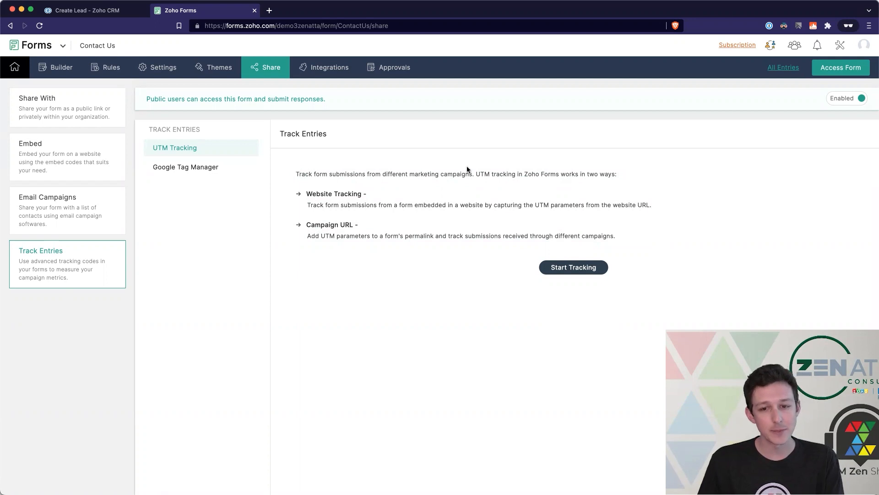
click(573, 267)
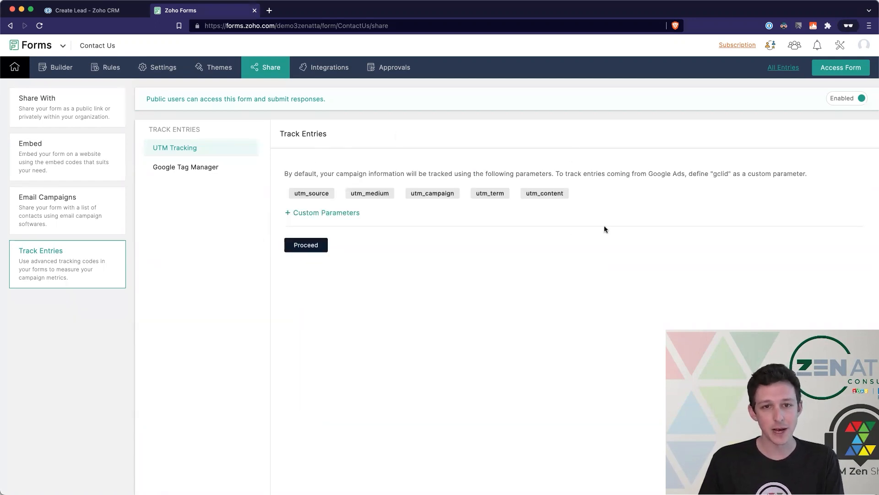
click(303, 247)
click(418, 284)
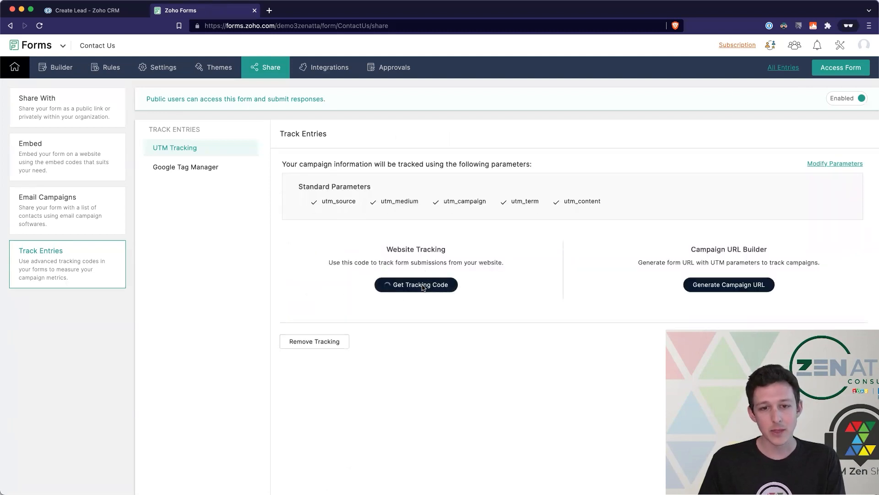
scroll(444, 150, down, 10)
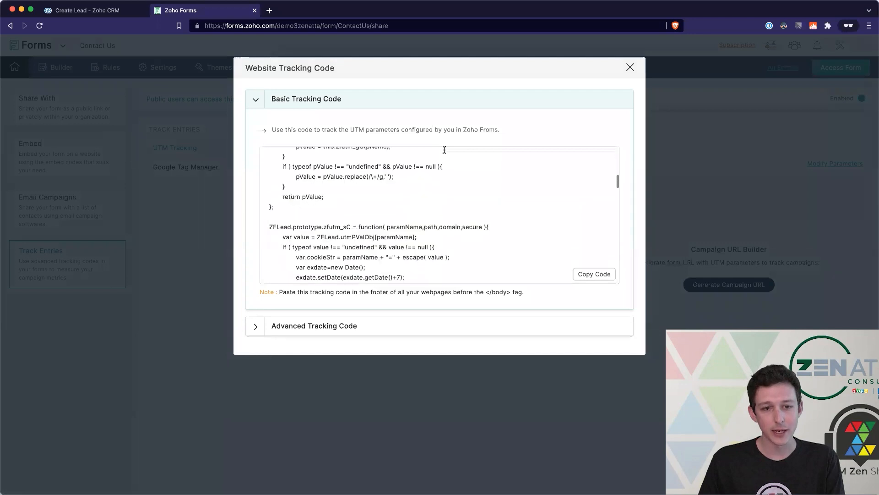
scroll(444, 150, down, 1)
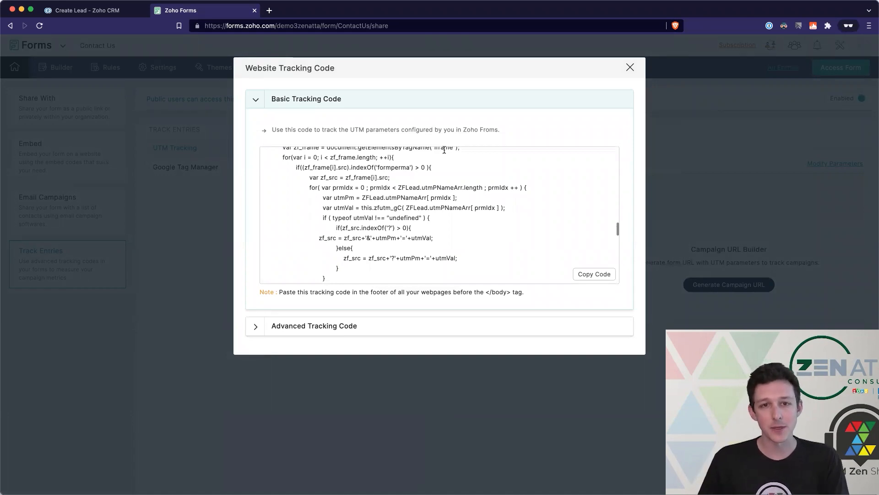
click(630, 68)
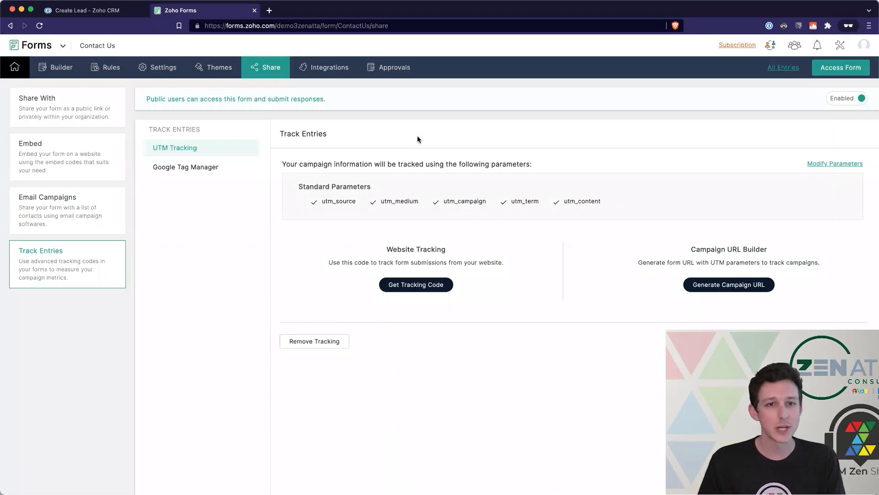
- Remove the UTM tracking from the form and go to Integrations
click(325, 340)
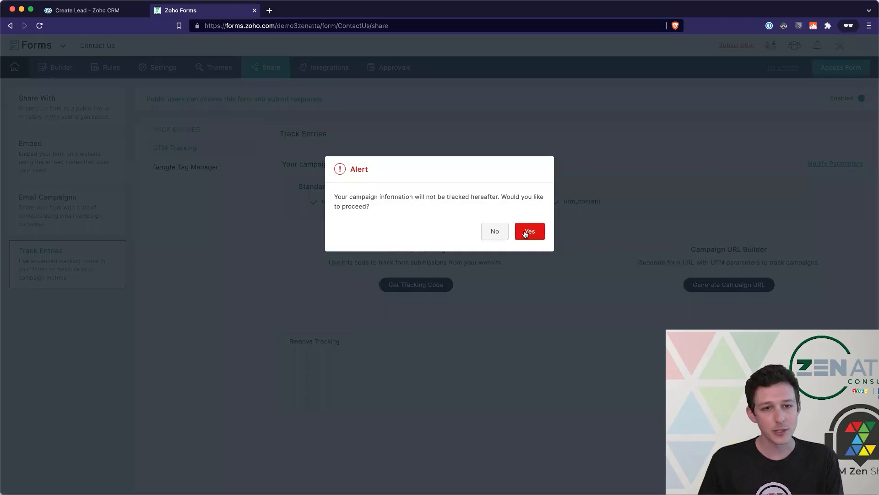
click(527, 232)
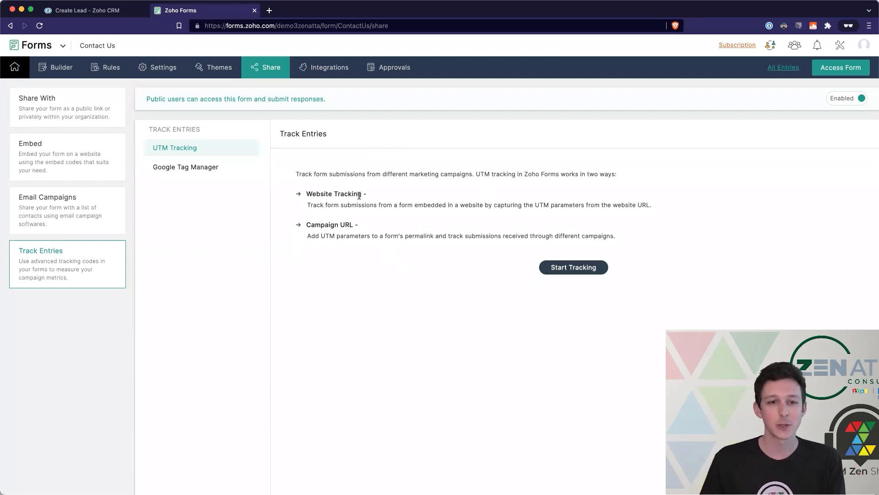
click(327, 77)
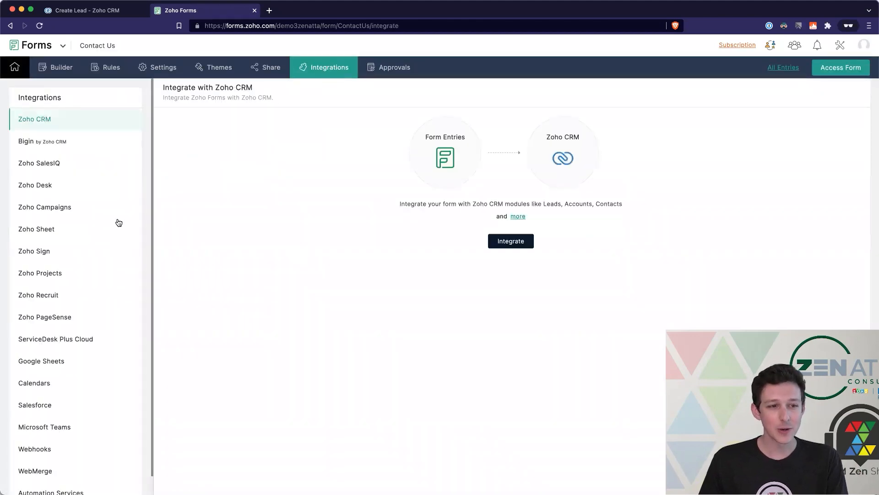
- Scroll the Integrations list from Zoho CRM down to Automation Services and back
scroll(111, 218, down, 1)
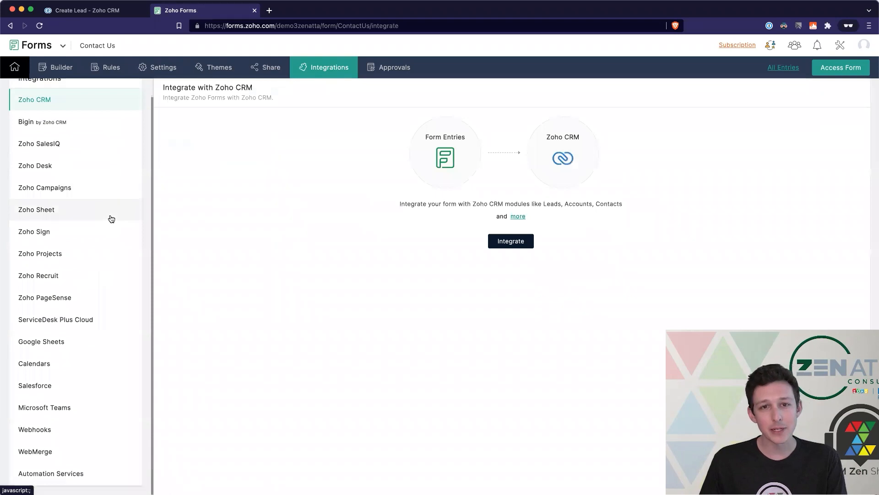
scroll(111, 218, up, 1)
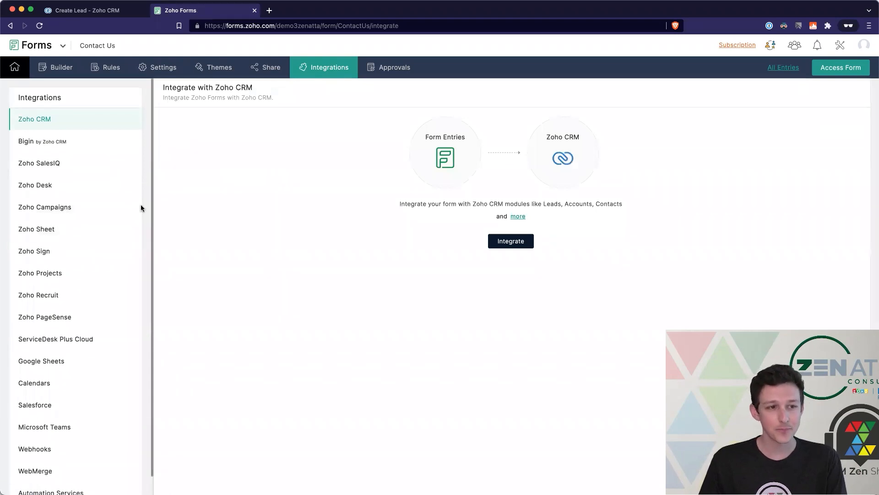
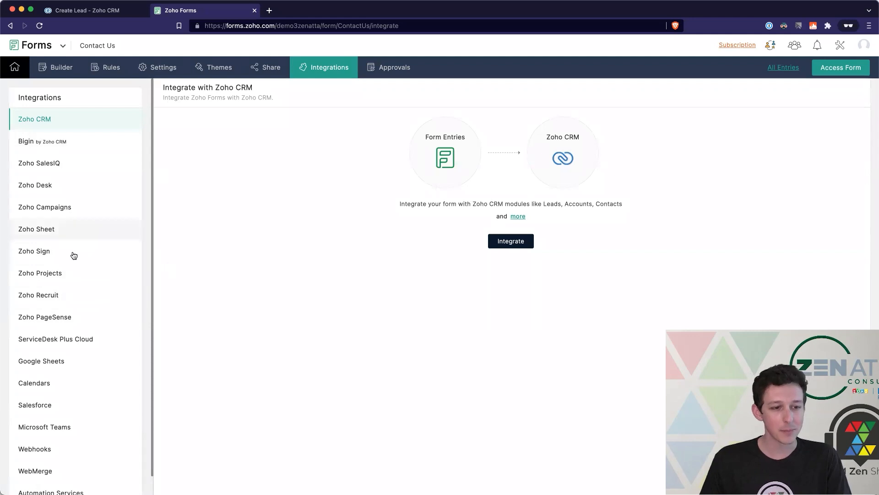
- Begin the Zoho CRM integration and send form entries to the Leads module, Standard layout
scroll(71, 293, down, 1)
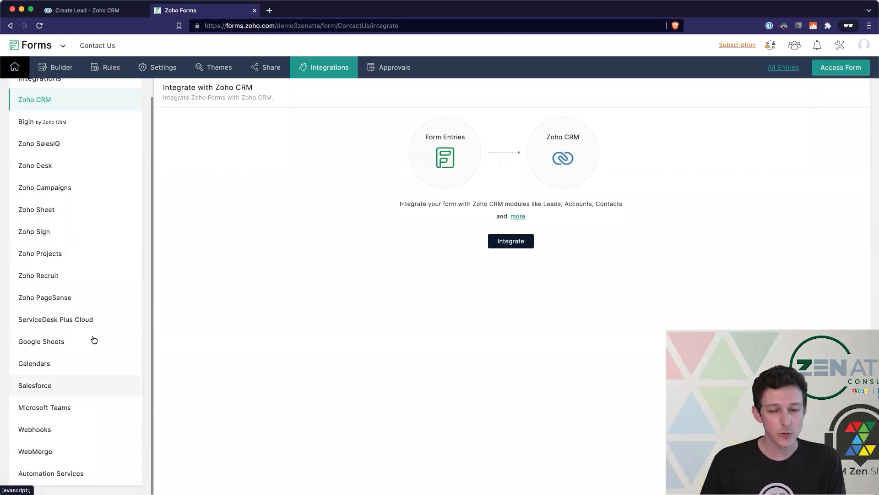
scroll(75, 115, up, 1)
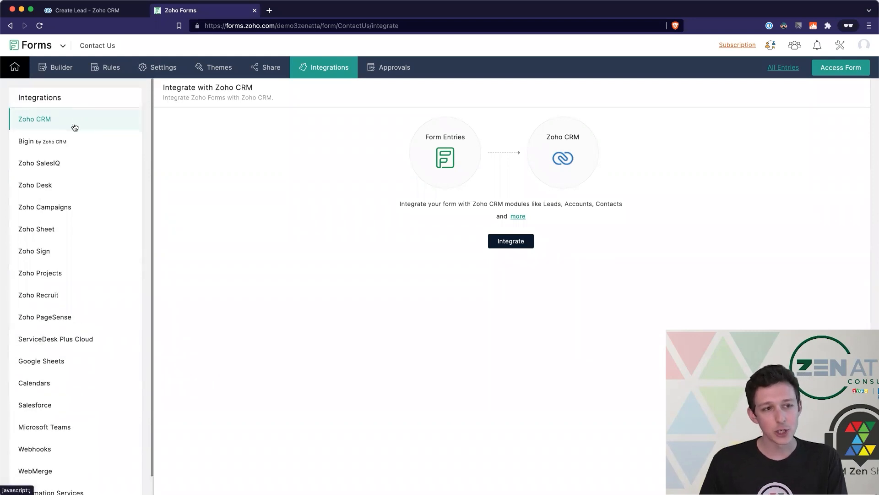
click(510, 243)
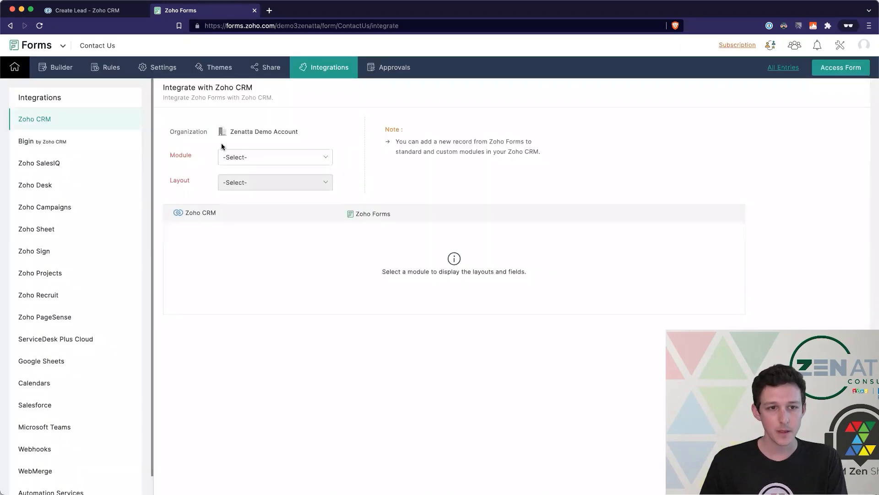
drag(230, 132, 301, 132)
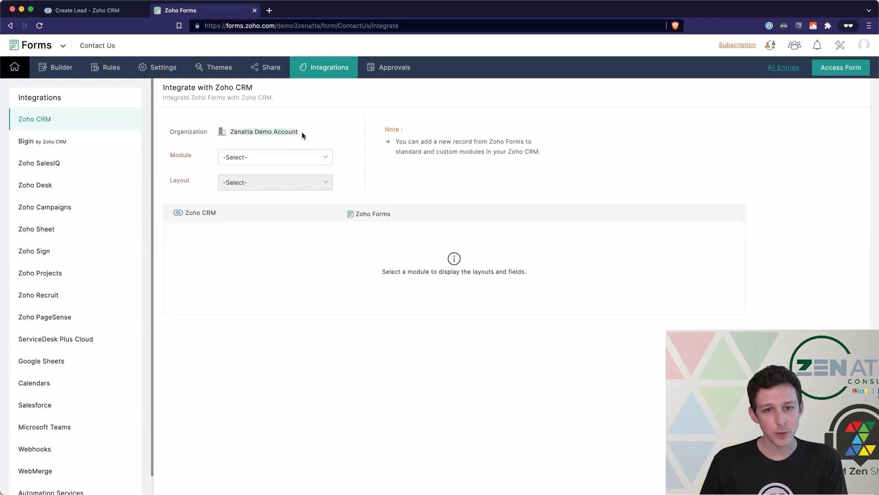
click(294, 158)
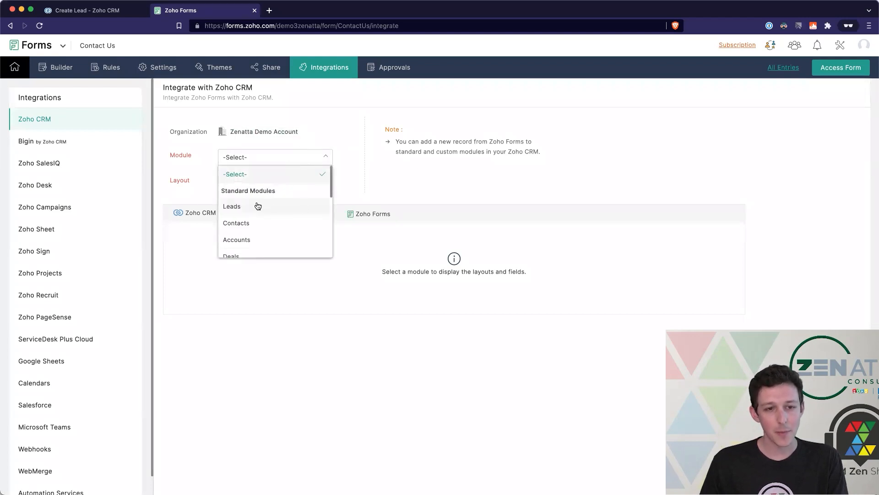
click(278, 206)
- Map CRM Last Name to the form's Name - Last and Company to Company
scroll(416, 237, down, 2)
click(415, 237)
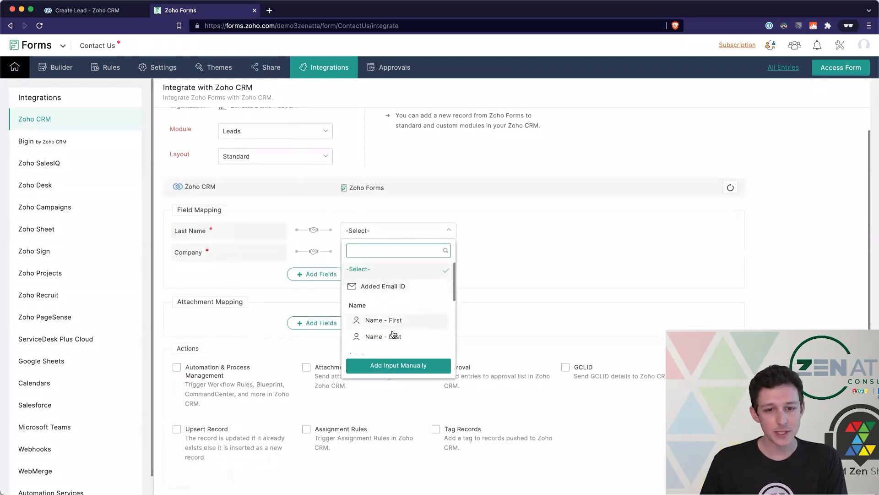
click(393, 337)
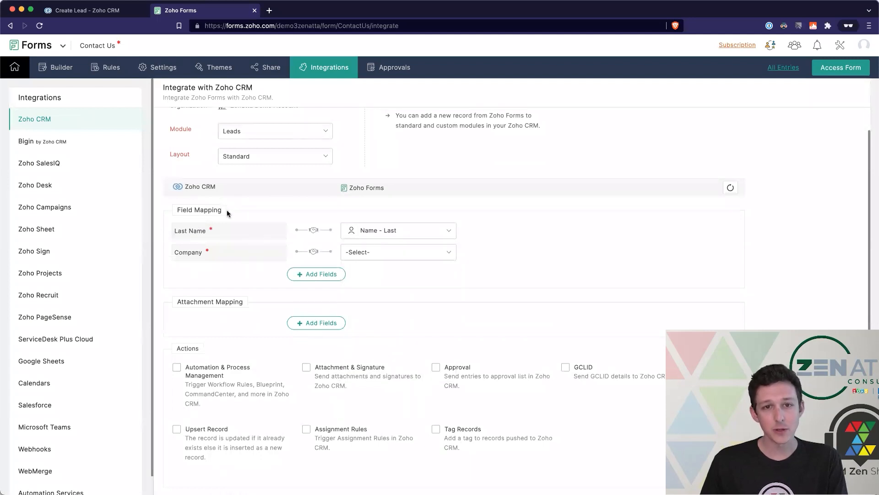
click(404, 254)
text(compn)
key(BackSpace)
text(a)
click(410, 292)
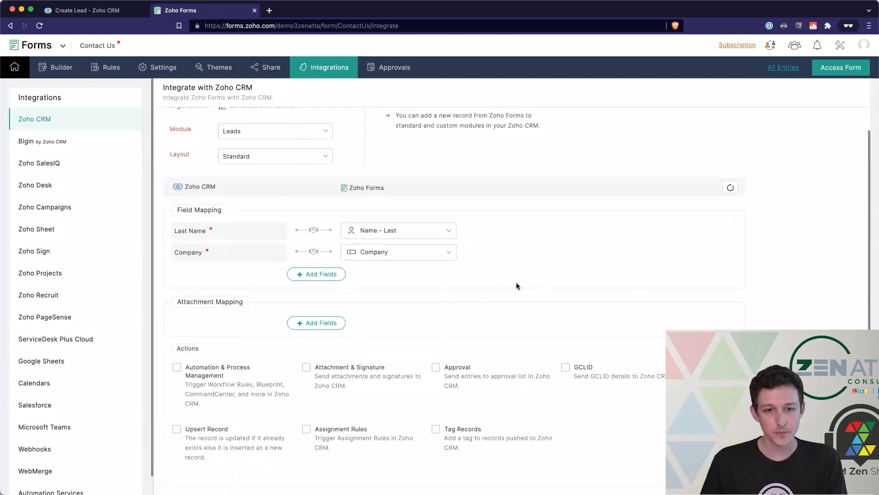
- Add a mapping row linking CRM First Name to the form's first name
click(327, 275)
click(251, 274)
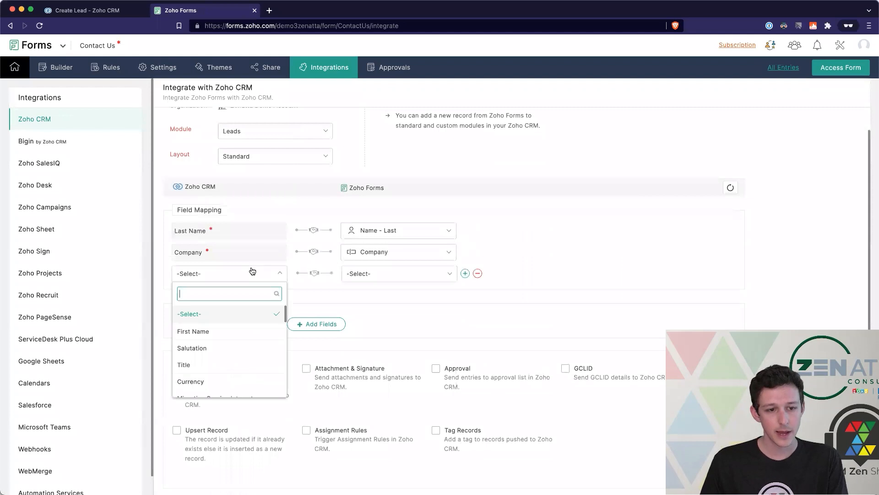
click(229, 331)
click(359, 275)
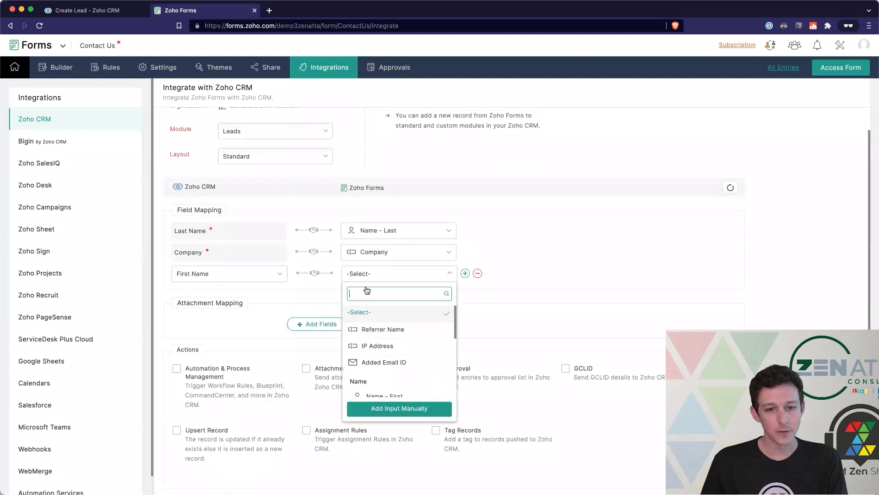
click(382, 395)
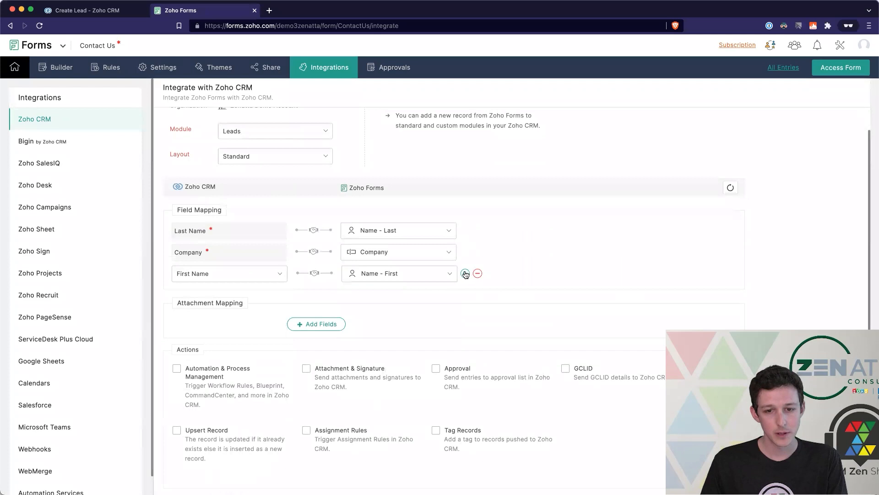
- Add a mapping row linking CRM Email to the form's Email field
click(464, 273)
click(216, 298)
text(email)
click(212, 334)
click(361, 303)
text(email)
click(369, 351)
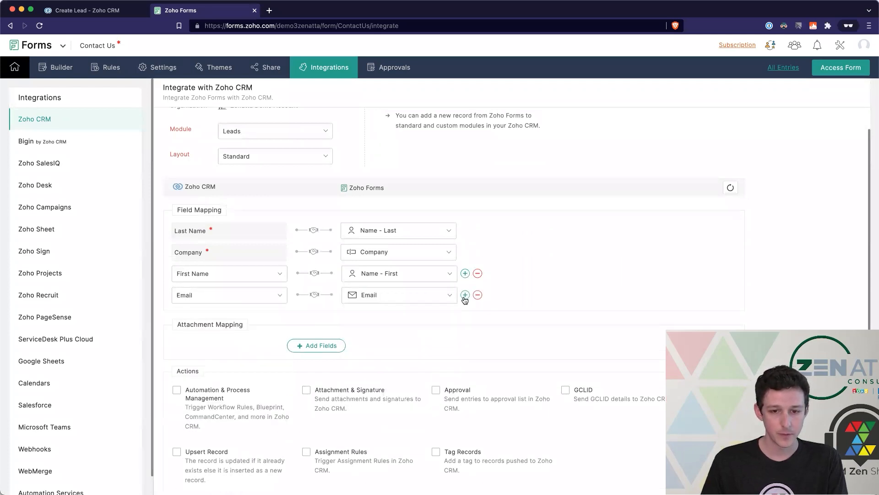
- Add a mapping row linking CRM Phone to the form's Phone field
click(464, 294)
click(223, 322)
text(phone)
key(Return)
click(382, 316)
text(phone)
key(Return)
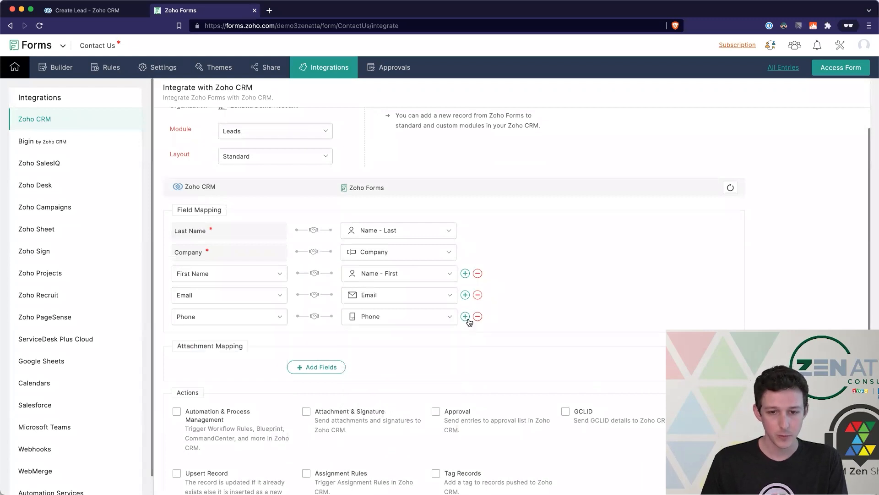
- Add a mapping row linking CRM Lead Source to the form's Lead Source
click(465, 316)
click(243, 341)
text(lead)
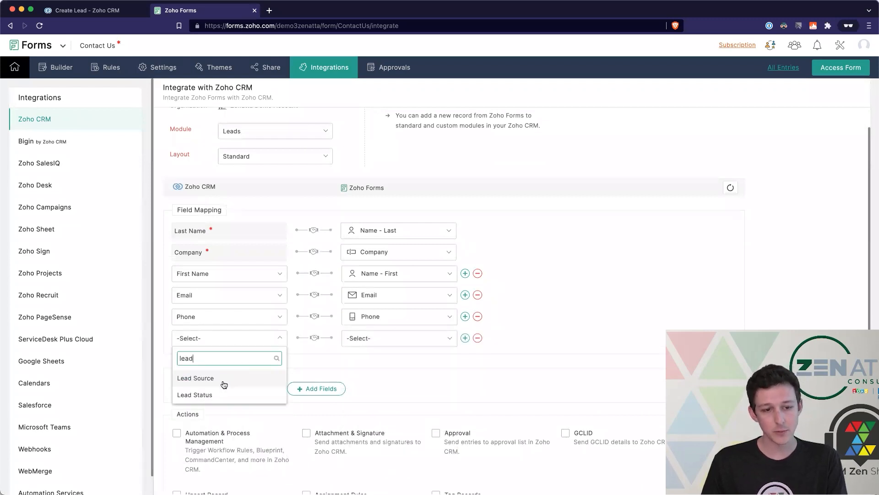
key(Return)
click(360, 344)
text(lead)
click(380, 385)
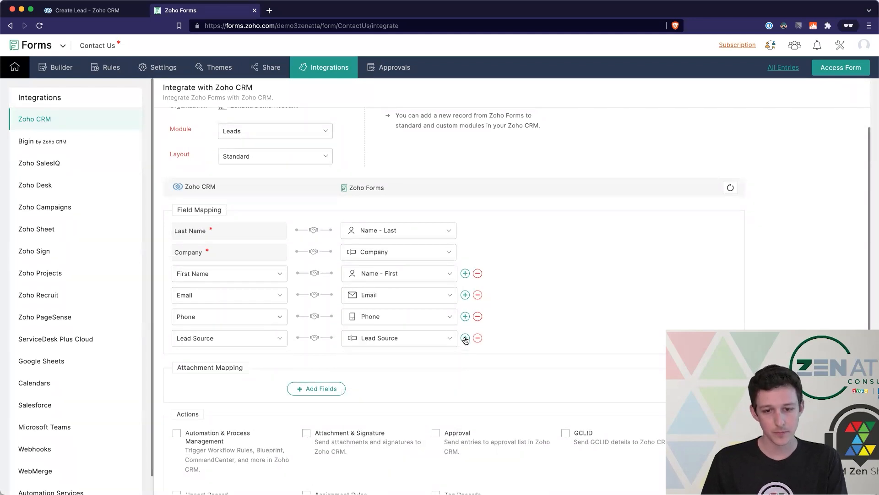
- Add a mapping row linking CRM Lead Status to the form's Lead Status
click(465, 338)
click(229, 360)
text(lead)
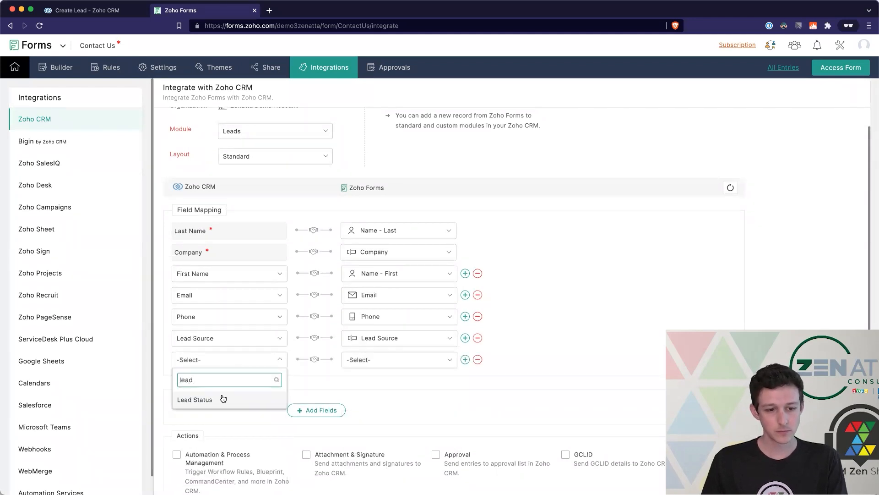
click(223, 398)
click(398, 359)
text(st)
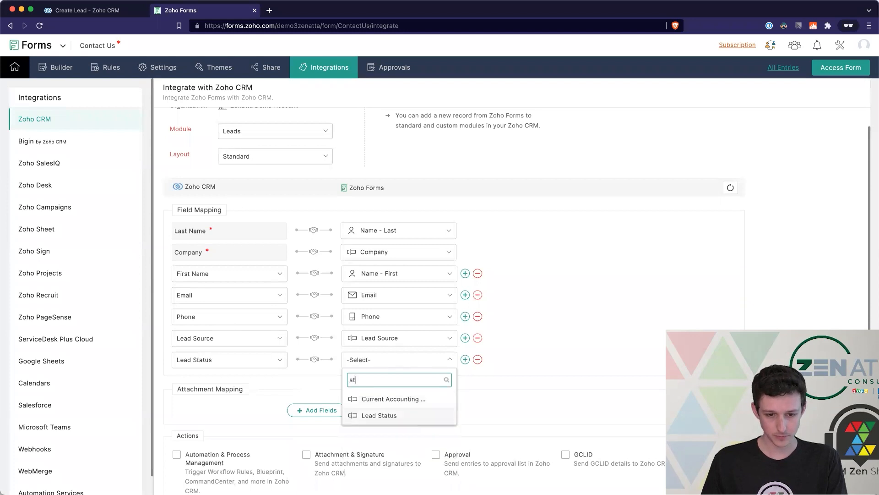
click(380, 415)
- Map CRM Migration Service Interest to the form's Migration Type field
click(465, 359)
scroll(465, 321, down, 3)
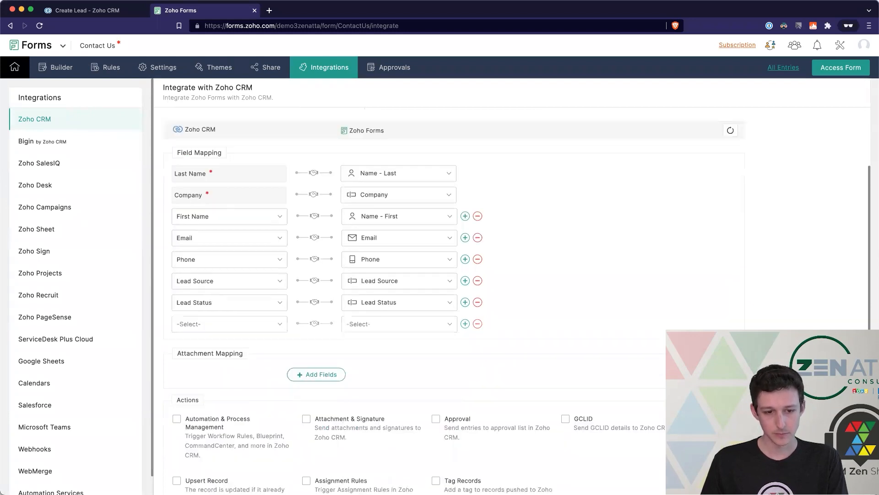
click(229, 280)
text(migr)
click(240, 320)
click(396, 280)
text(migr)
click(409, 319)
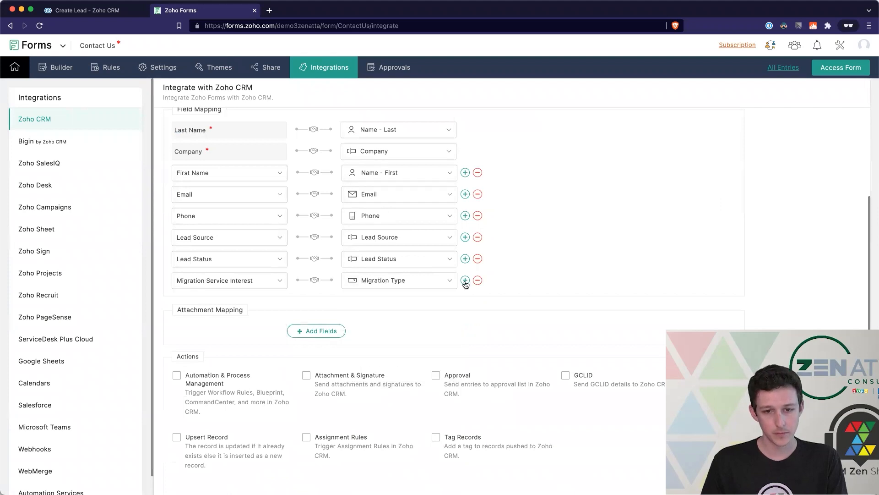
- Add a mapping row linking CRM Current CRM to the form's Current CRM
click(465, 279)
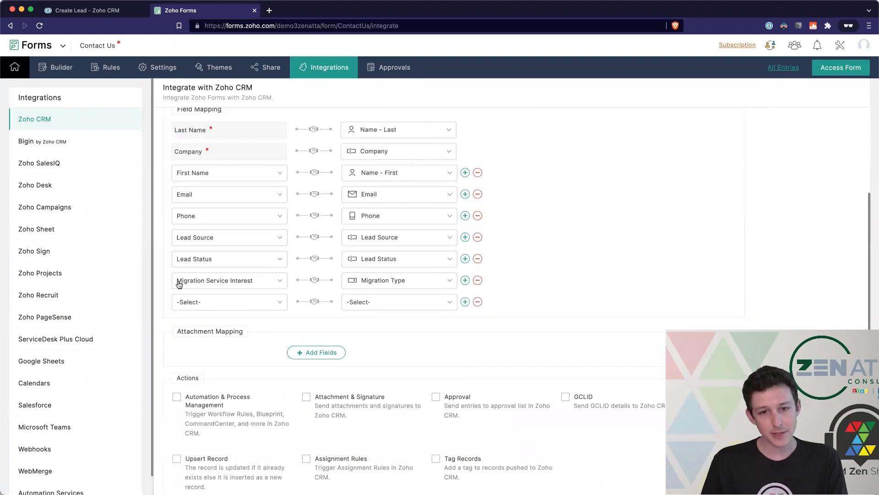
scroll(179, 285, up, 1)
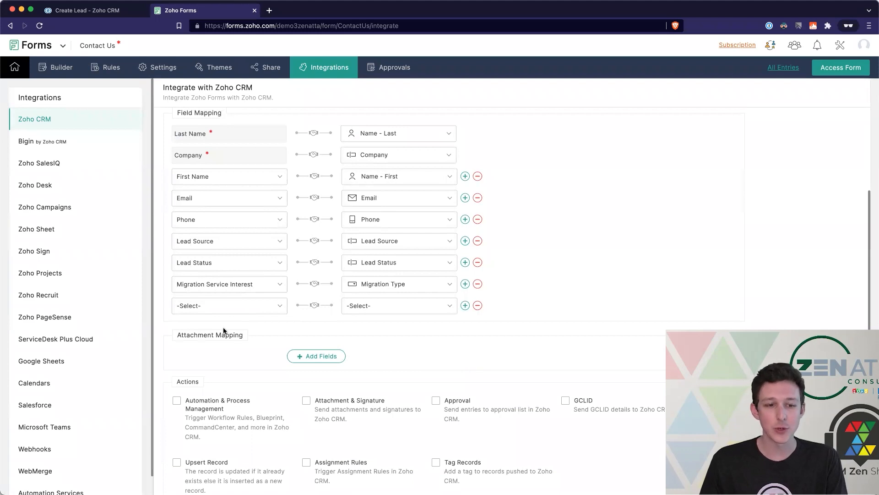
click(229, 311)
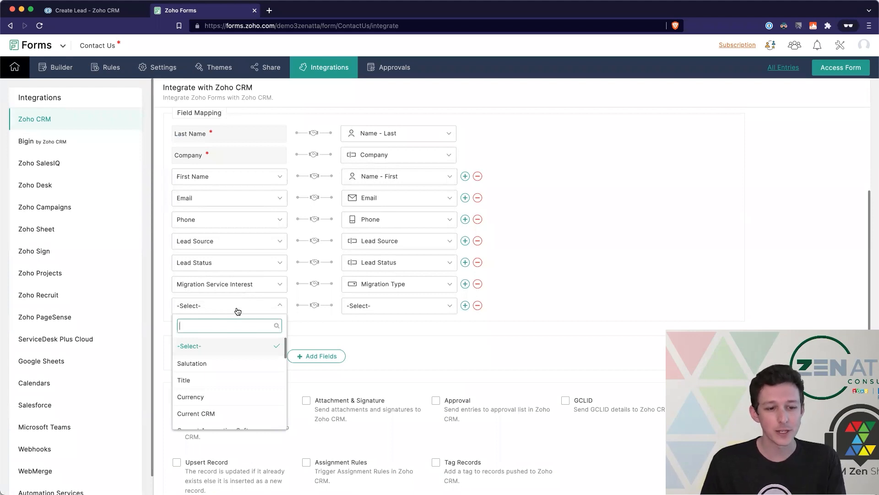
click(206, 413)
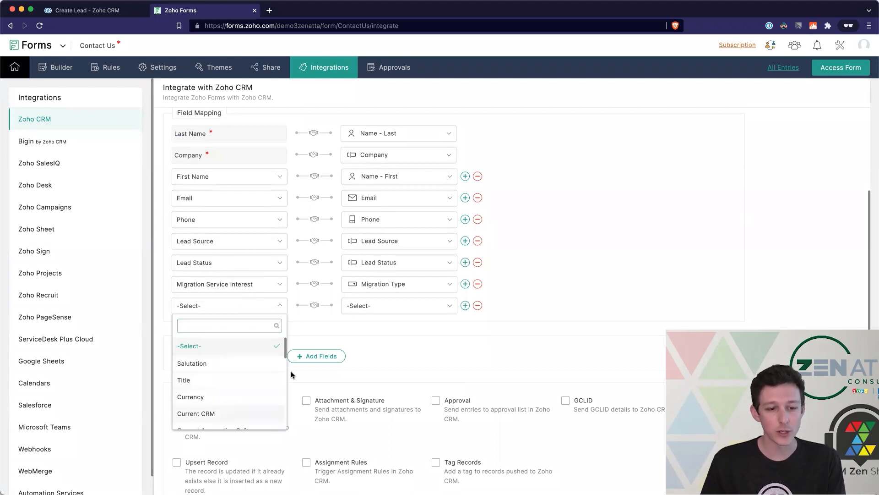
click(391, 313)
text(urr)
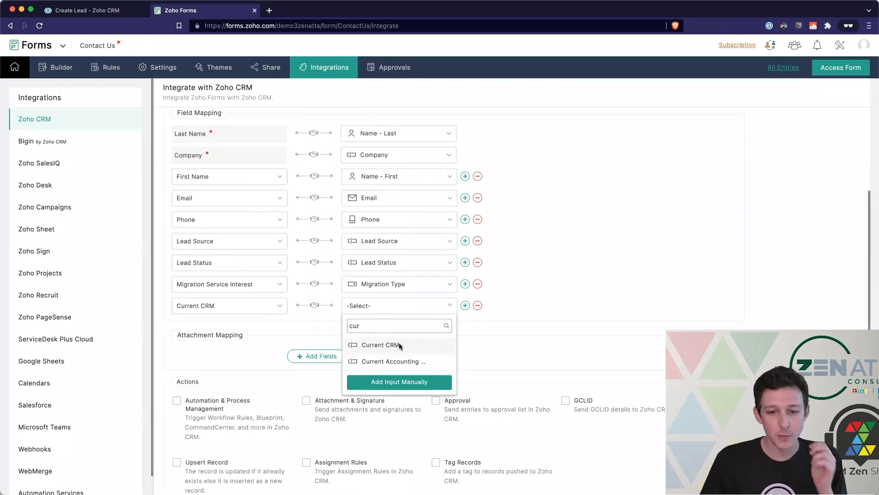
click(380, 344)
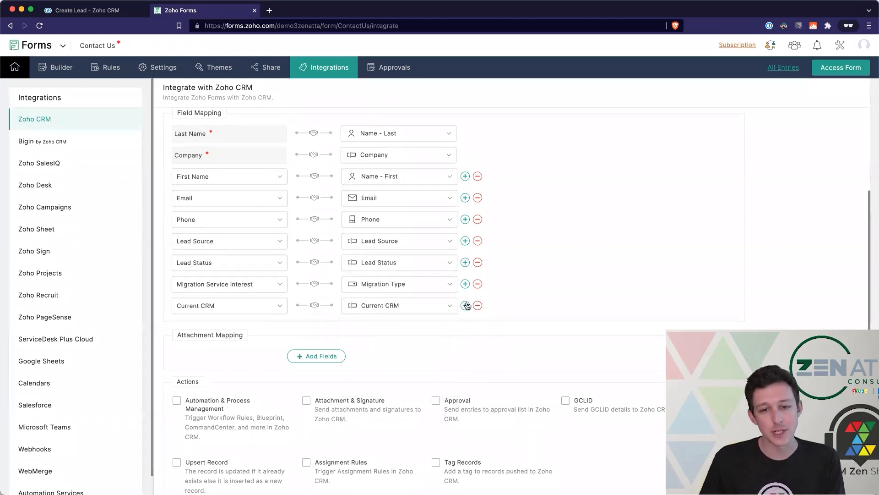
- Map CRM Current Accounting Software to the form's accounting system field
click(466, 305)
click(251, 331)
text(cur)
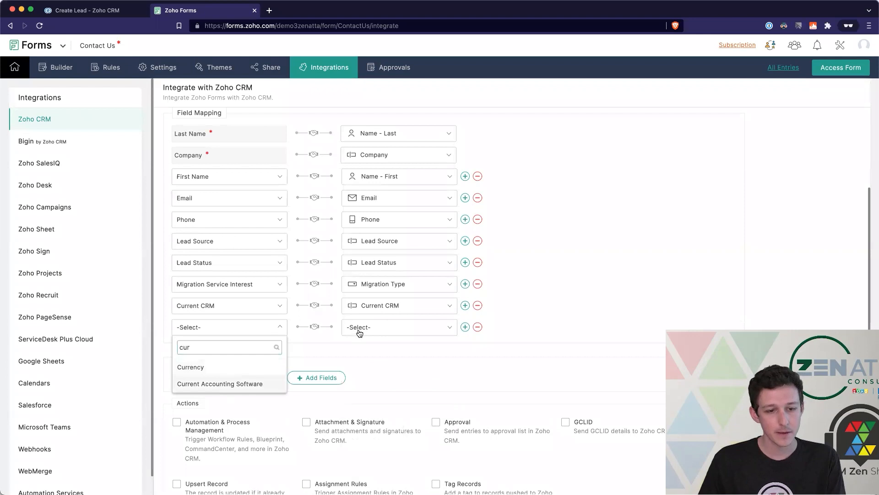
click(220, 384)
click(360, 332)
text(cur)
click(393, 384)
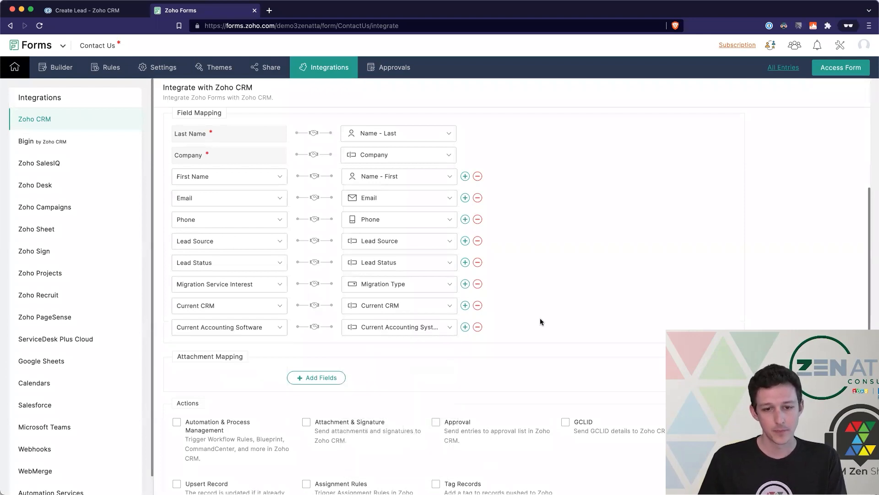
- Enable Automation & Process Management and Upsert Record for the CRM integration
scroll(540, 319, up, 1)
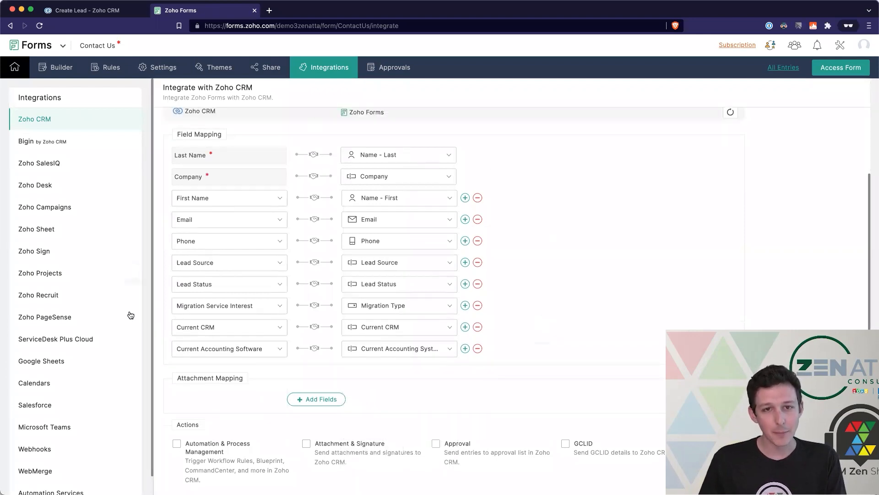
scroll(489, 226, down, 1)
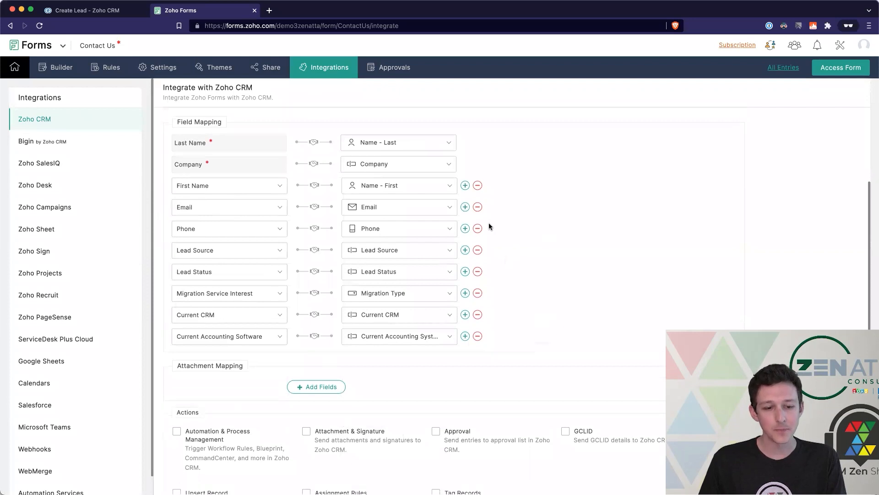
scroll(488, 227, down, 4)
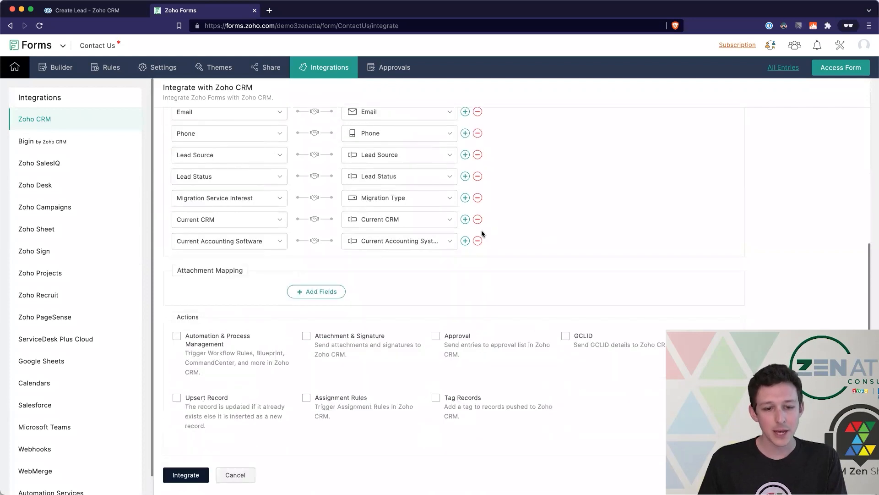
click(177, 337)
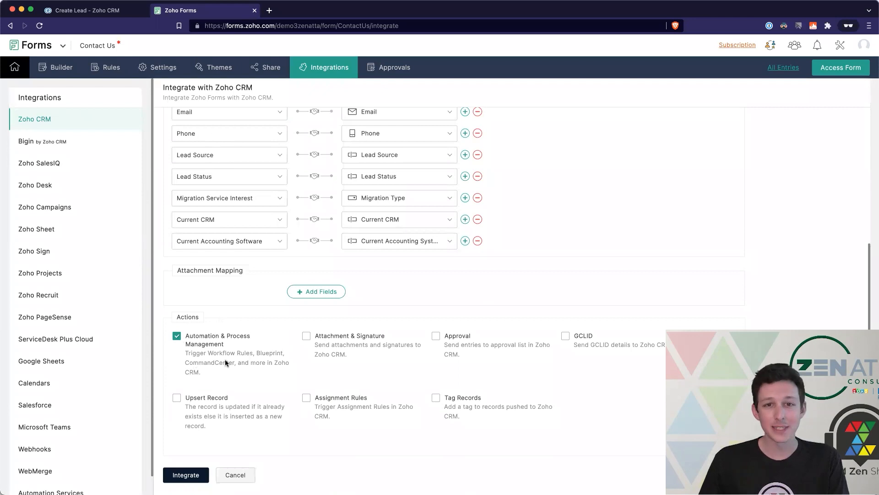
click(176, 398)
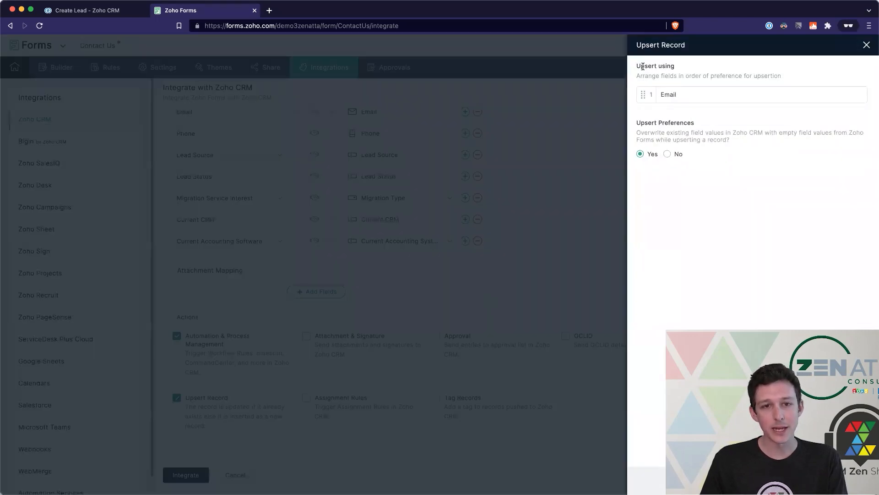
- Review the upsert settings (Email as match field, overwrite empty values Yes) and close them
drag(638, 67, 782, 83)
click(781, 81)
triple_click(649, 76)
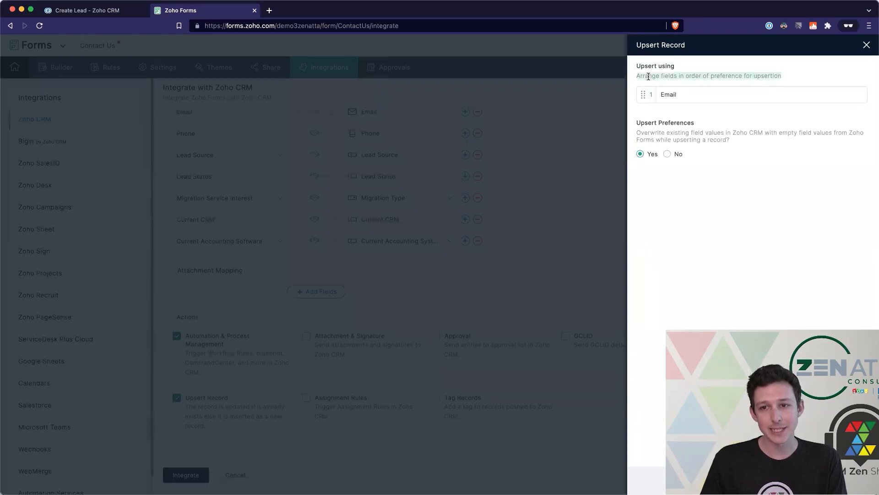
click(641, 66)
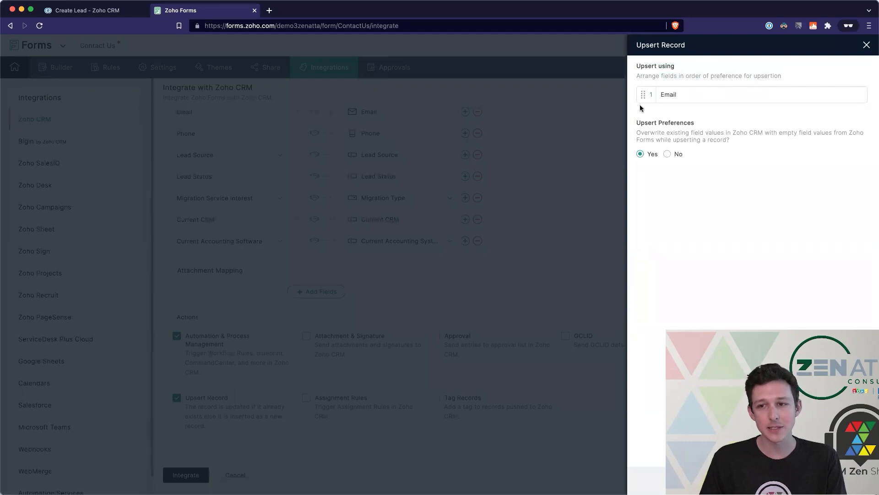
mouse_move(636, 122)
mouse_down()
mouse_move(745, 141)
mouse_move(636, 125)
mouse_up()
click(744, 141)
click(751, 260)
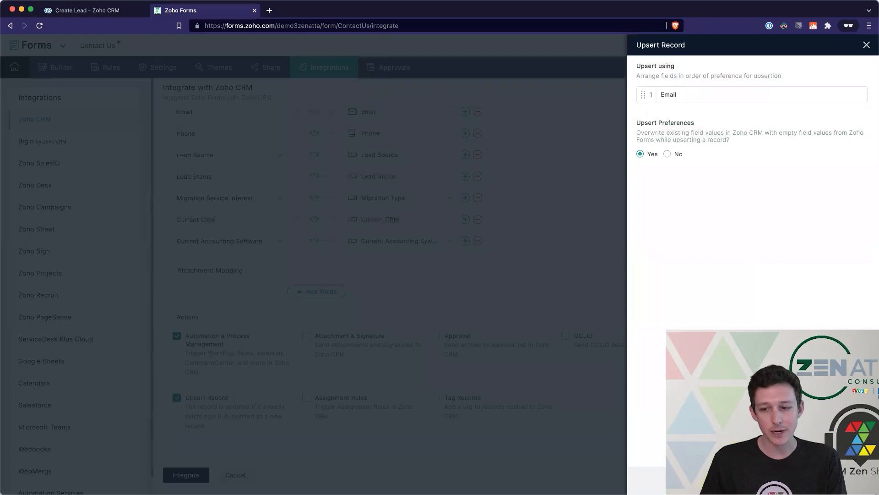
click(489, 372)
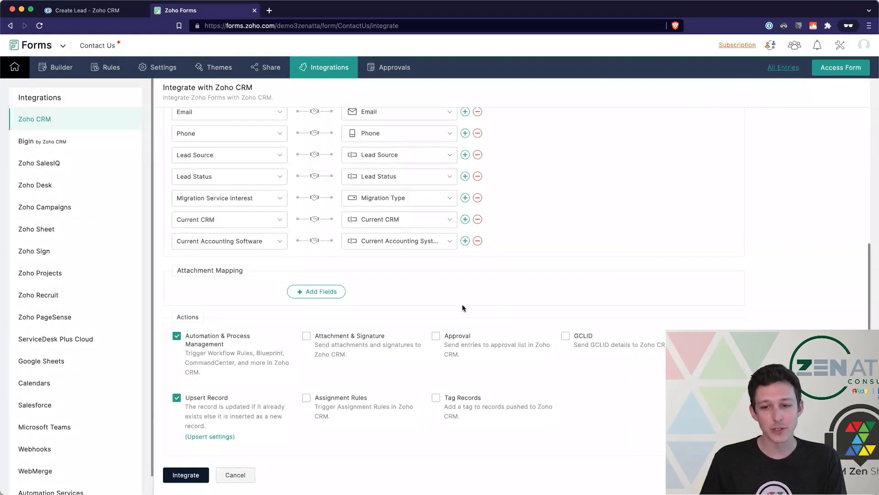
- Turn on Attachment & Signature with 'PDF copy of the form submission', then save the integration
click(326, 337)
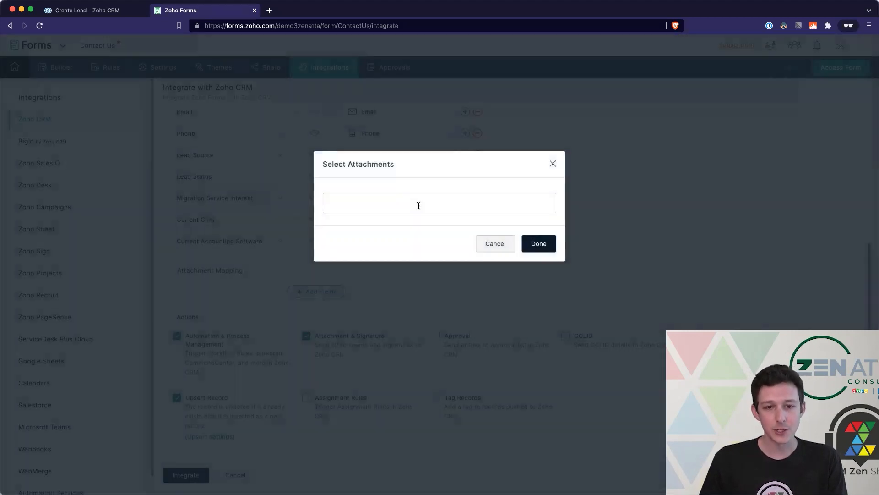
click(418, 205)
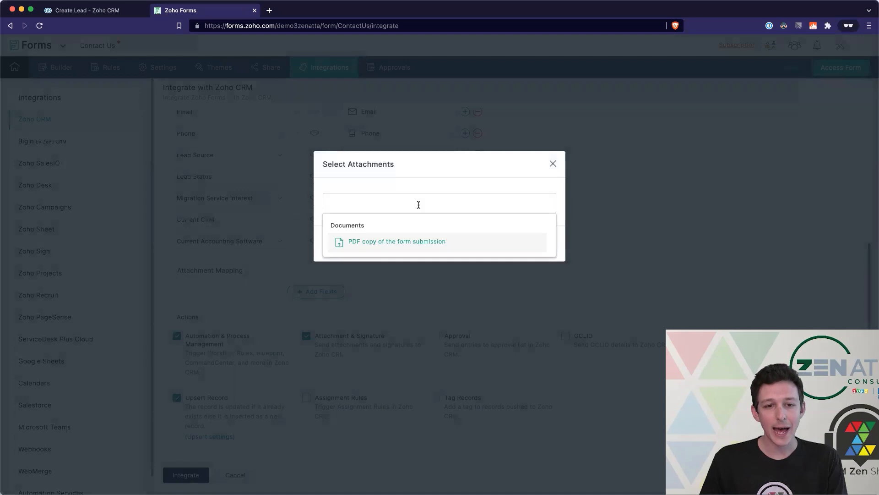
click(412, 243)
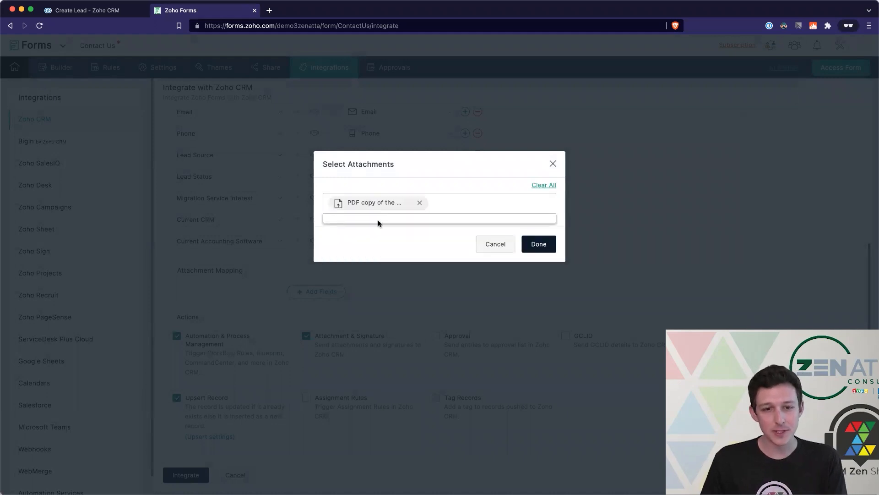
click(544, 243)
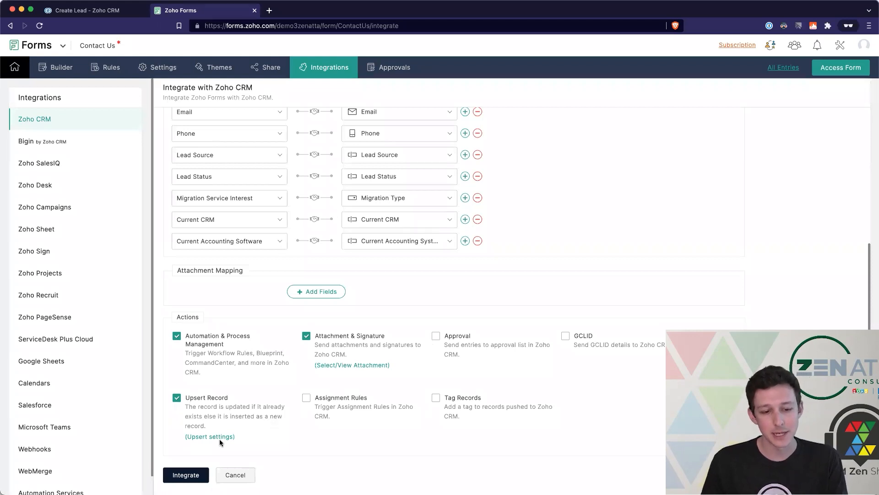
click(186, 474)
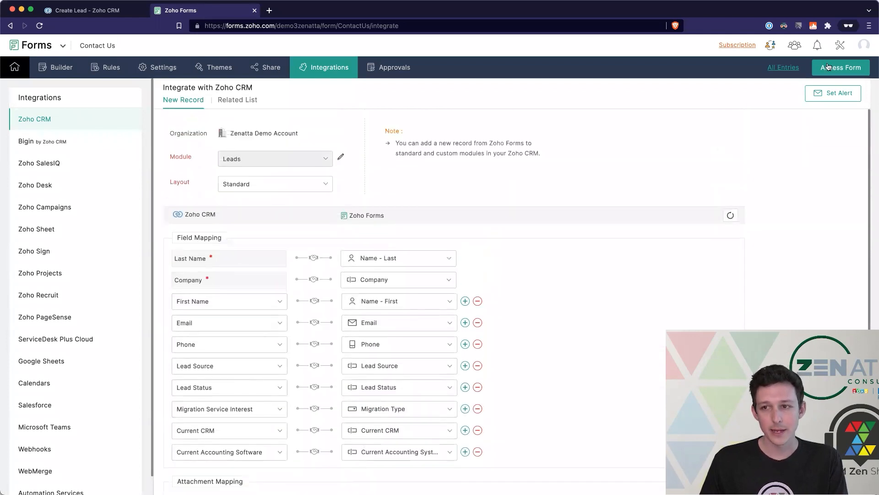
- Submit a test entry on the live form with contact details, CRM Migration, and Salesforce as current CRM
click(828, 67)
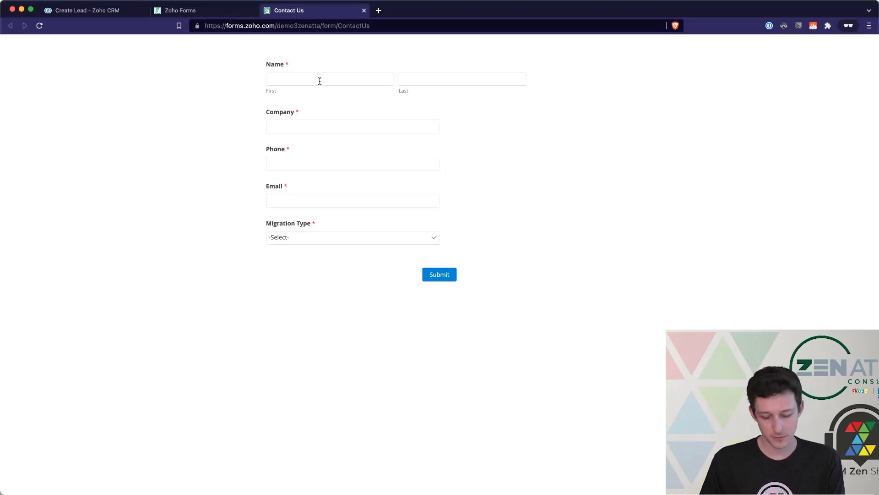
text(Tyler)
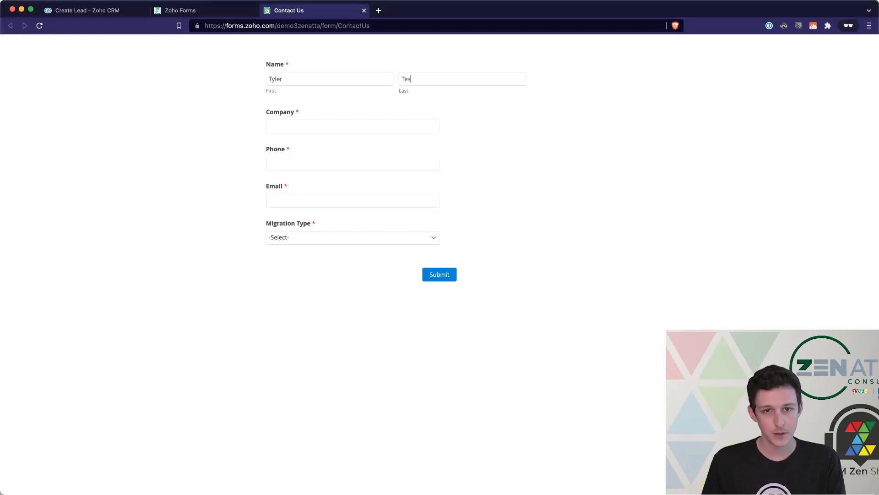
text(Zenatta T)
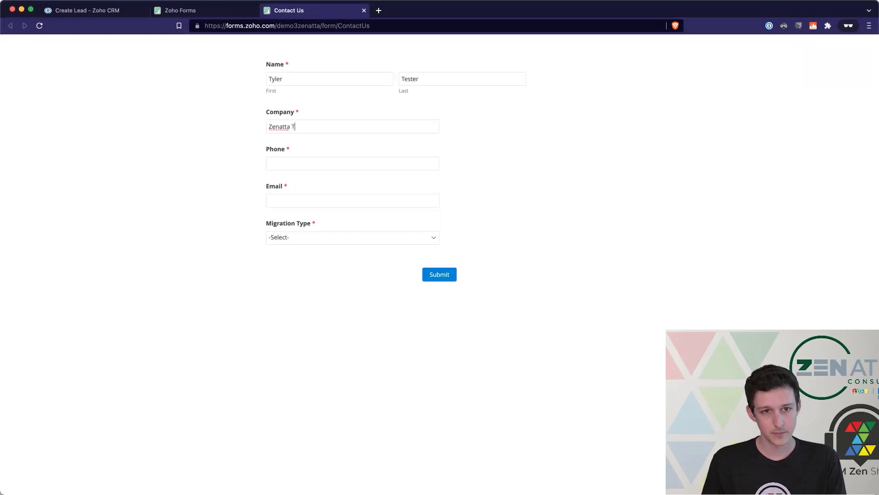
text(1231231234)
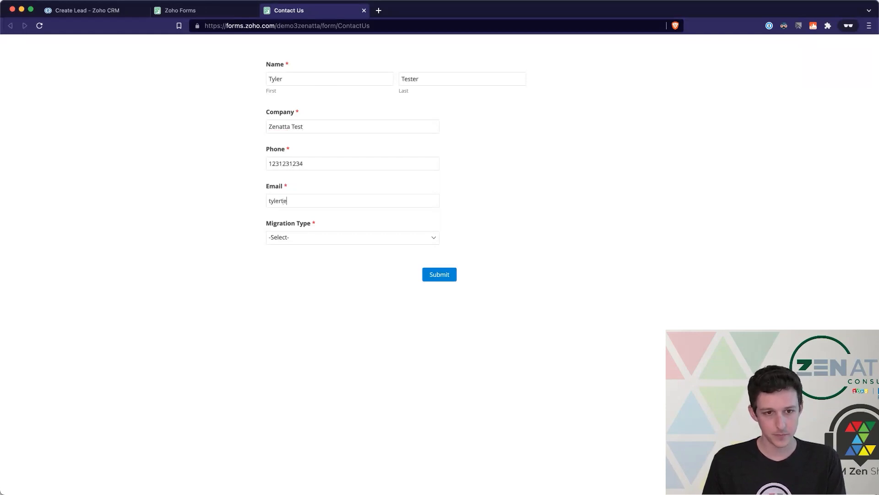
text(ta.com)
click(357, 235)
click(335, 276)
text(Salesforce)
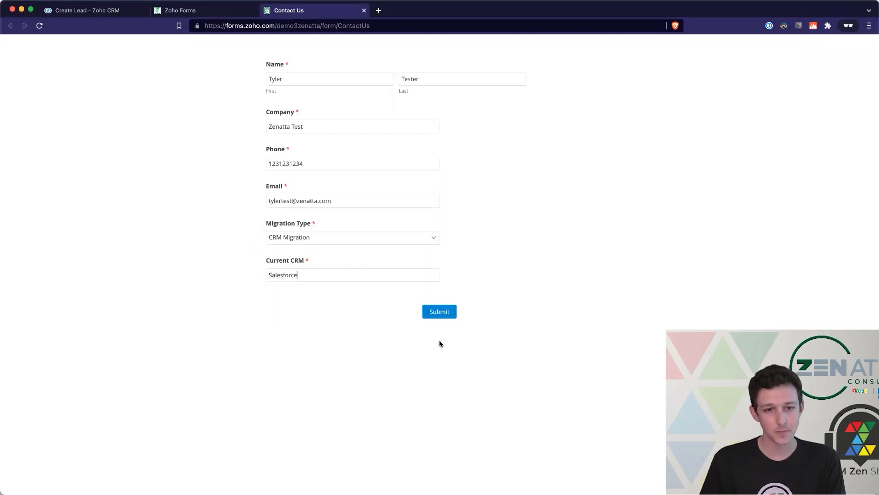
click(441, 312)
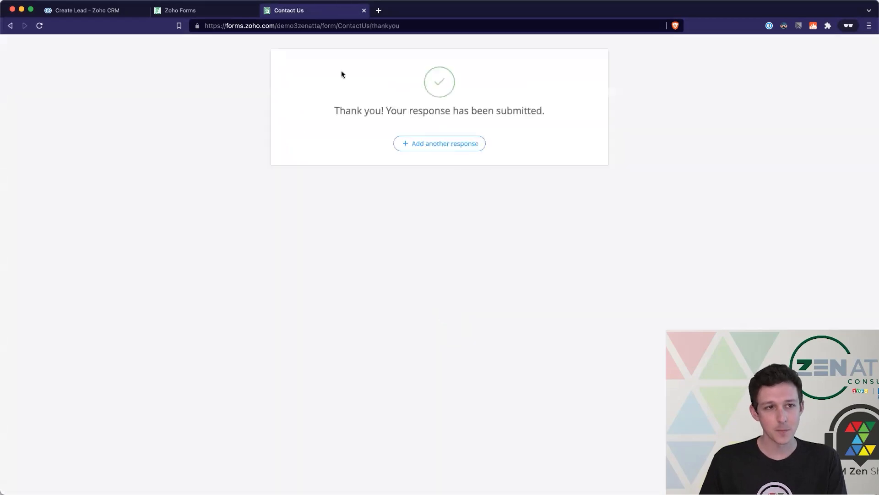
- Refresh Zoho CRM's Leads list until the new Contact Us Form lead shows in Today's Leads
click(110, 16)
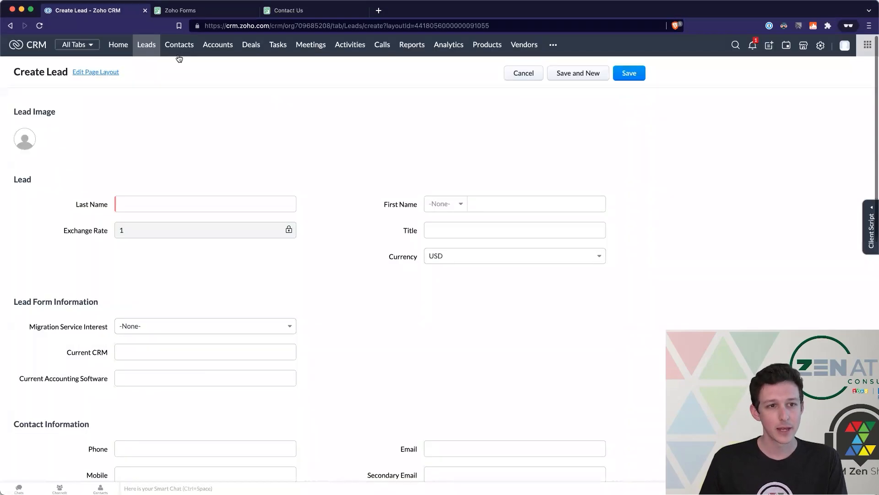
click(154, 47)
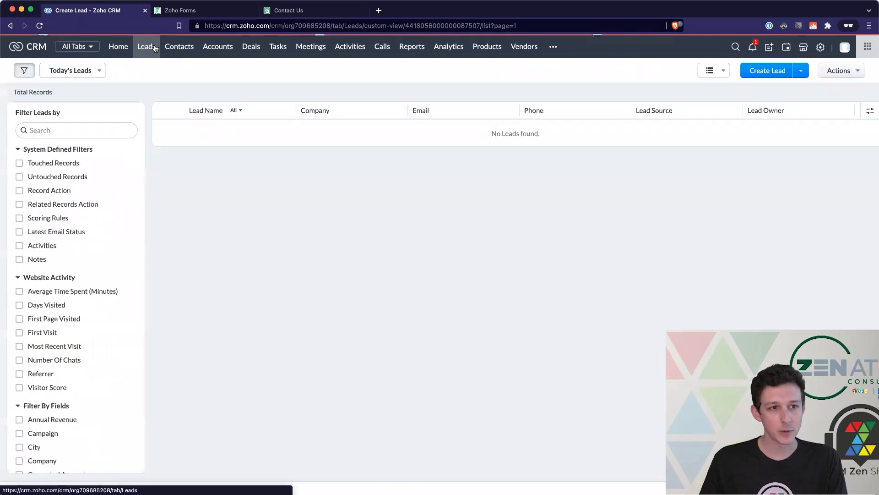
click(130, 70)
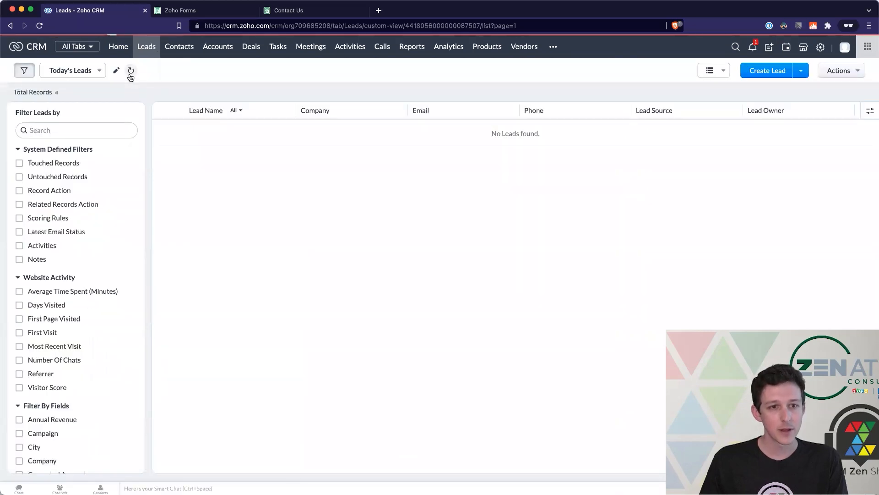
click(94, 68)
click(135, 73)
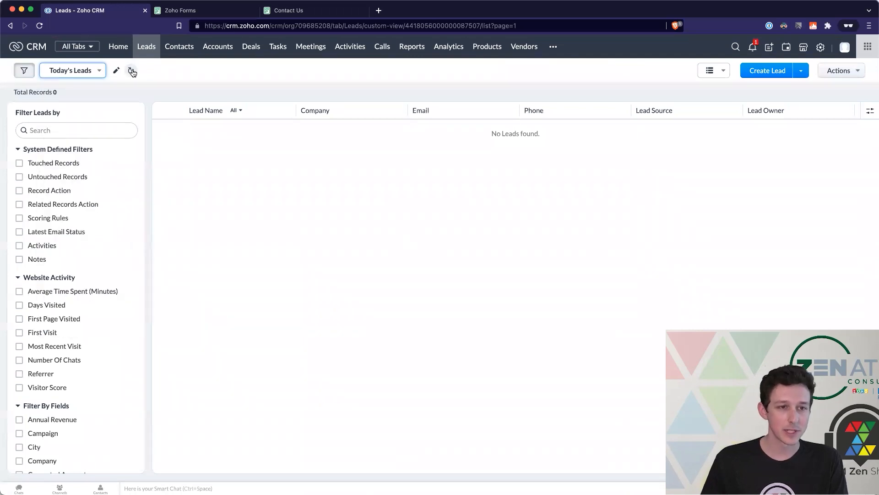
click(132, 71)
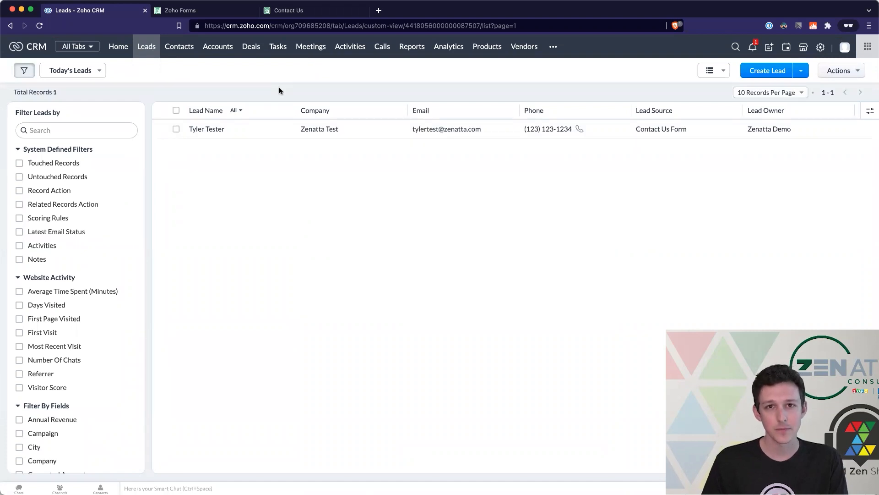
- Open the test lead and check its Migration Service Interest and Current Accounting Software values
click(203, 131)
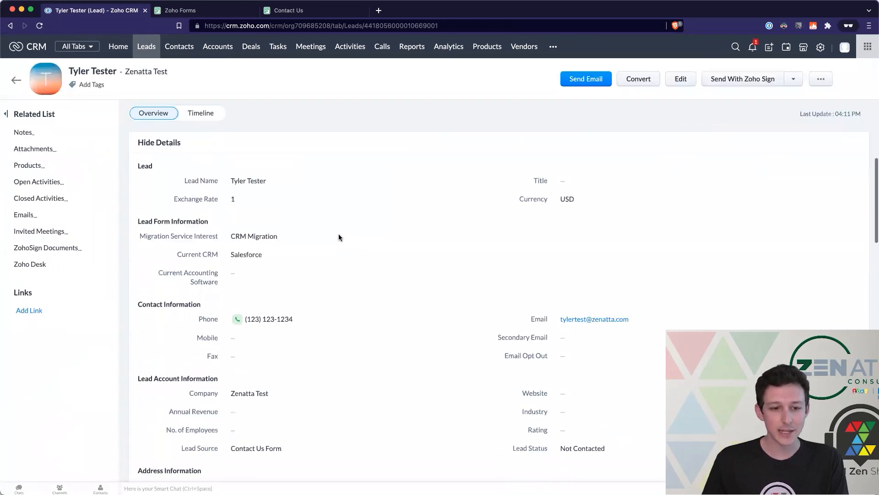
drag(139, 226, 297, 239)
click(473, 243)
scroll(323, 284, down, 1)
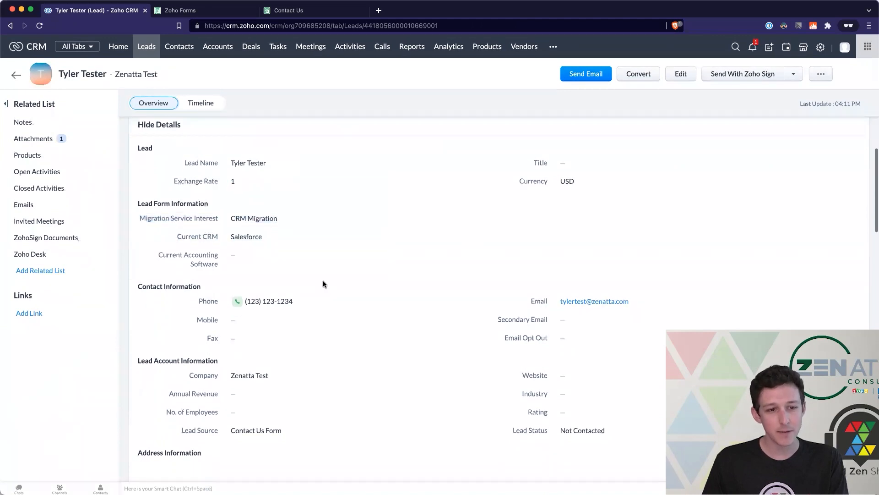
drag(165, 265, 226, 262)
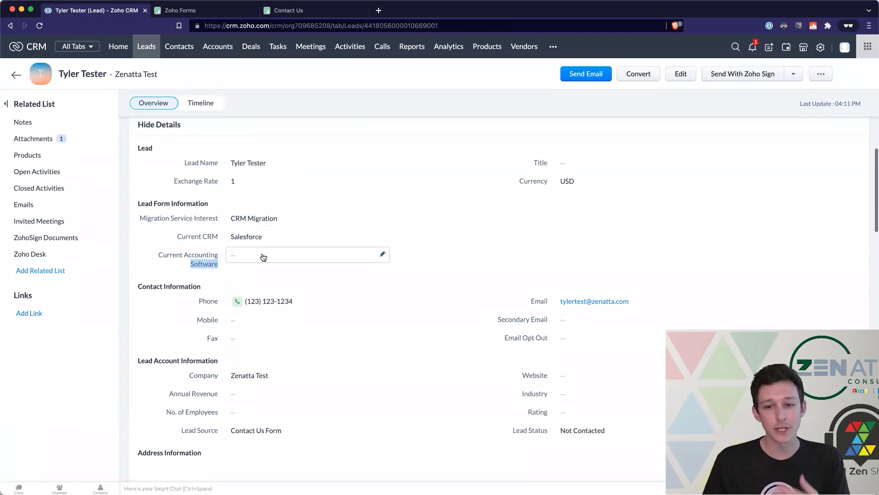
- Verify the lead's phone, email, company, lead source and lead status came through from the form
scroll(412, 253, down, 5)
drag(190, 189, 325, 191)
drag(522, 190, 625, 187)
drag(183, 263, 276, 269)
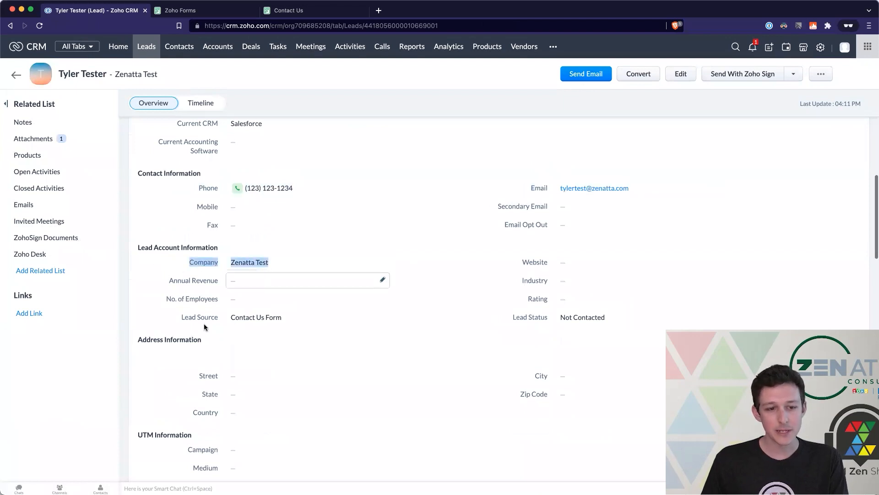
drag(169, 316, 406, 320)
drag(516, 317, 610, 319)
click(486, 318)
scroll(486, 318, up, 6)
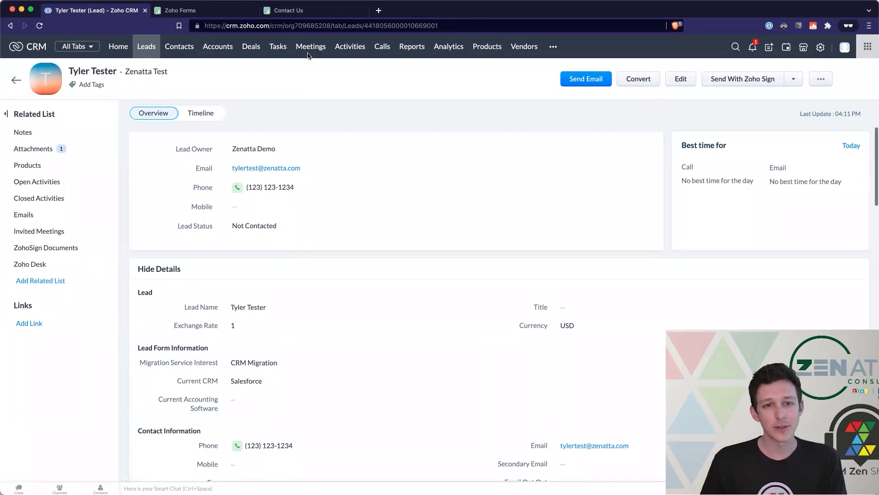
click(280, 10)
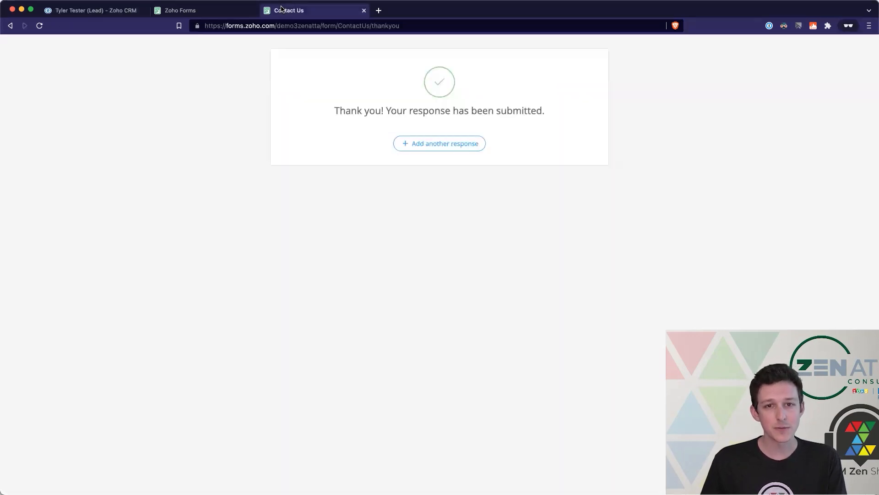
- Return to the Contact Us form's Integrate with Zoho CRM page showing the Leads mapping
click(226, 14)
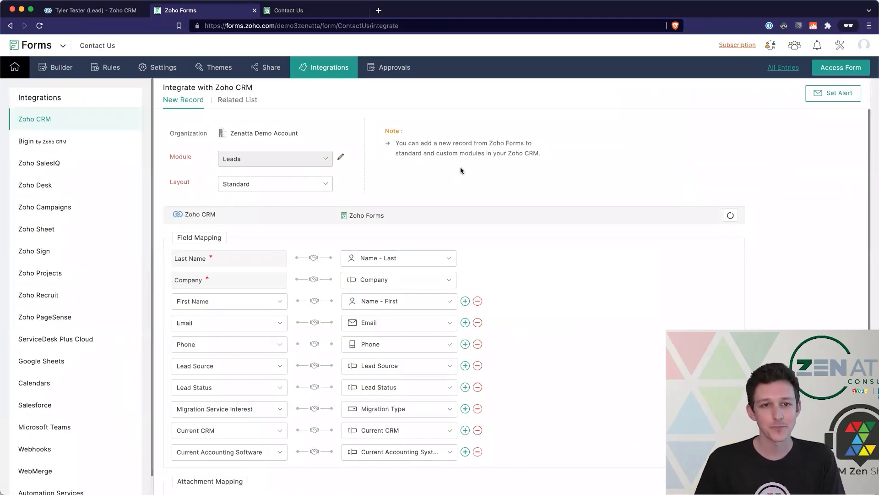
click(93, 10)
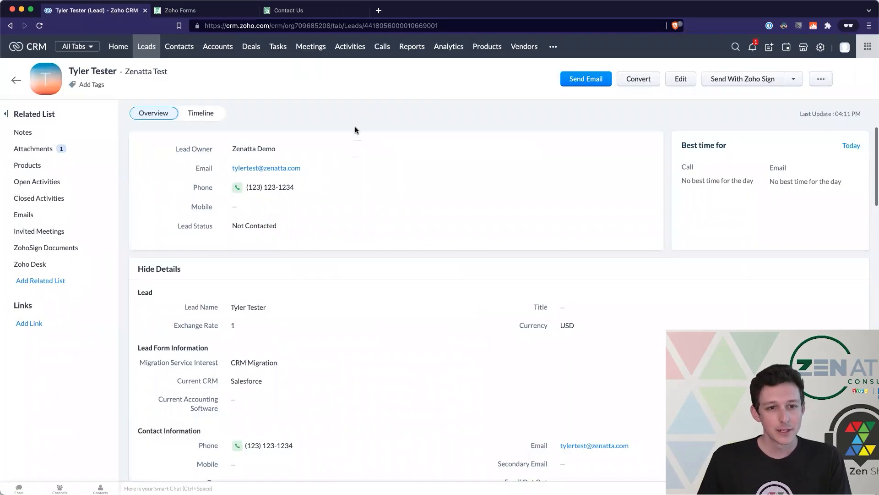
click(203, 10)
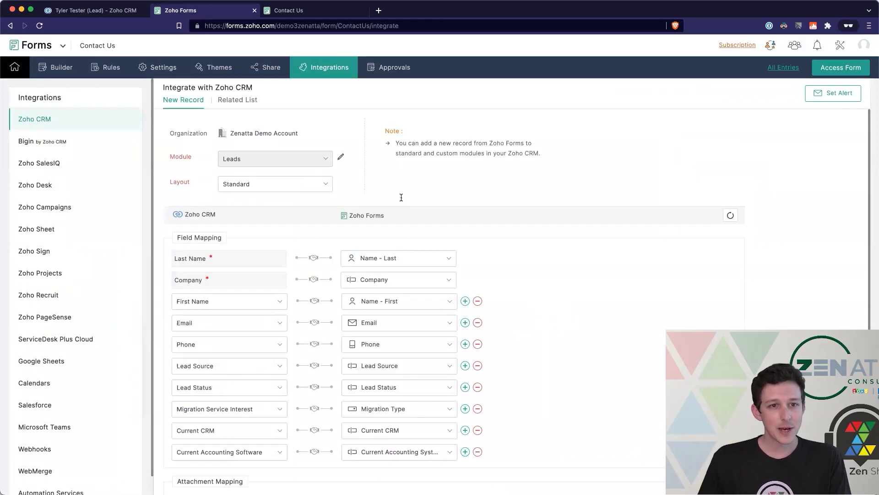
drag(395, 142, 526, 156)
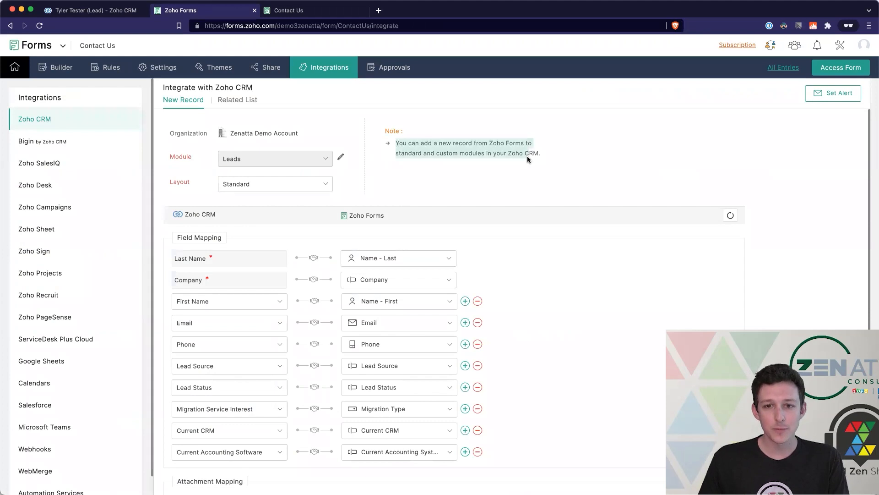
click(526, 156)
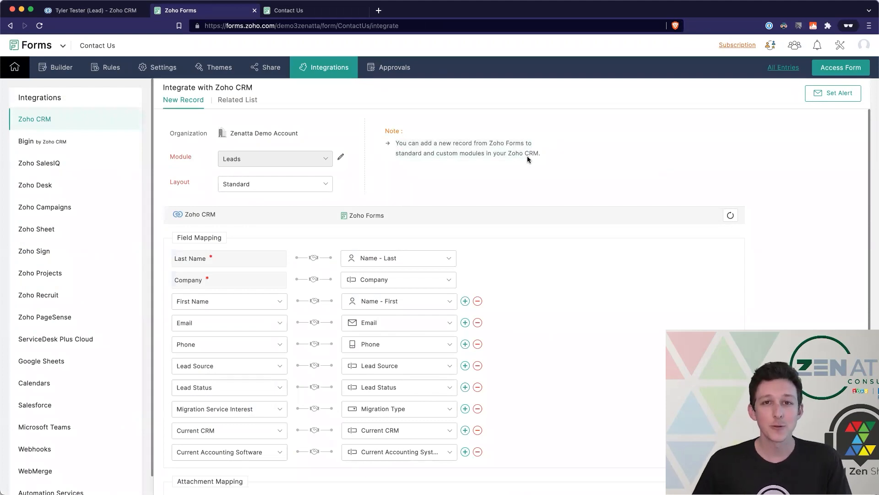